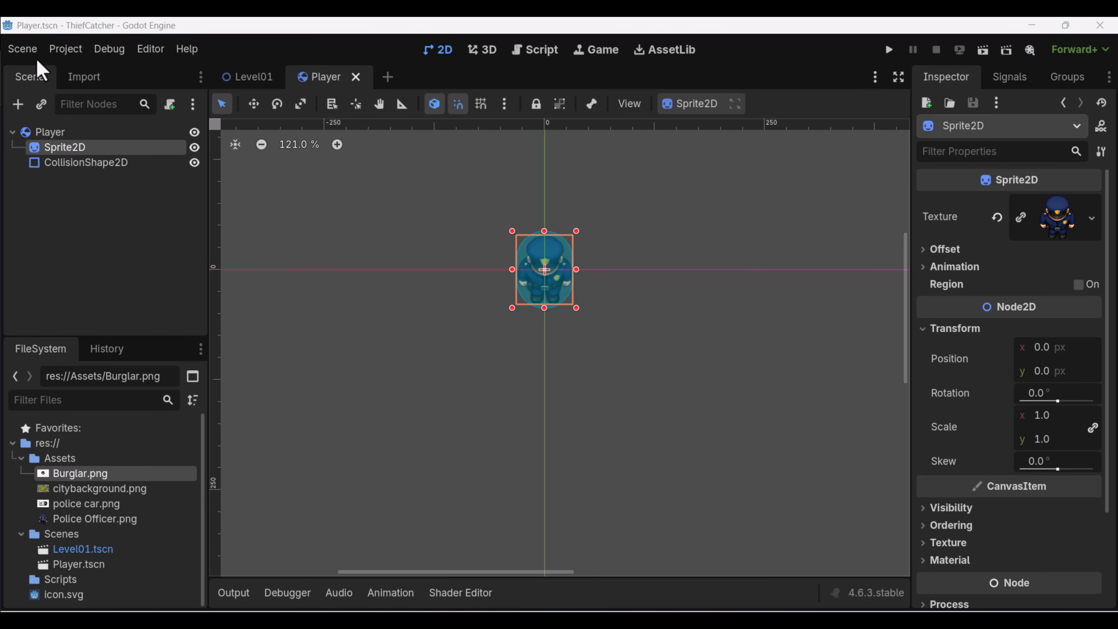
Create a new scene with a RigidBody2D as its root node.
click(388, 76)
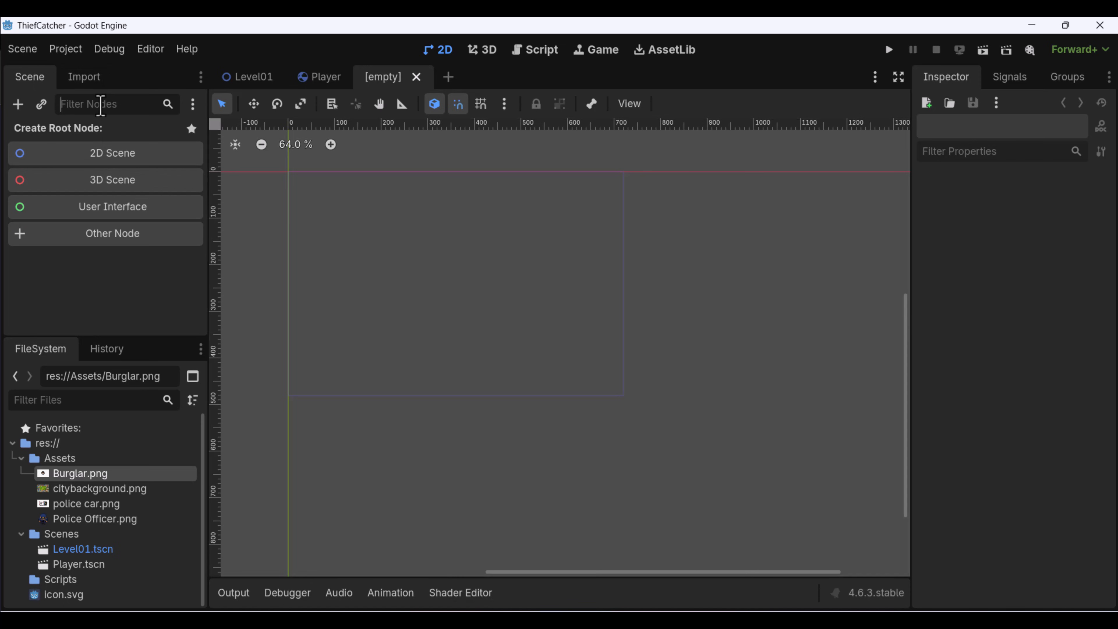
text(r)
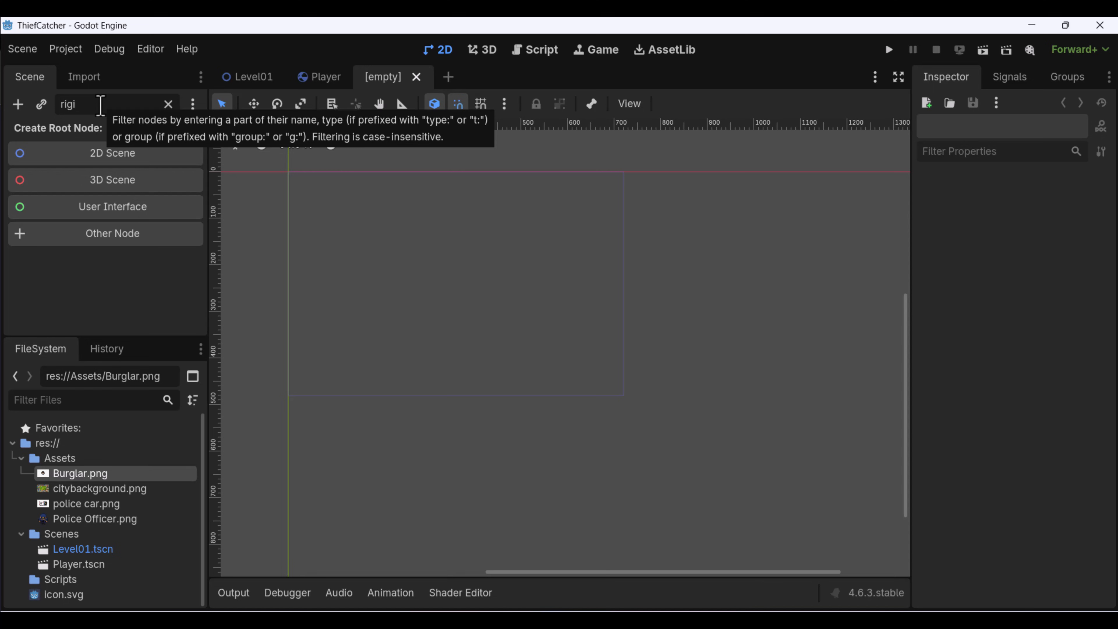
key(BackSpace)
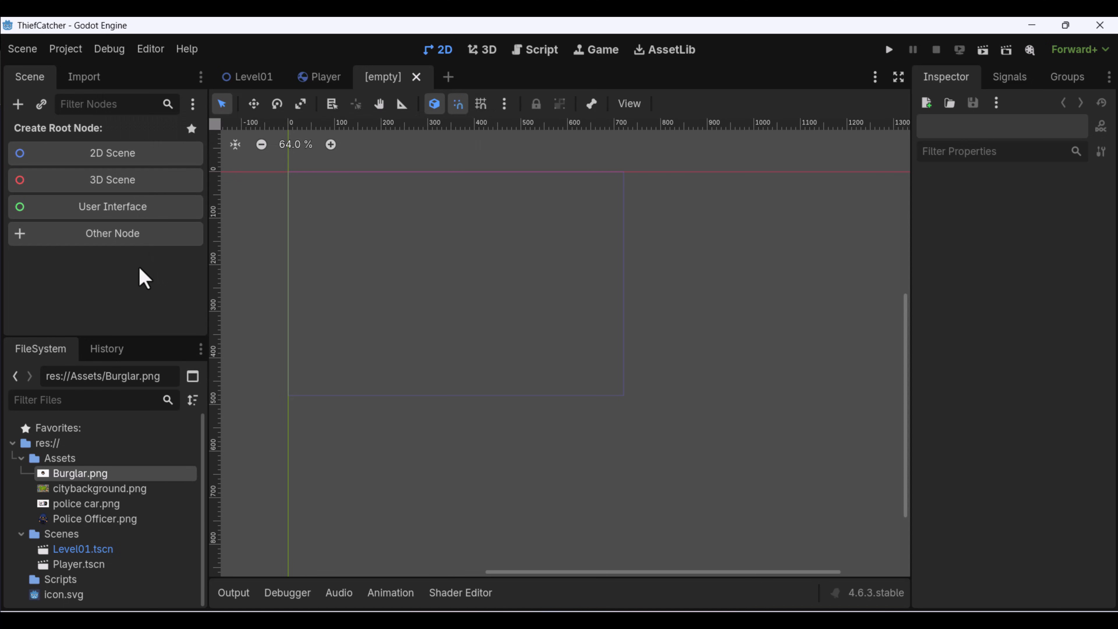
click(118, 237)
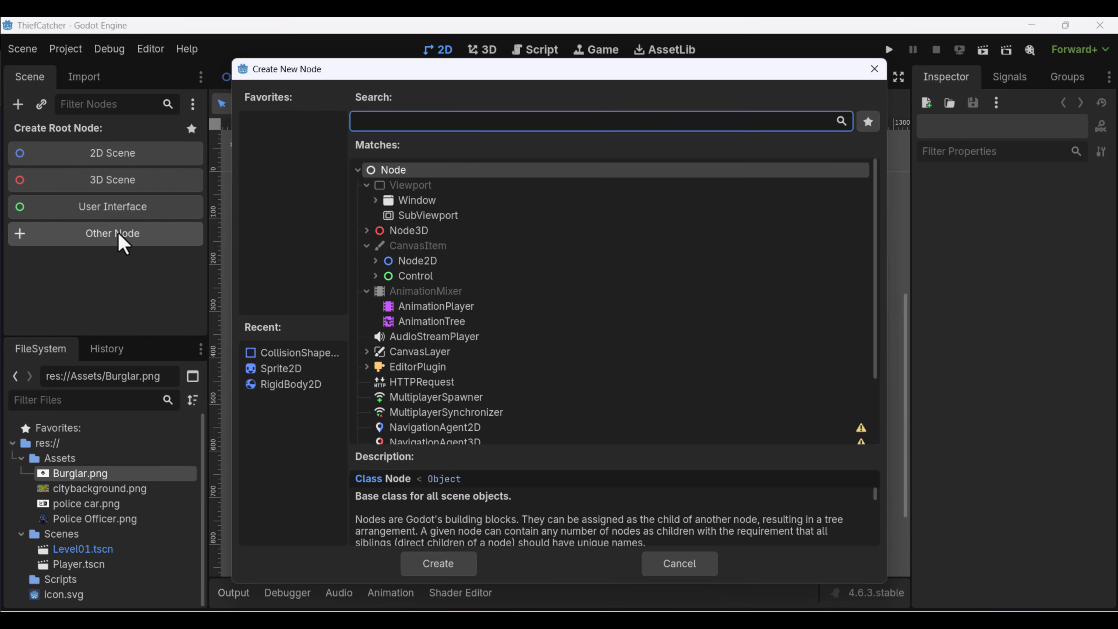
text(rigid)
key(Return)
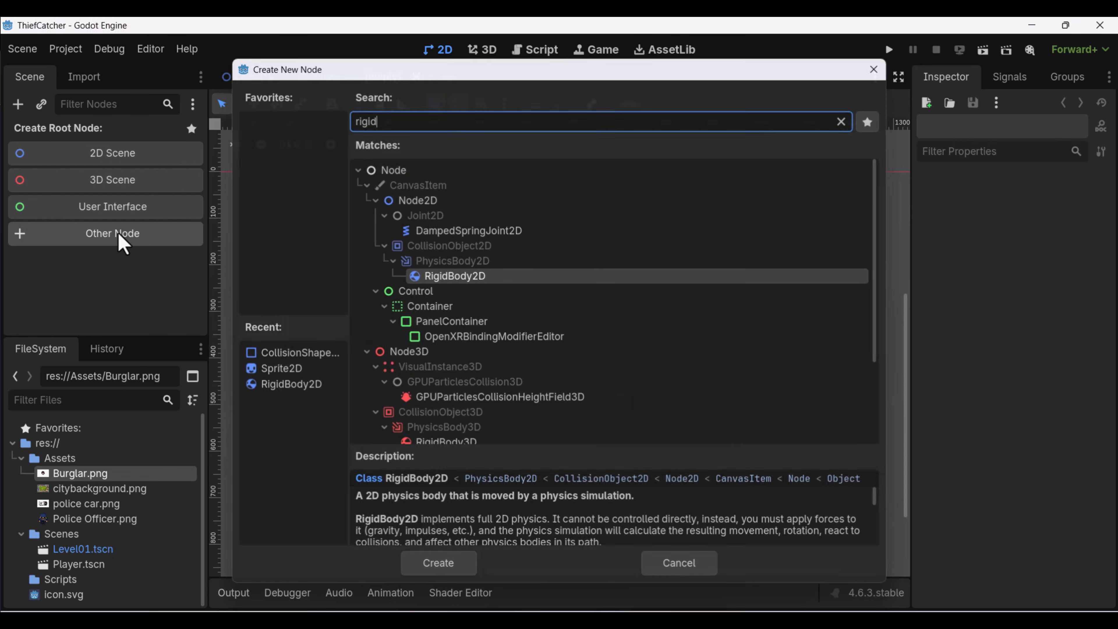
Rename the RigidBody2D root node to Enemy.
double_click(105, 132)
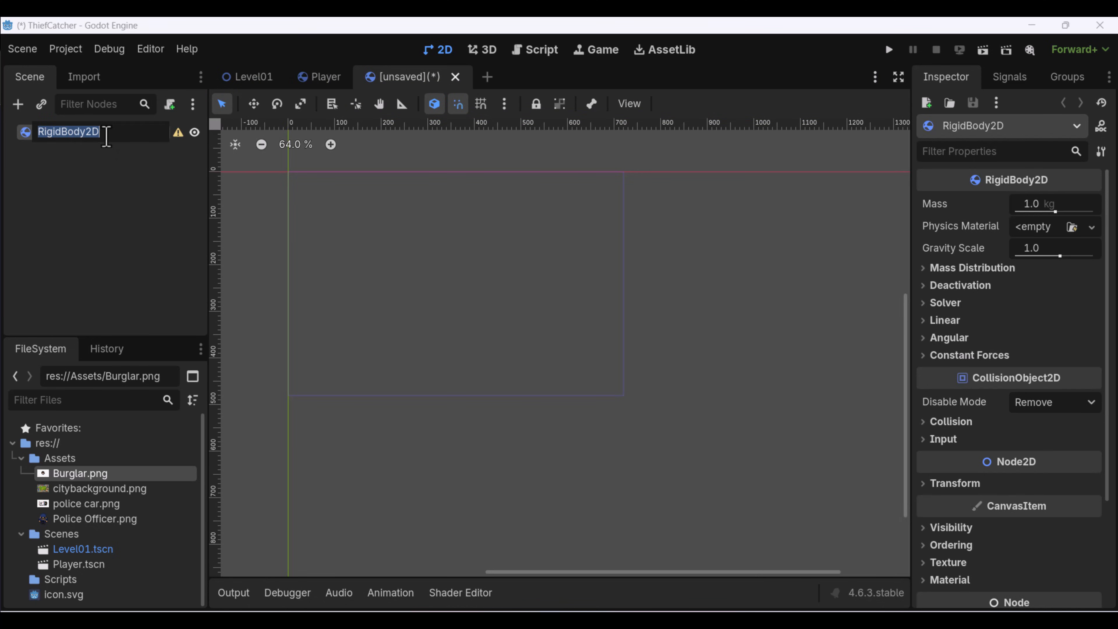
text(En)
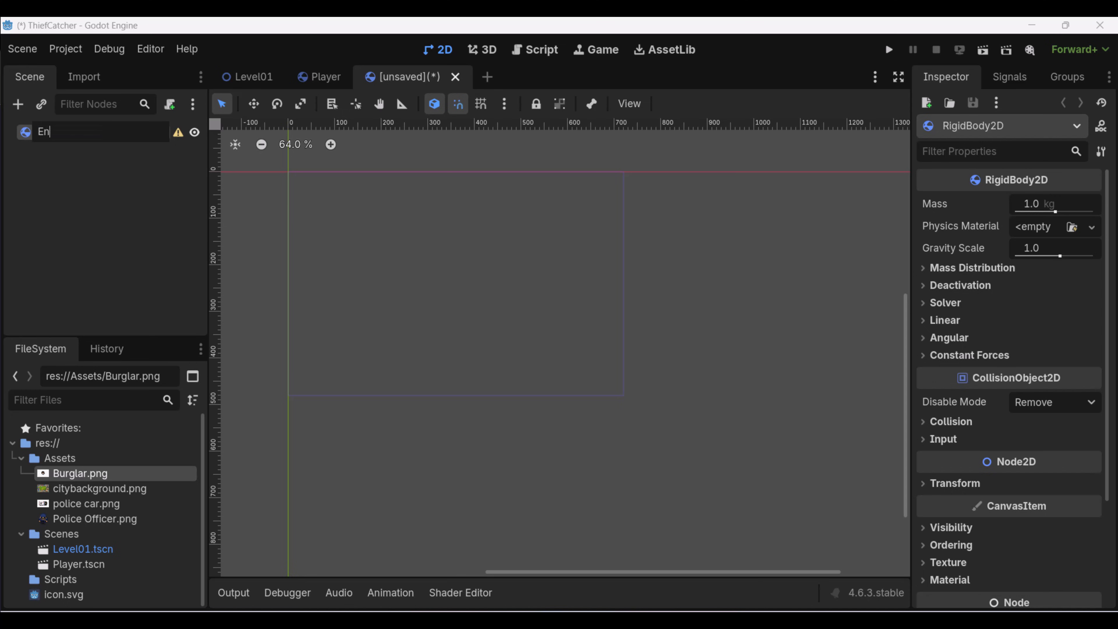
text(emy)
key(Return)
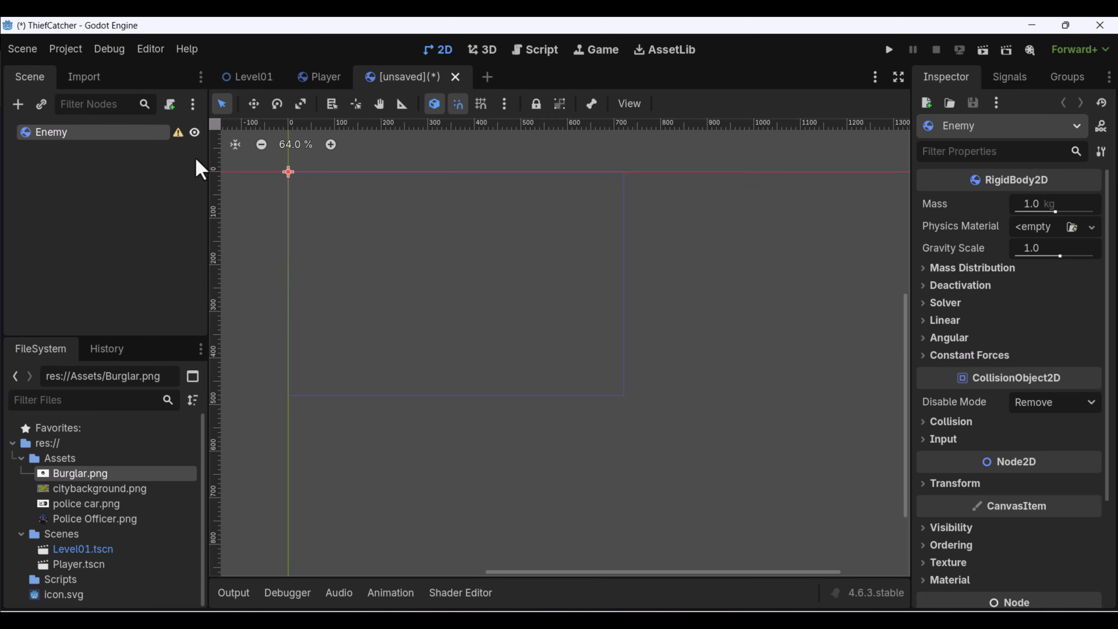
Save the new scene as enemy.tscn in the Scenes folder.
click(22, 49)
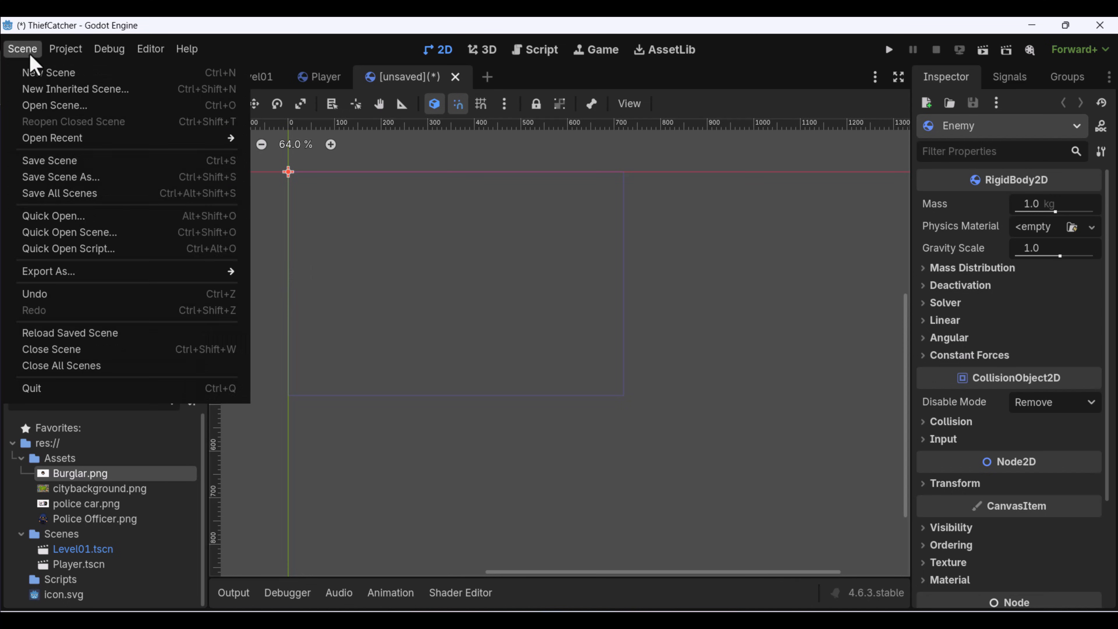
click(107, 181)
double_click(417, 173)
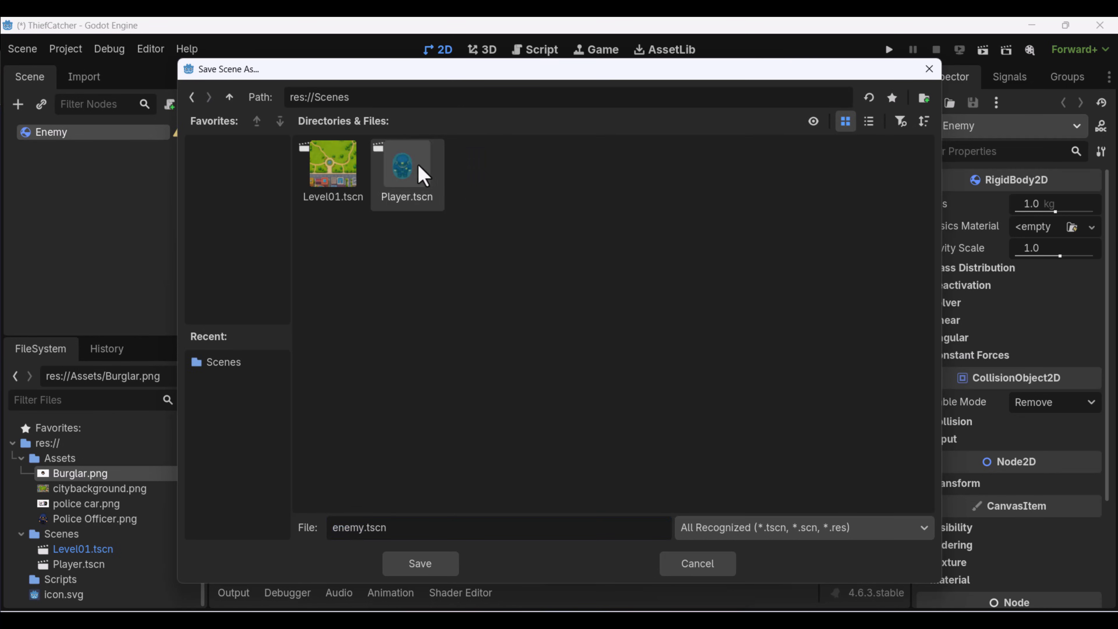
click(418, 568)
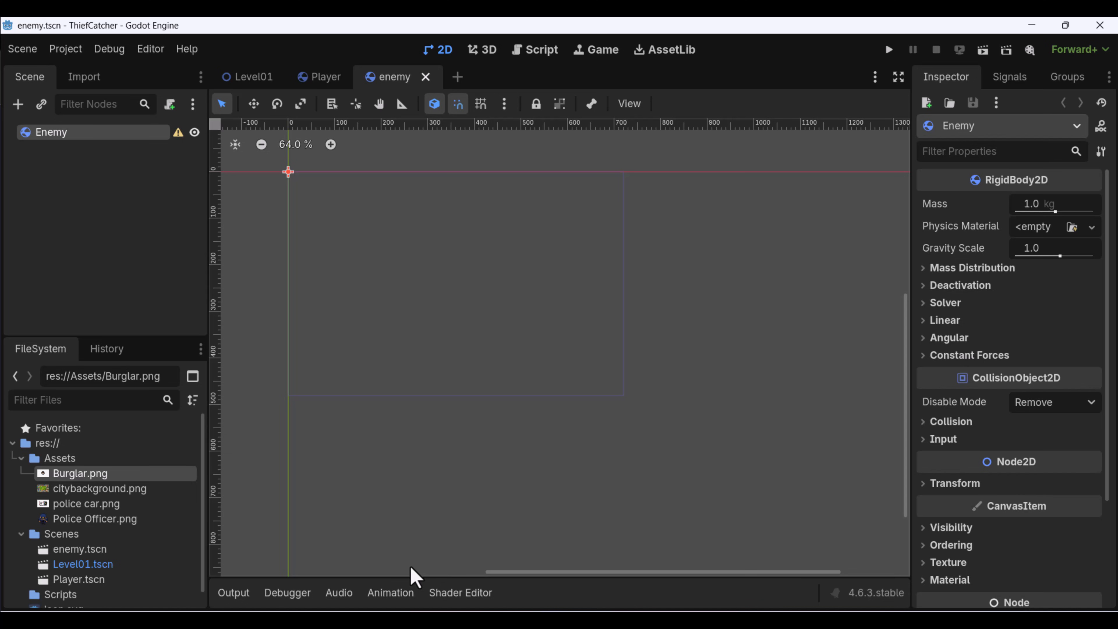
Add a Sprite2D child node to the Enemy root node.
right_click(58, 135)
click(116, 148)
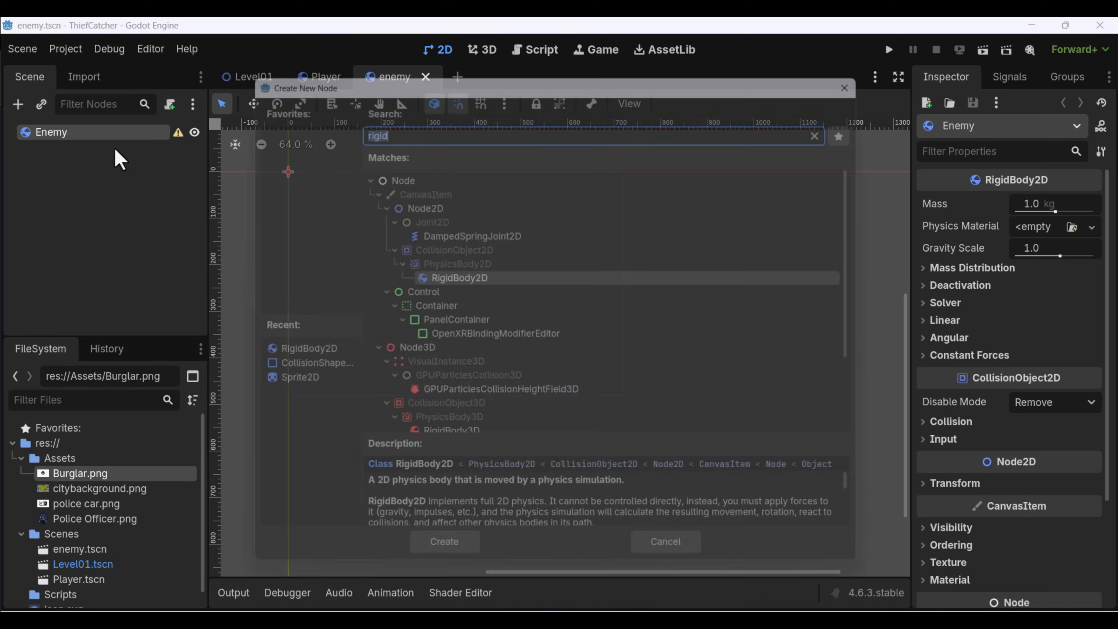
text(spr)
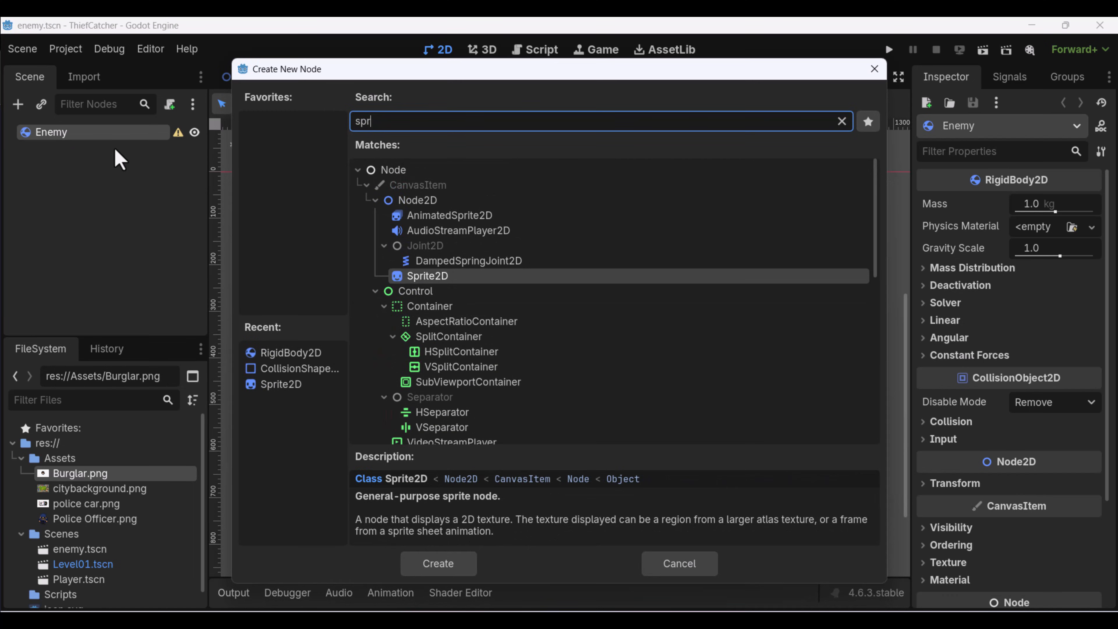
key(Return)
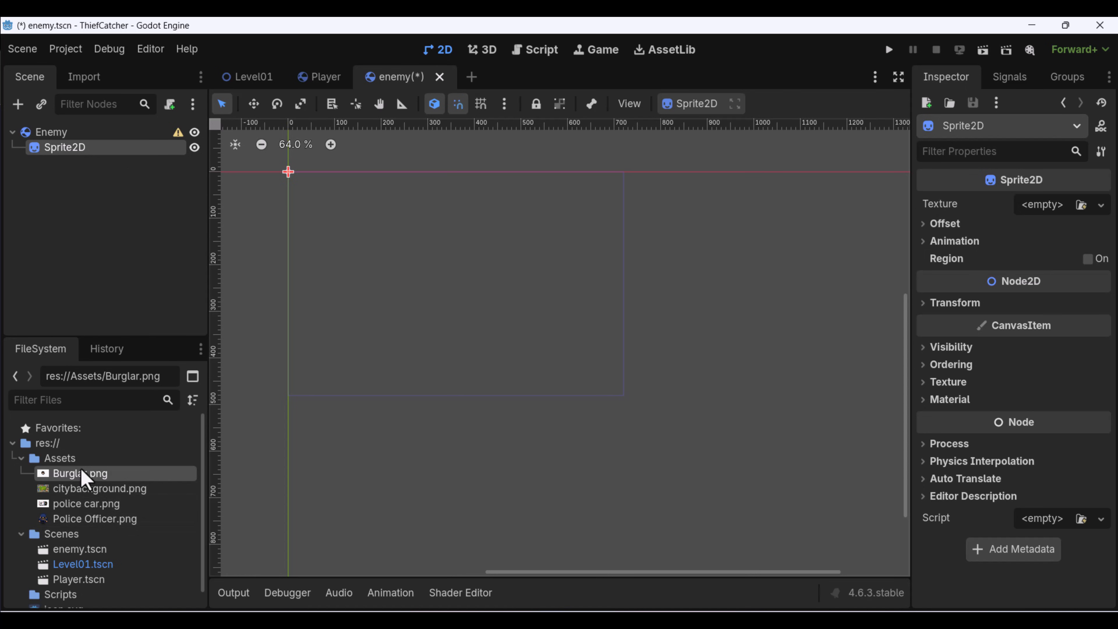
Assign Burglar.png from the Assets folder as the texture of the Enemy's Sprite2D.
drag(85, 478, 1052, 216)
middle_drag(392, 275, 534, 394)
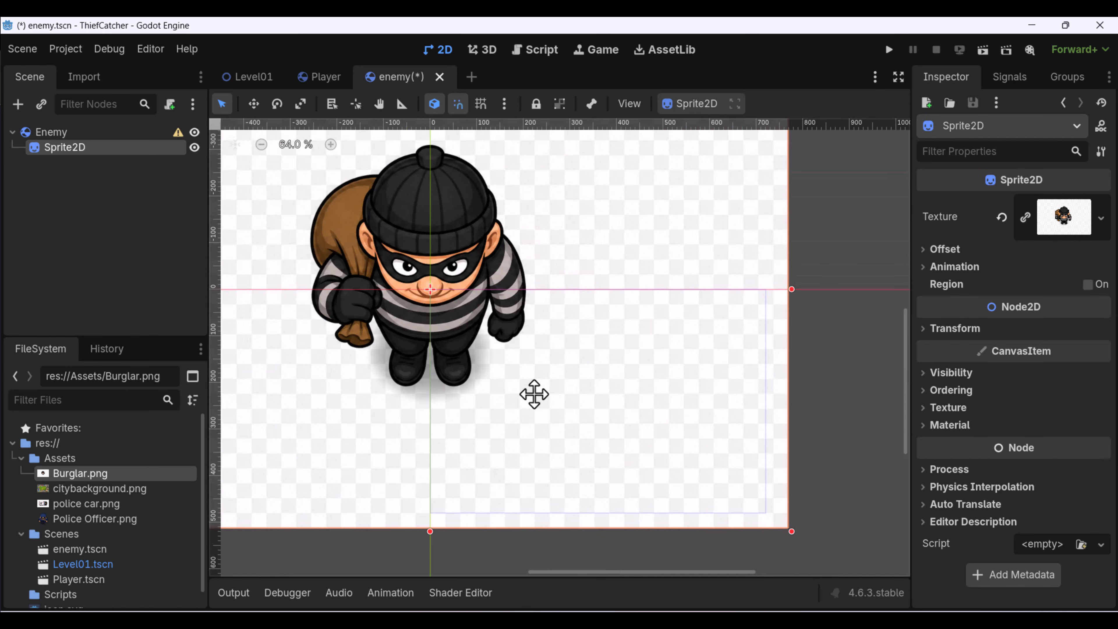
scroll(534, 394, down, 1)
middle_drag(495, 354, 595, 398)
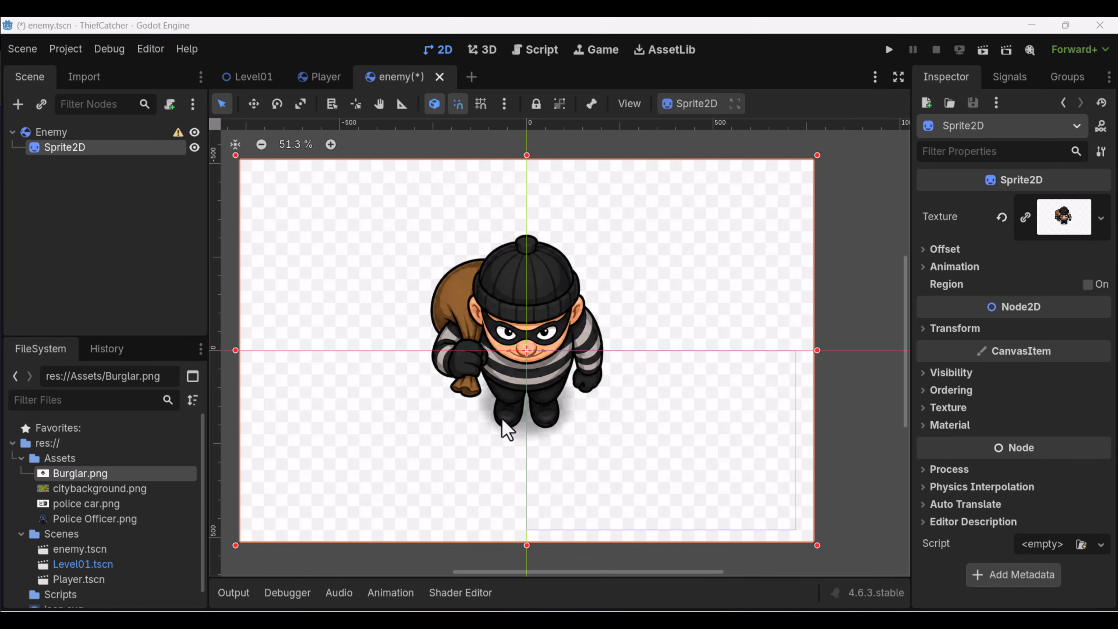
middle_drag(487, 431, 502, 411)
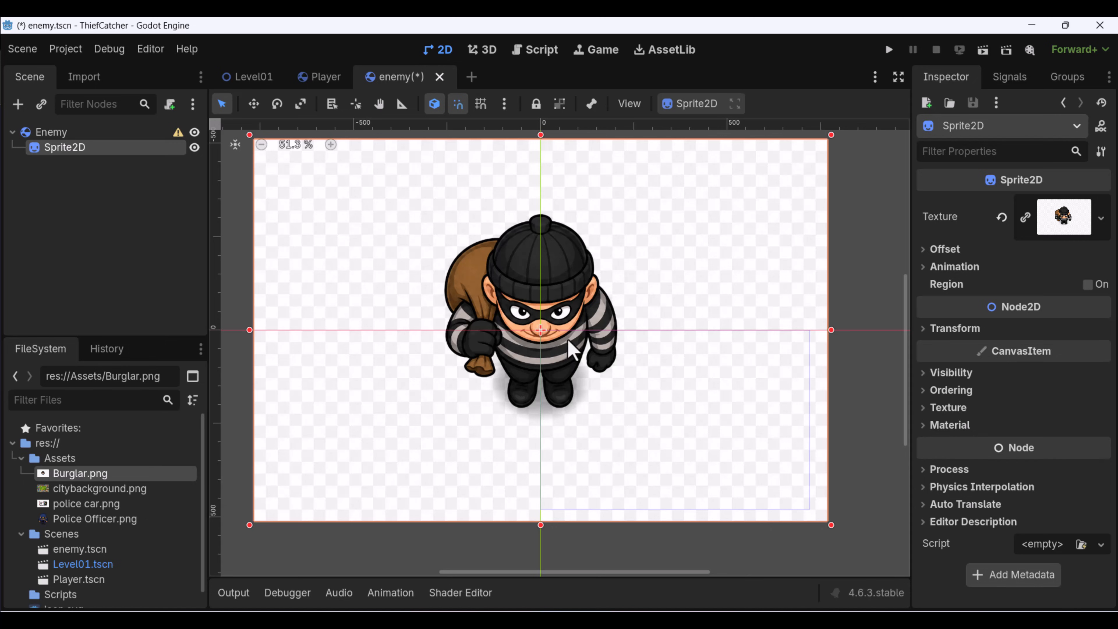
middle_drag(687, 298, 692, 332)
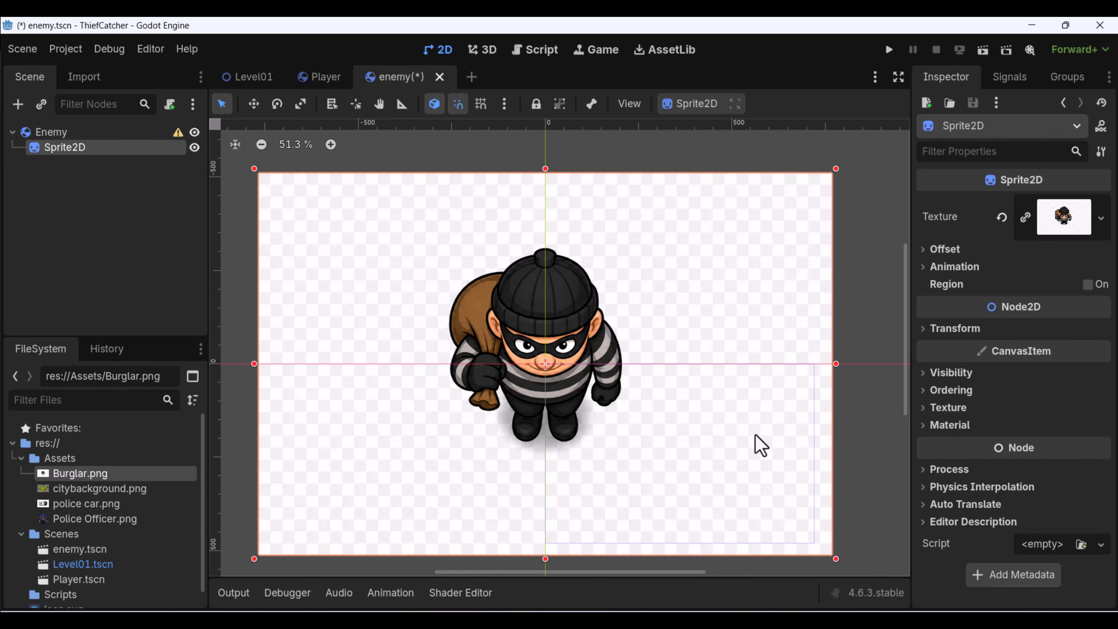
scroll(620, 425, down, 2)
middle_drag(620, 425, 515, 333)
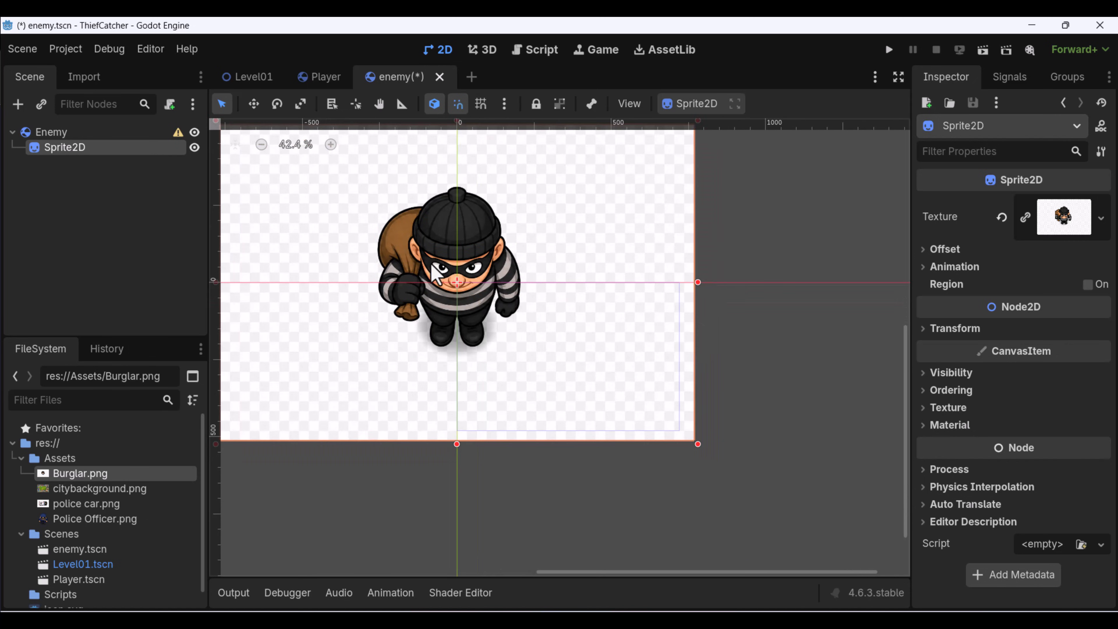
scroll(484, 297, up, 1)
middle_drag(474, 301, 511, 340)
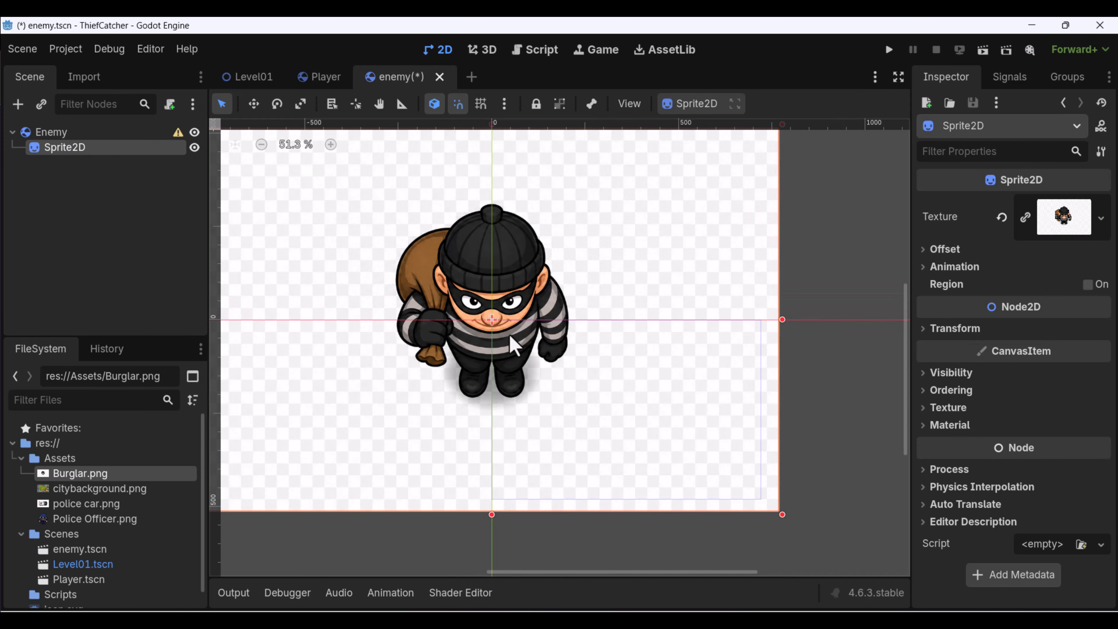
Place Police Officer.png beside the burglar in the enemy scene to compare their sizes, and reselect the burglar's Sprite2D.
drag(79, 521, 594, 320)
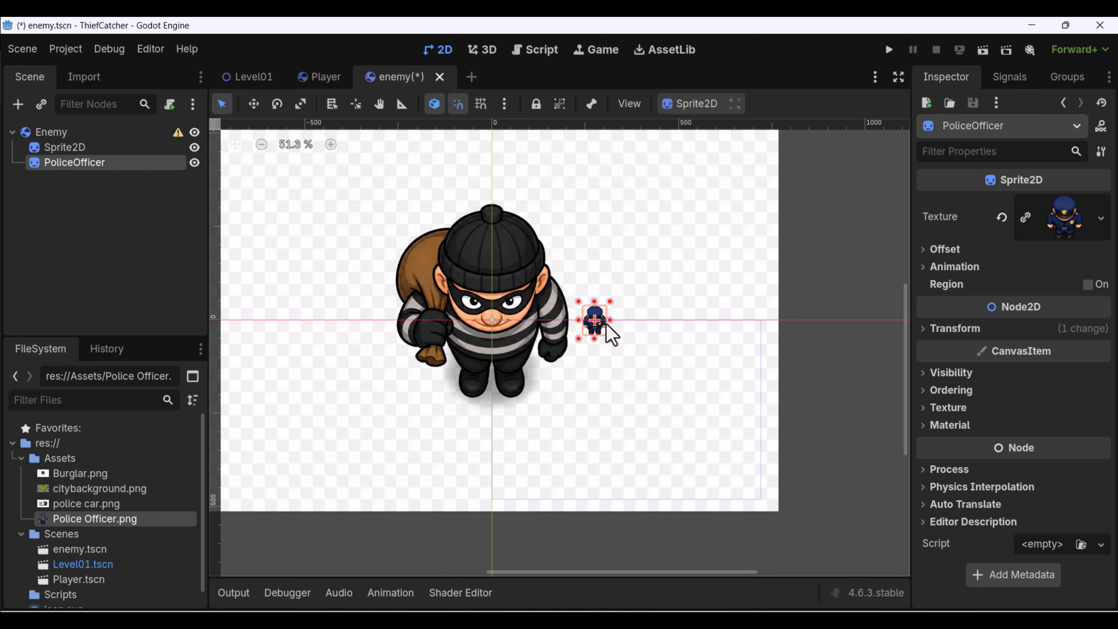
scroll(612, 339, up, 3)
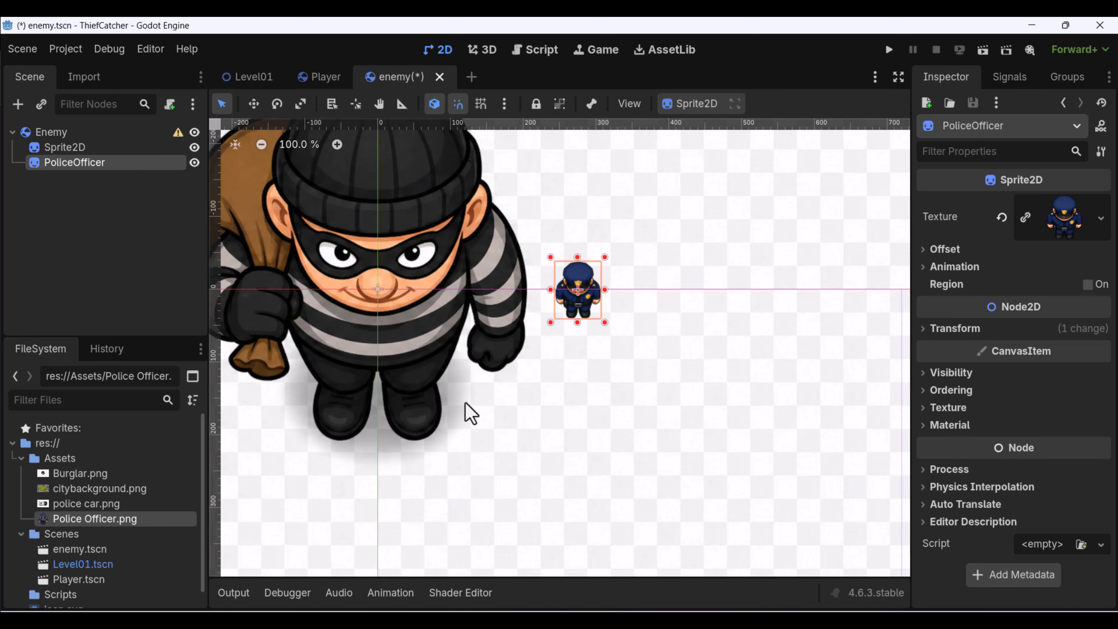
scroll(520, 383, up, 2)
click(440, 308)
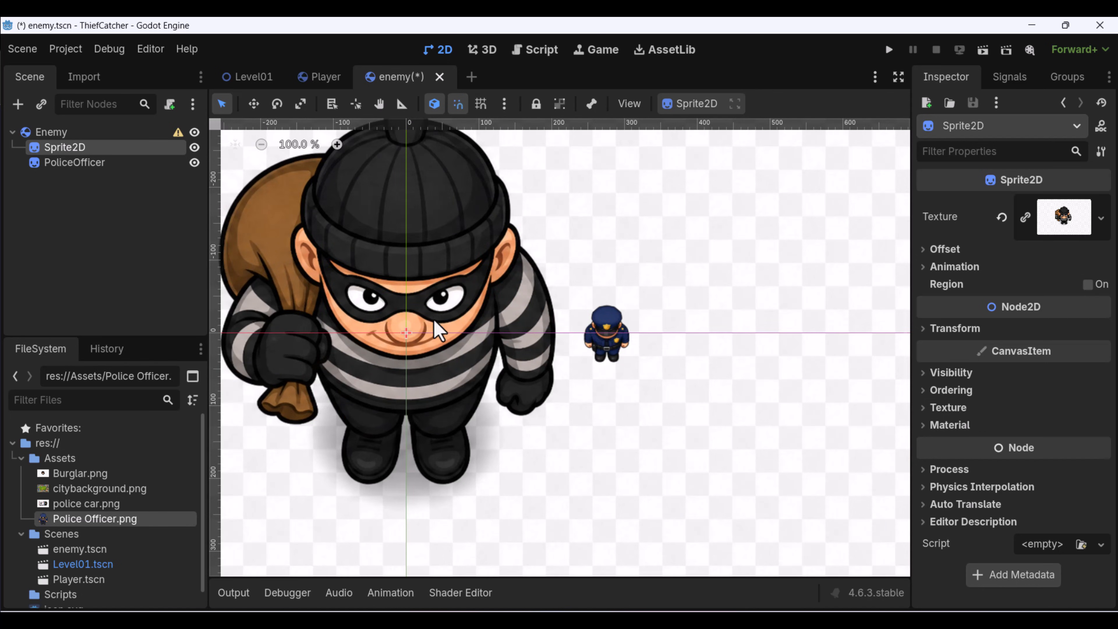
scroll(441, 332, down, 5)
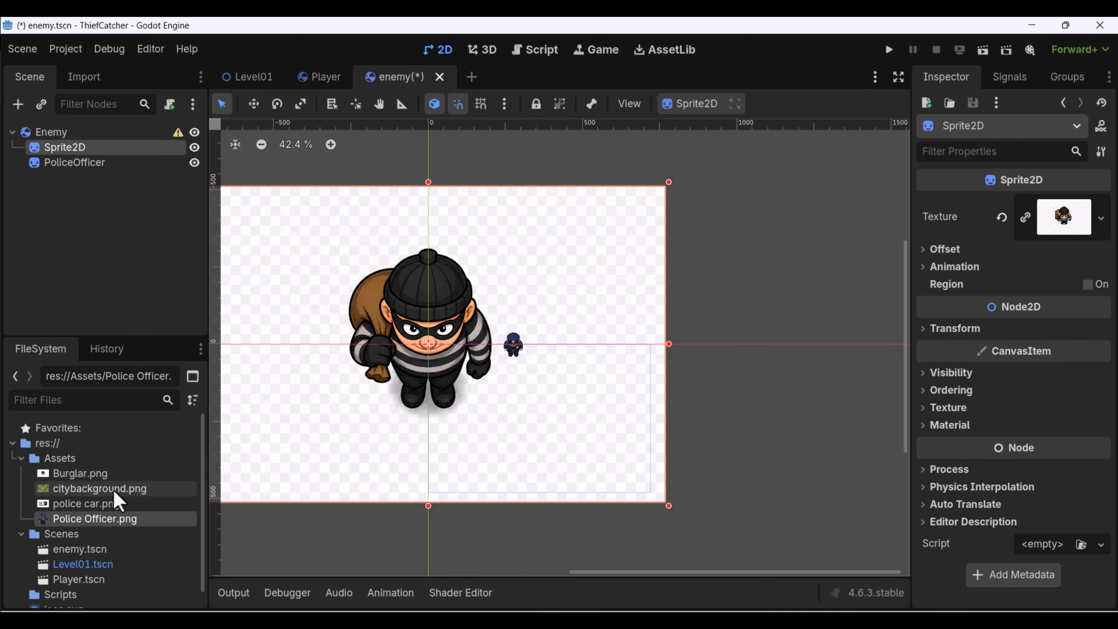
right_click(91, 473)
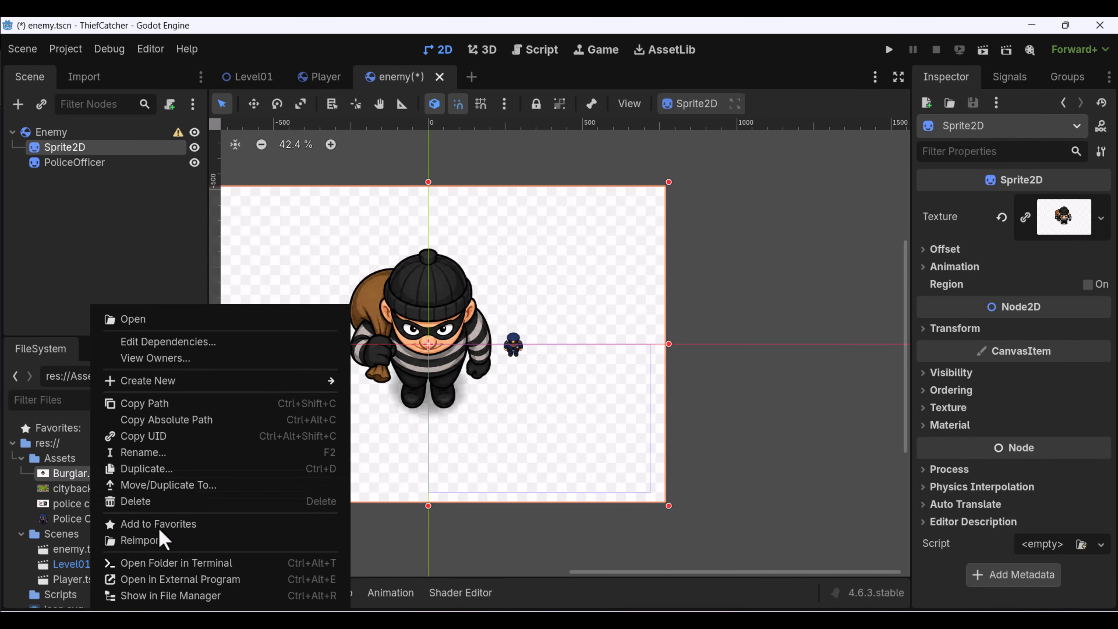
click(190, 564)
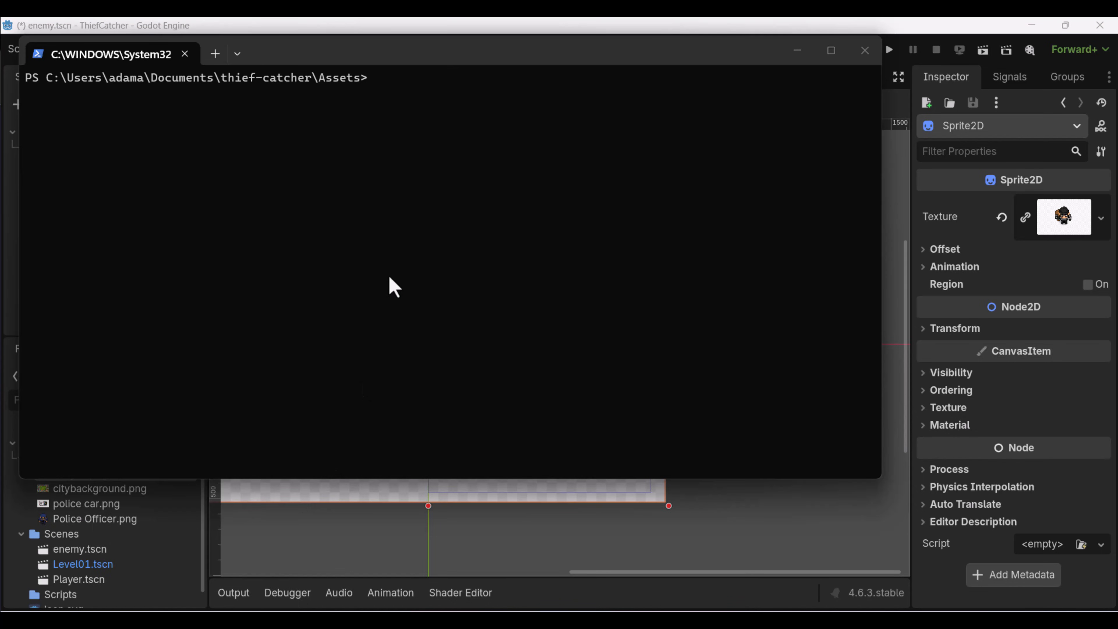
click(865, 50)
Show Burglar.png in the system file manager and open the image in Photopea.
right_click(109, 475)
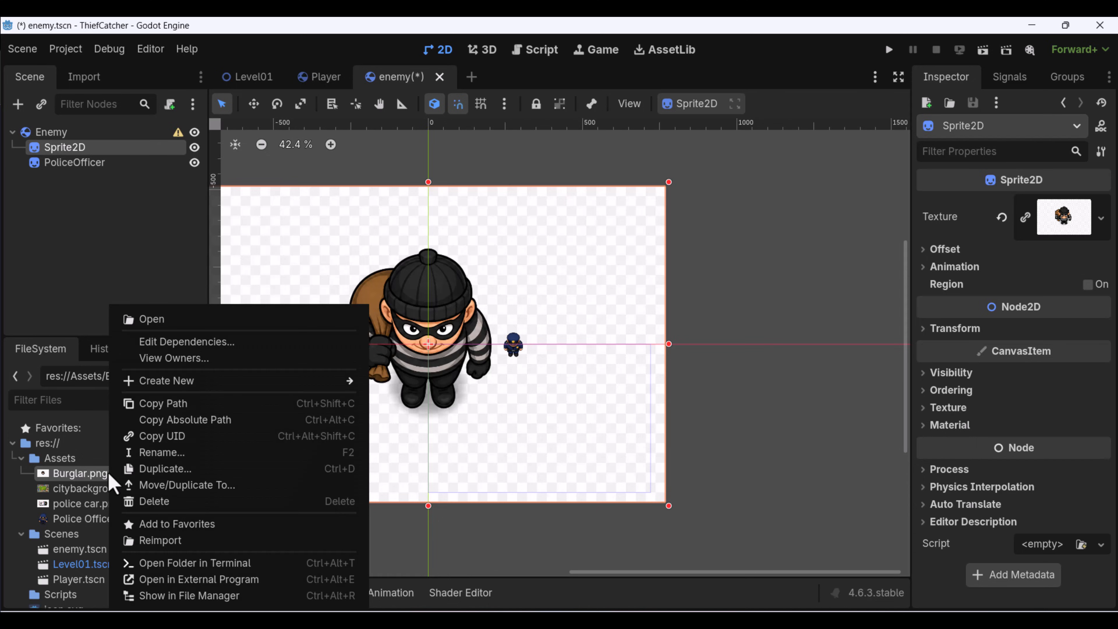
click(219, 599)
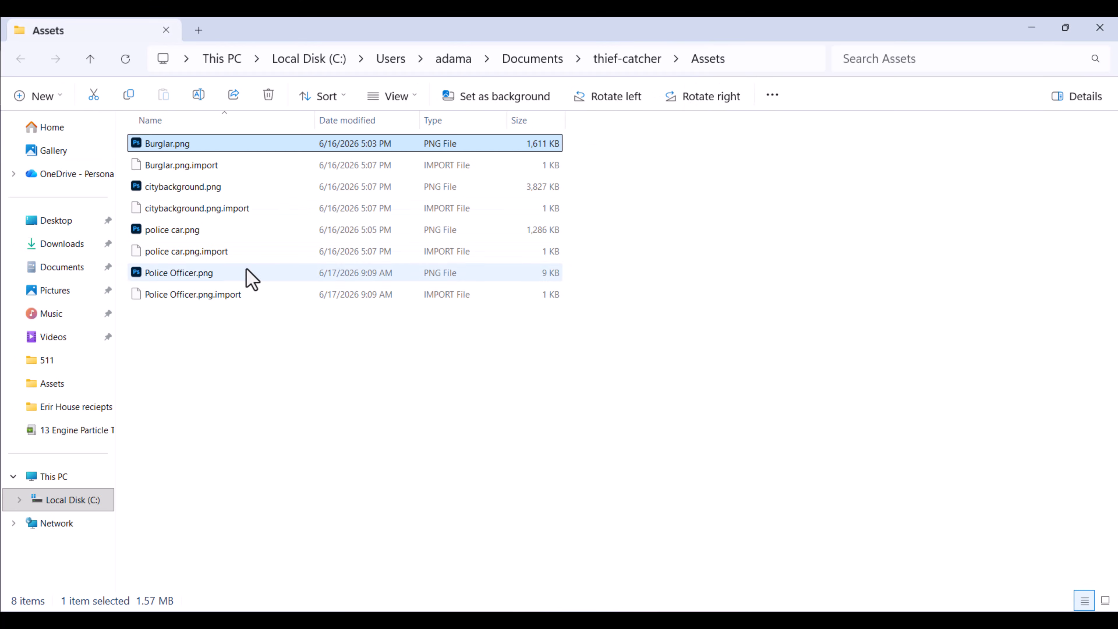
double_click(362, 35)
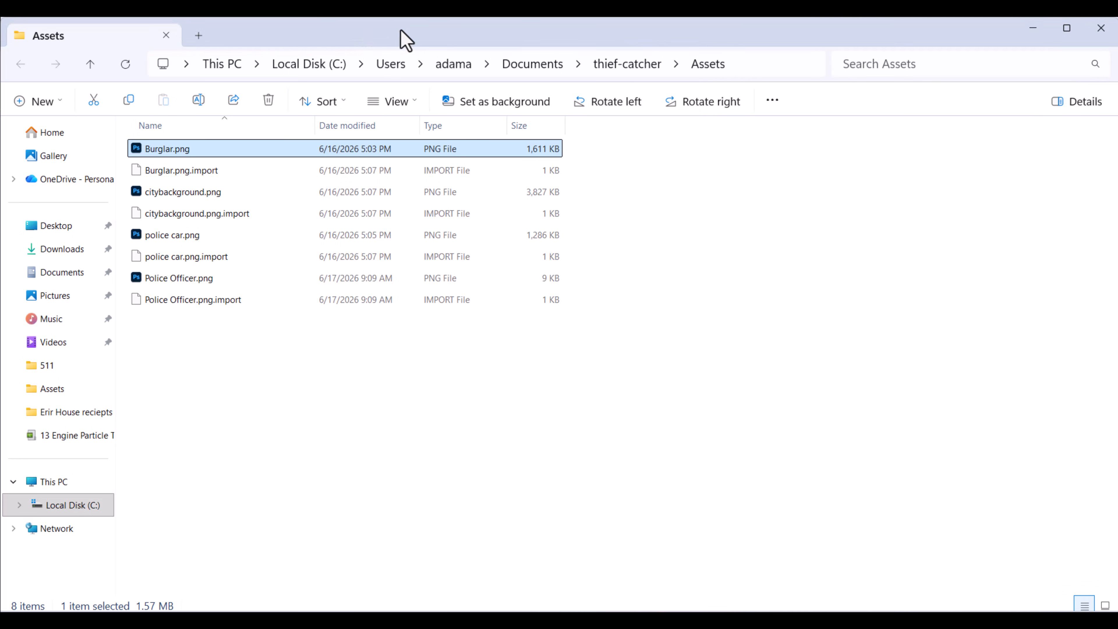
click(1068, 30)
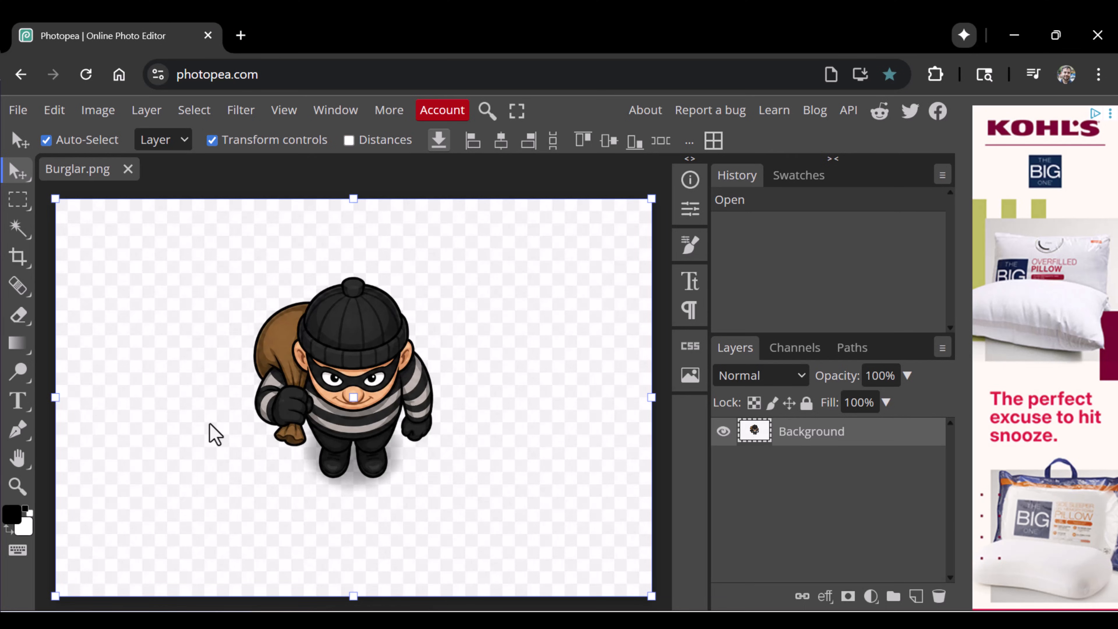
Crop the Burglar.png canvas on all four sides to a narrow margin around the burglar figure.
key(c)
drag(54, 398, 249, 398)
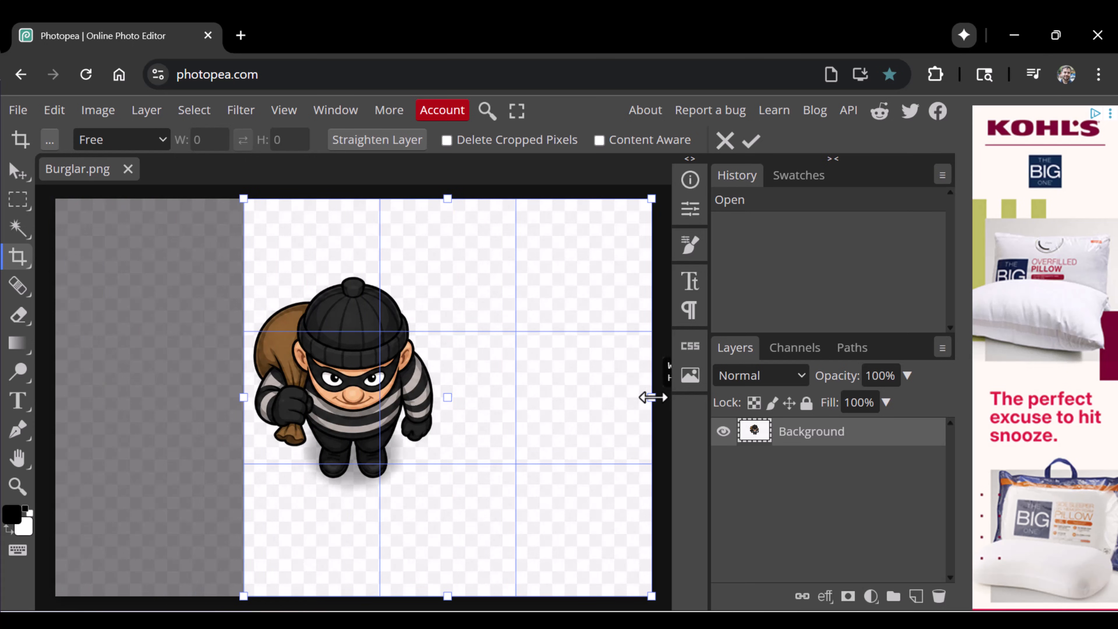
drag(648, 396, 448, 334)
drag(352, 199, 350, 267)
drag(349, 594, 374, 520)
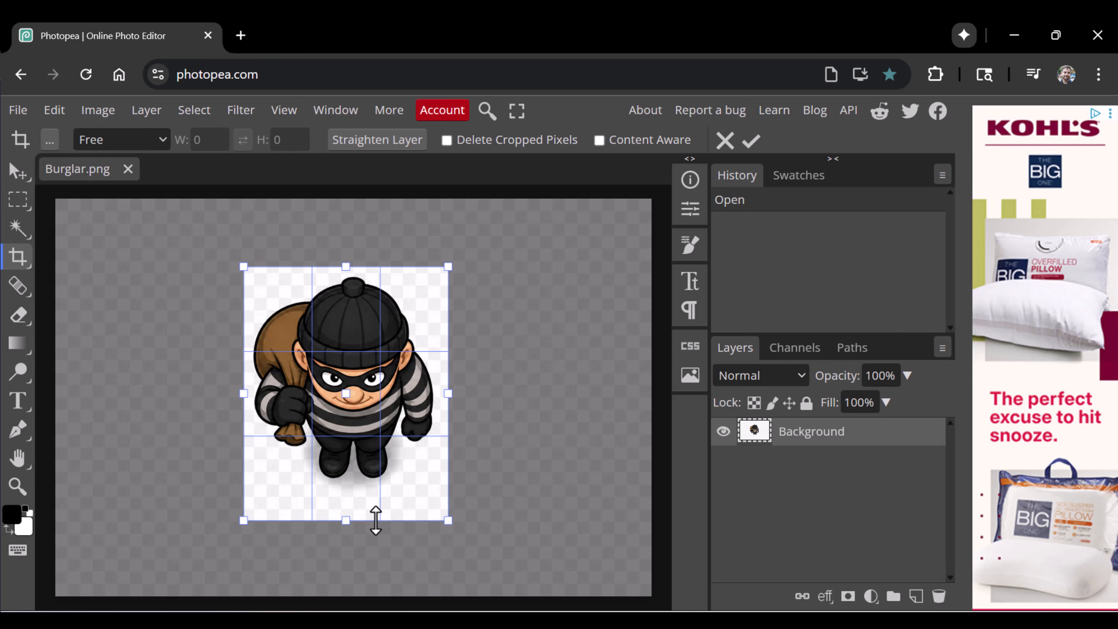
key(Return)
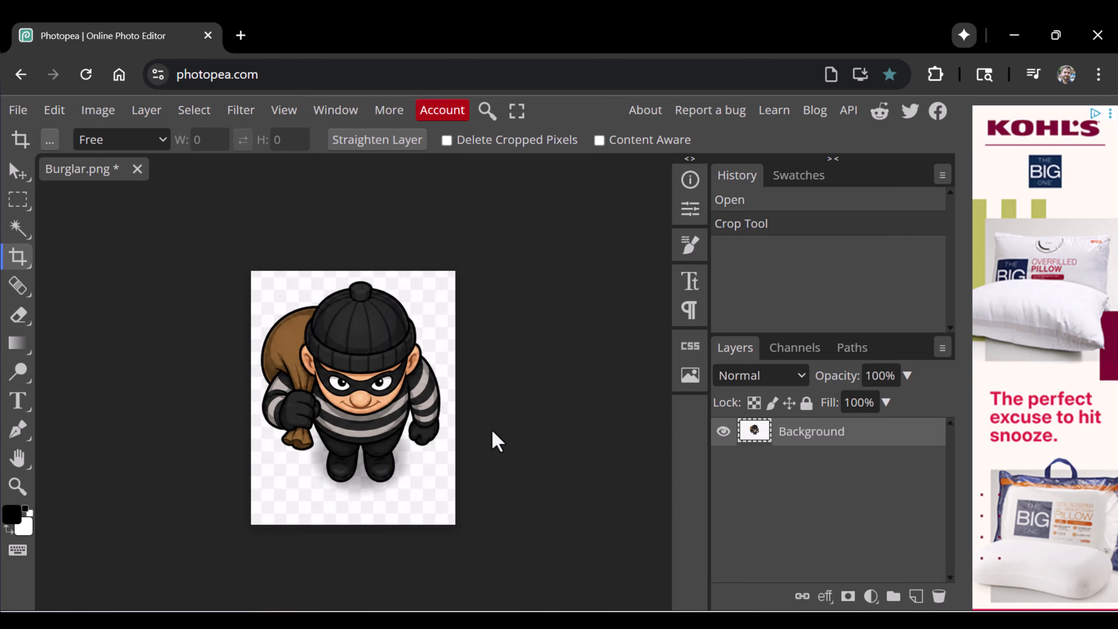
Create a new empty layer beneath the Background layer and hide the Background layer.
click(916, 597)
drag(839, 450, 838, 493)
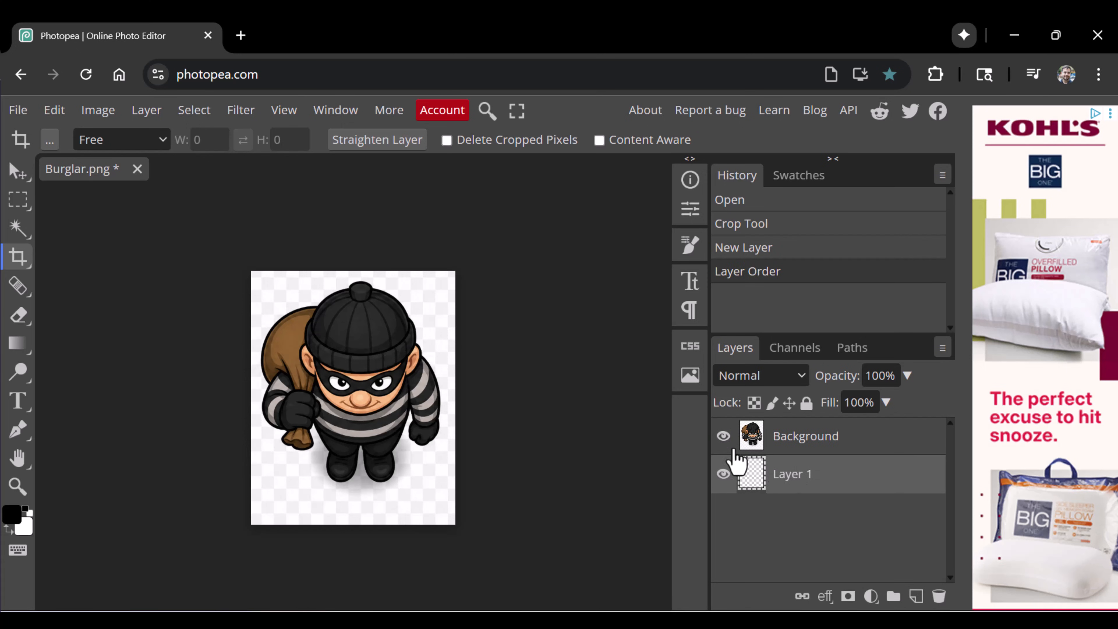
click(724, 435)
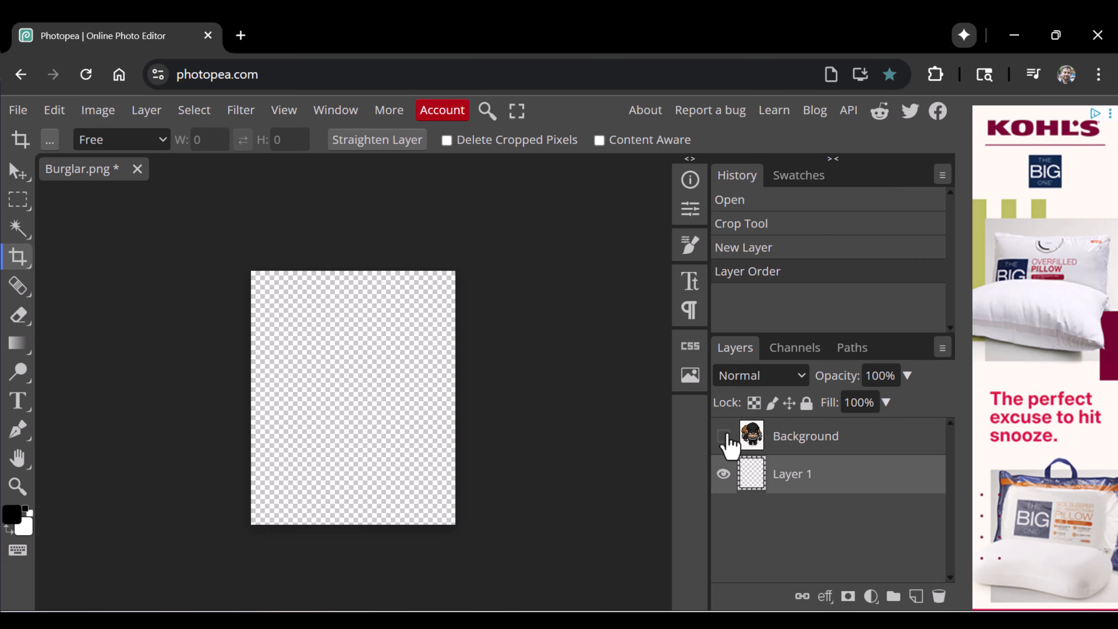
Show the Background layer again and select its checkered backdrop around the burglar with the Magic Wand.
click(723, 436)
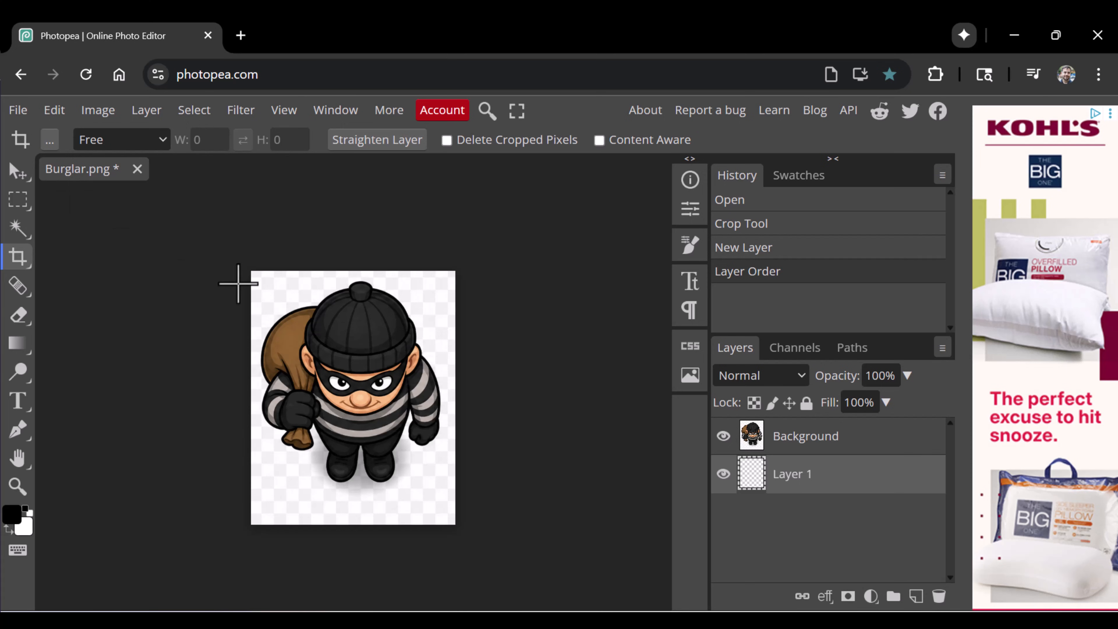
key(w)
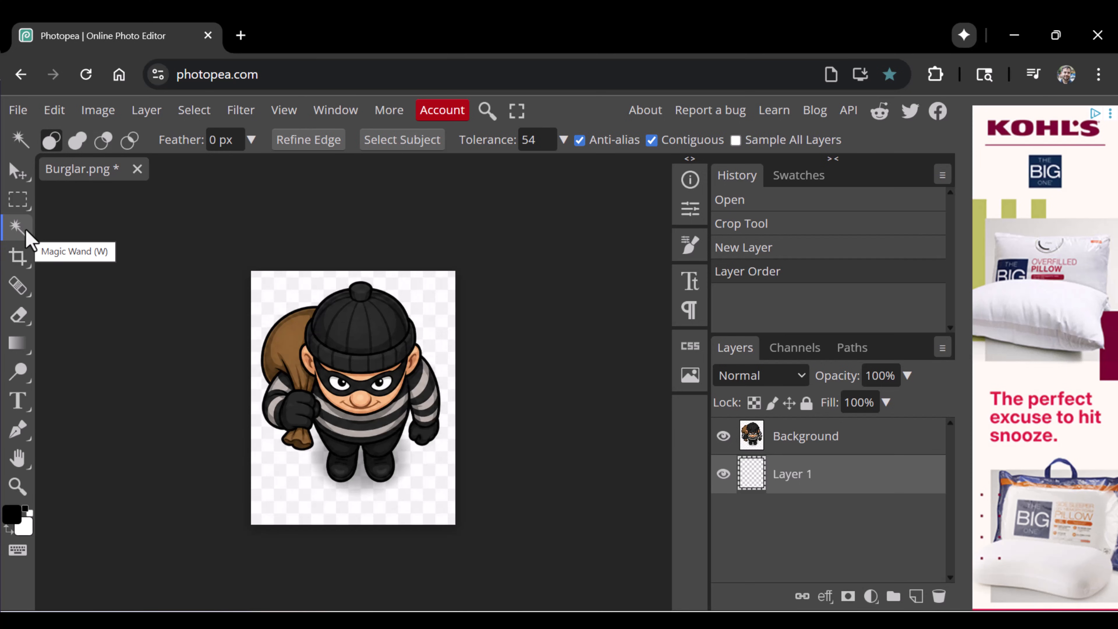
click(433, 298)
click(429, 306)
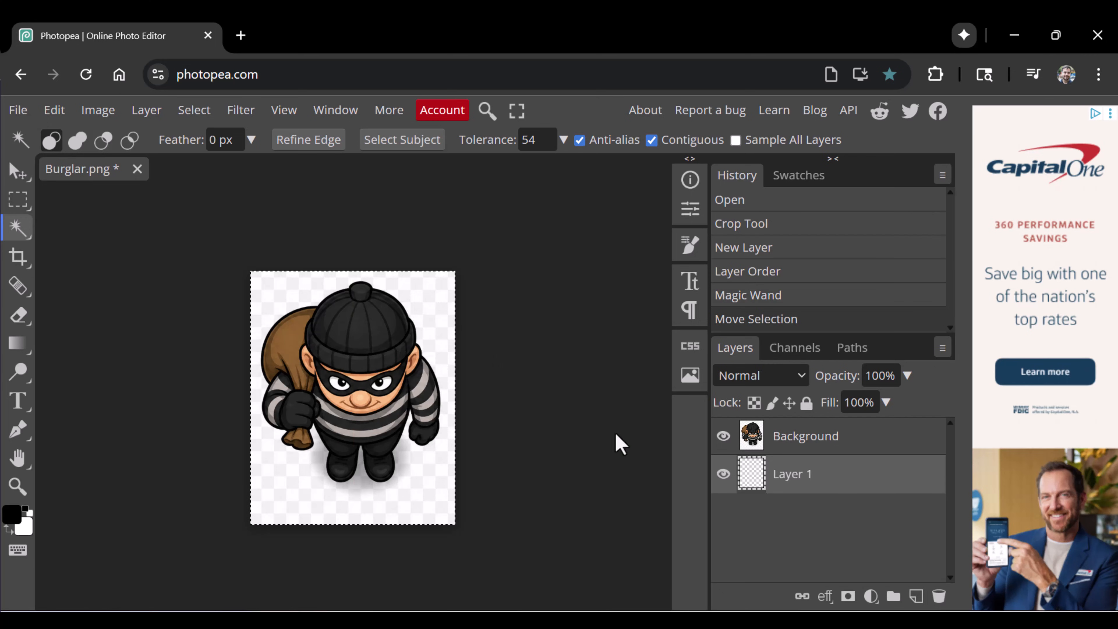
click(829, 428)
click(422, 289)
click(433, 302)
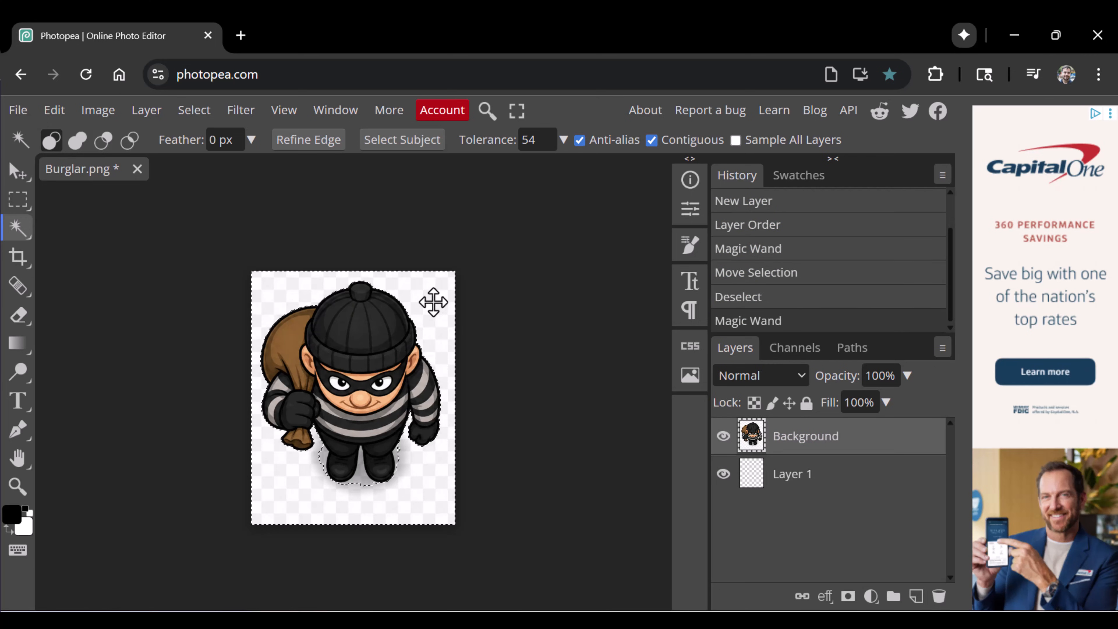
Reselect the backdrop with the Magic Wand at tolerance 70 and again at 90 to tighten the selection around the shoes.
key(z)
click(352, 492)
click(351, 492)
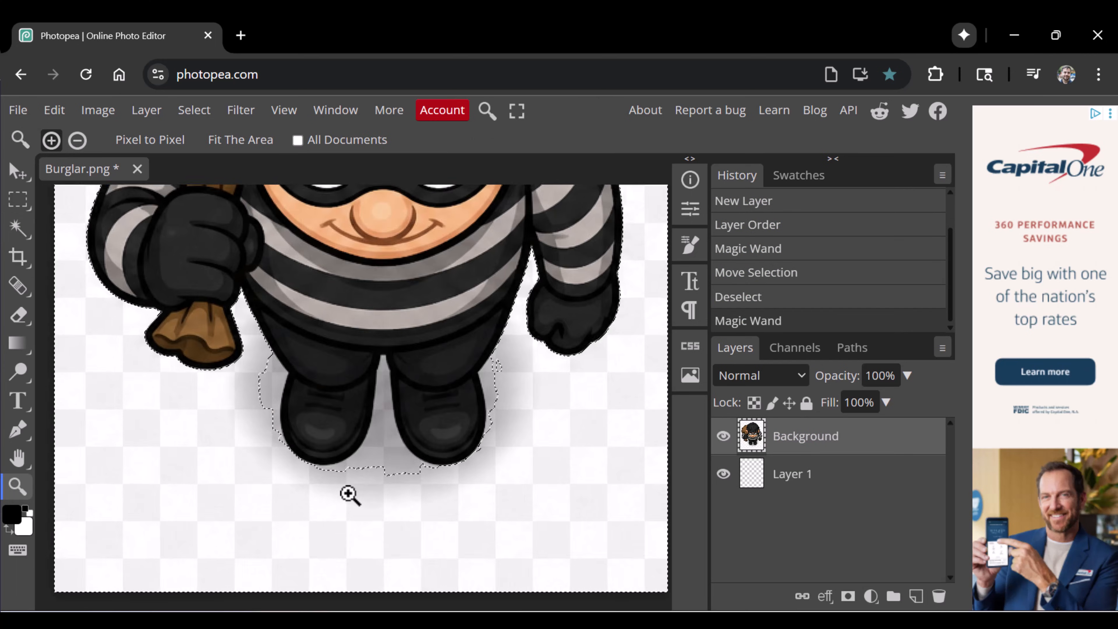
click(349, 489)
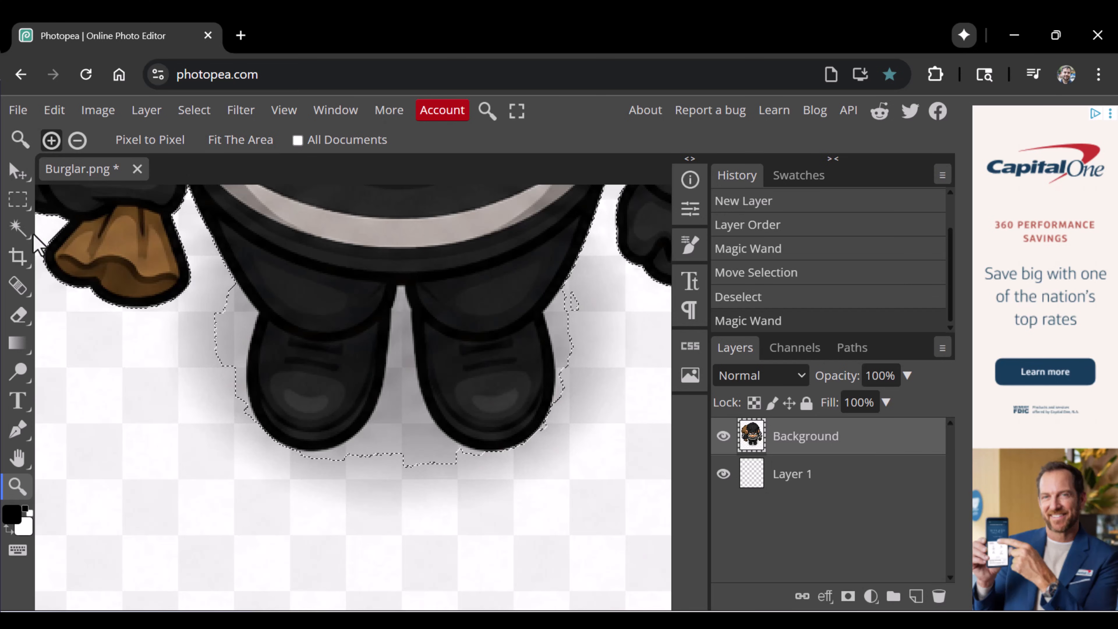
click(18, 228)
click(538, 142)
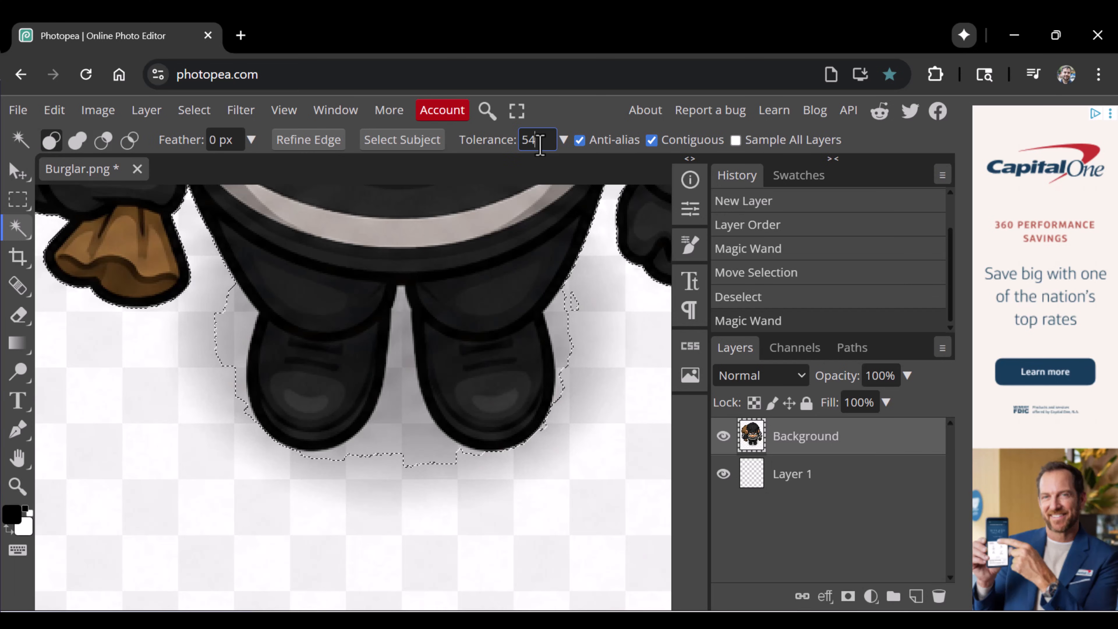
double_click(540, 144)
click(594, 551)
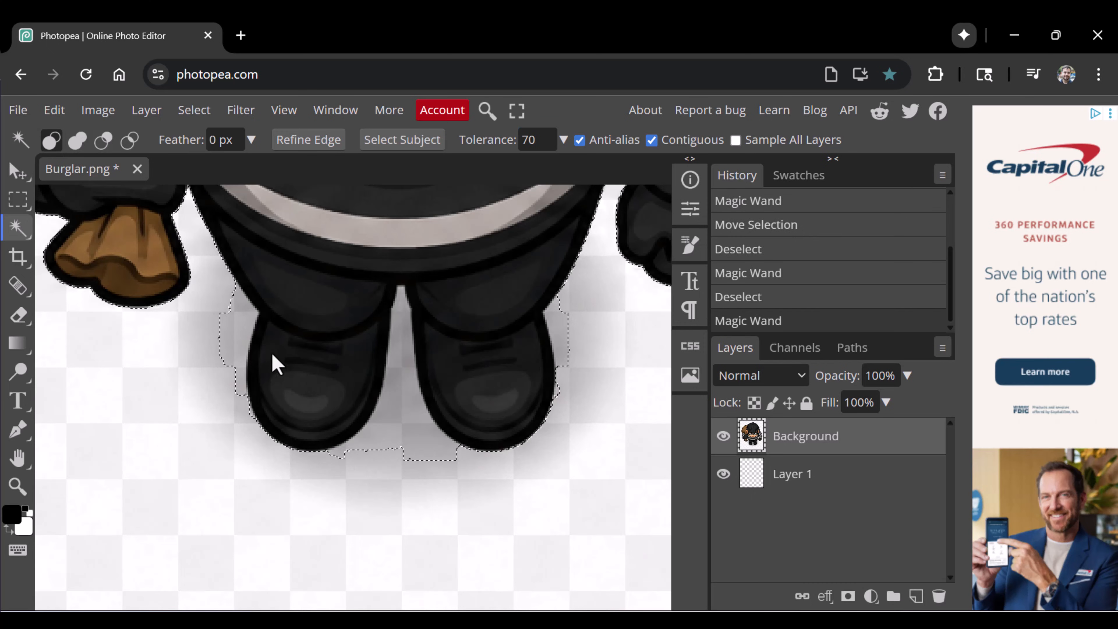
double_click(544, 141)
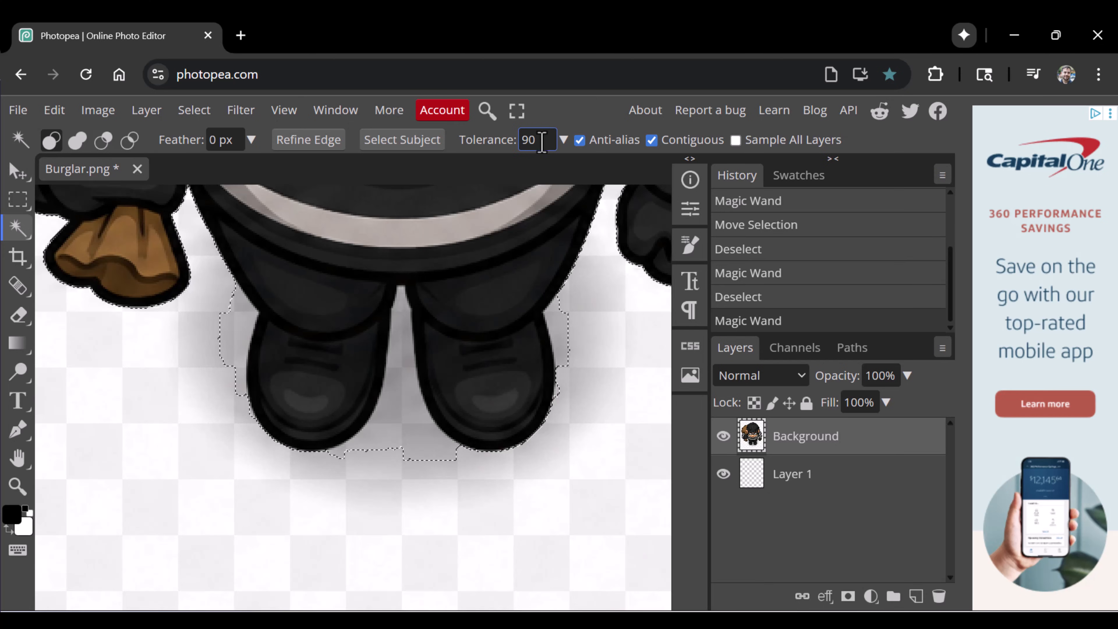
click(611, 417)
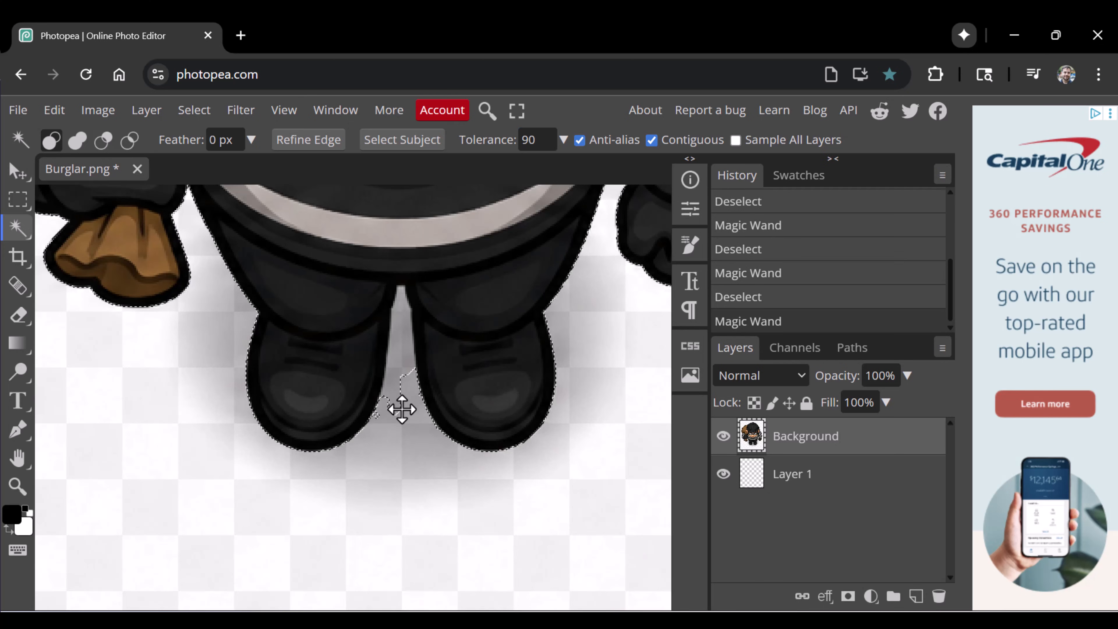
Reselect the backdrop around the burglar with Magic Wand tolerance 100, delete it and clear the selection.
key(z)
alt+click(366, 484)
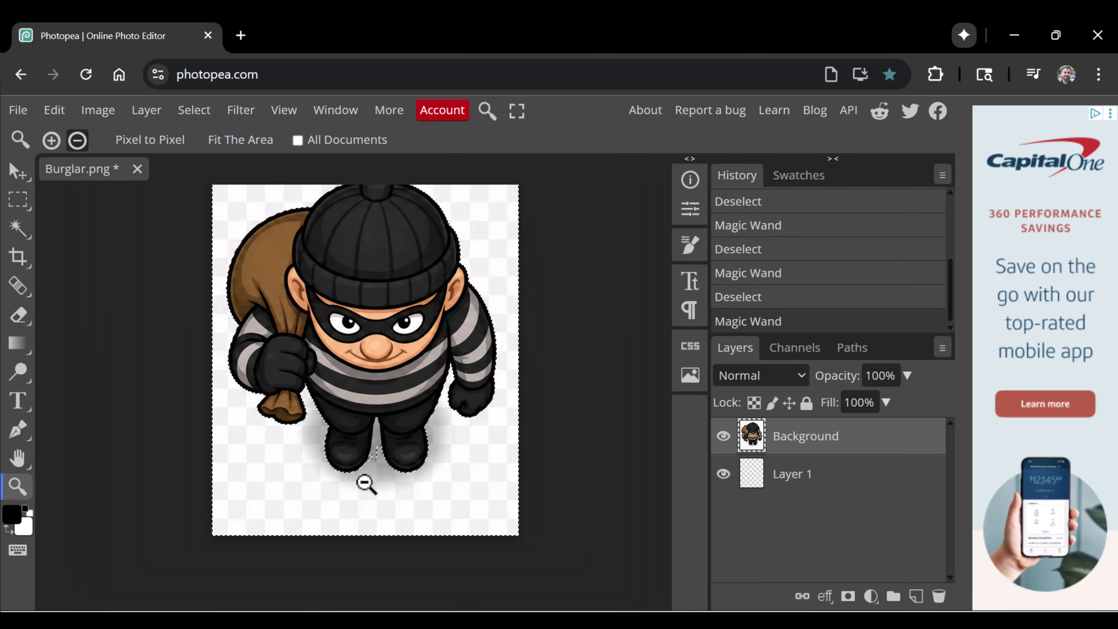
key(space)
drag(478, 291, 488, 355)
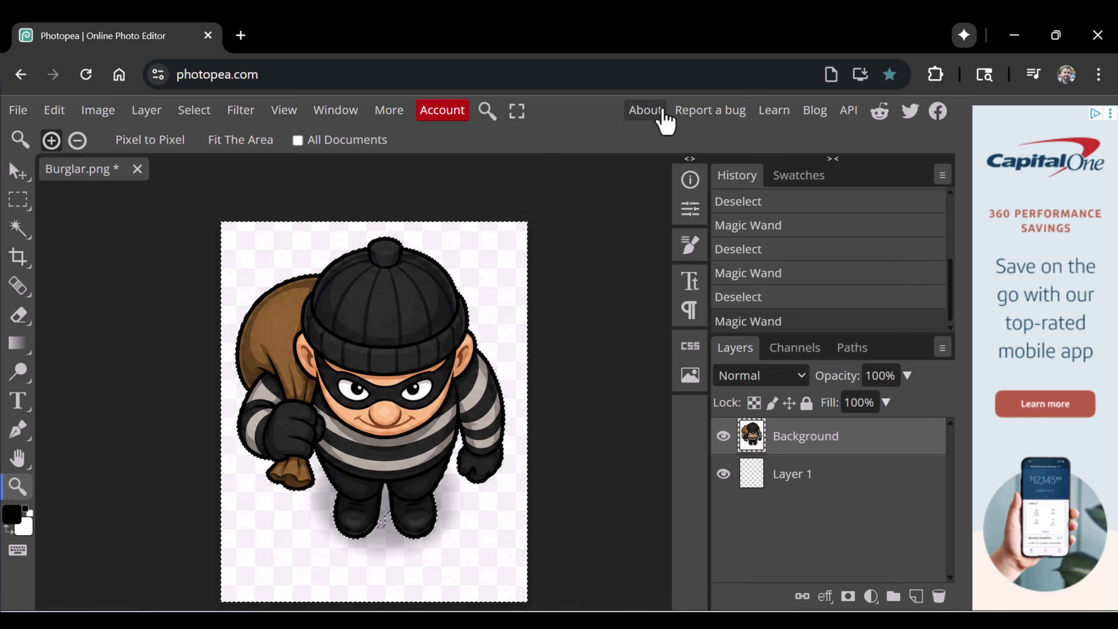
click(18, 228)
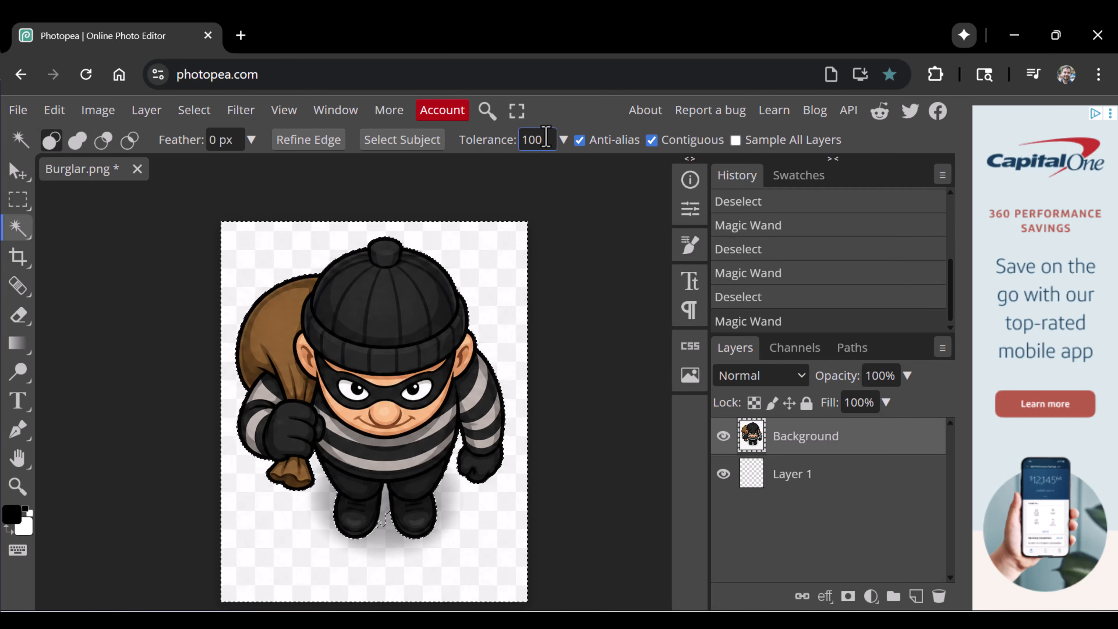
click(489, 515)
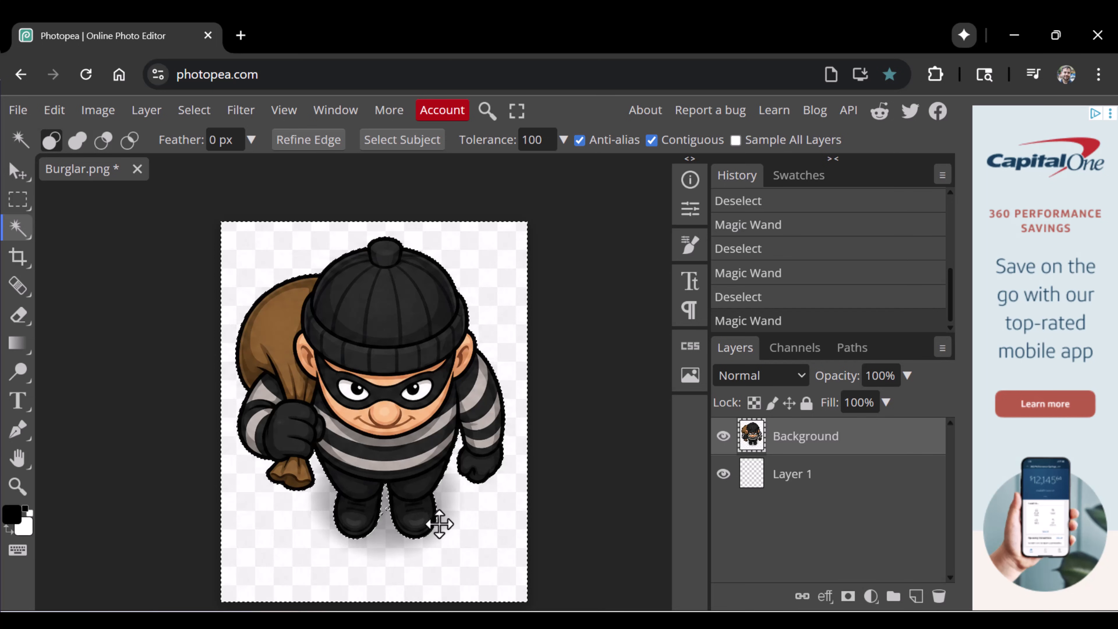
key(z)
click(383, 516)
click(382, 511)
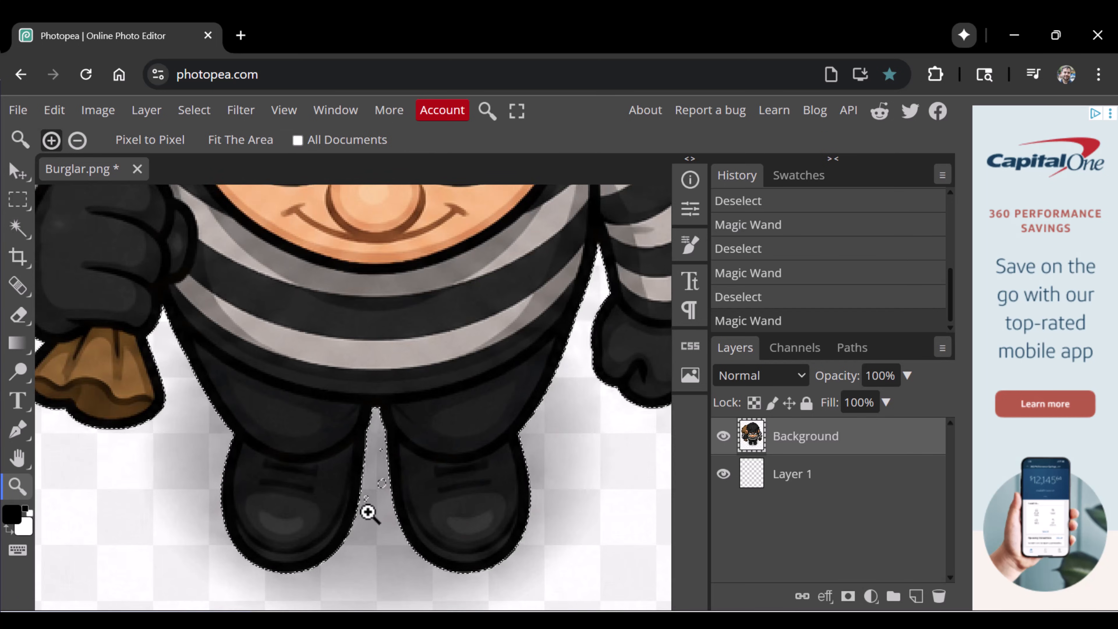
click(369, 512)
key(Delete)
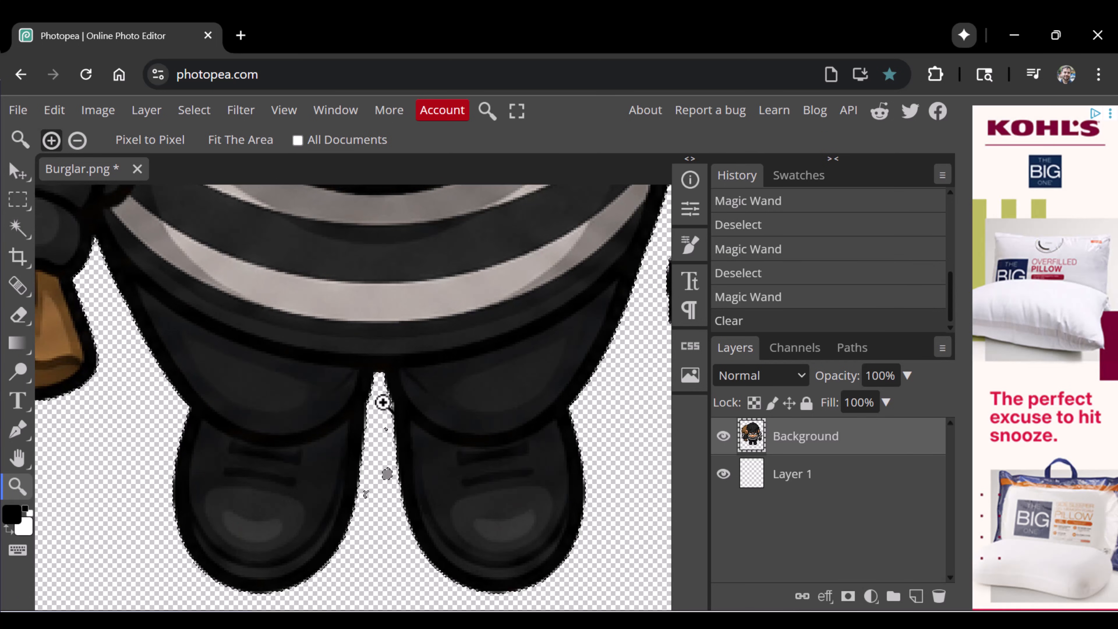
key(ctrl+d)
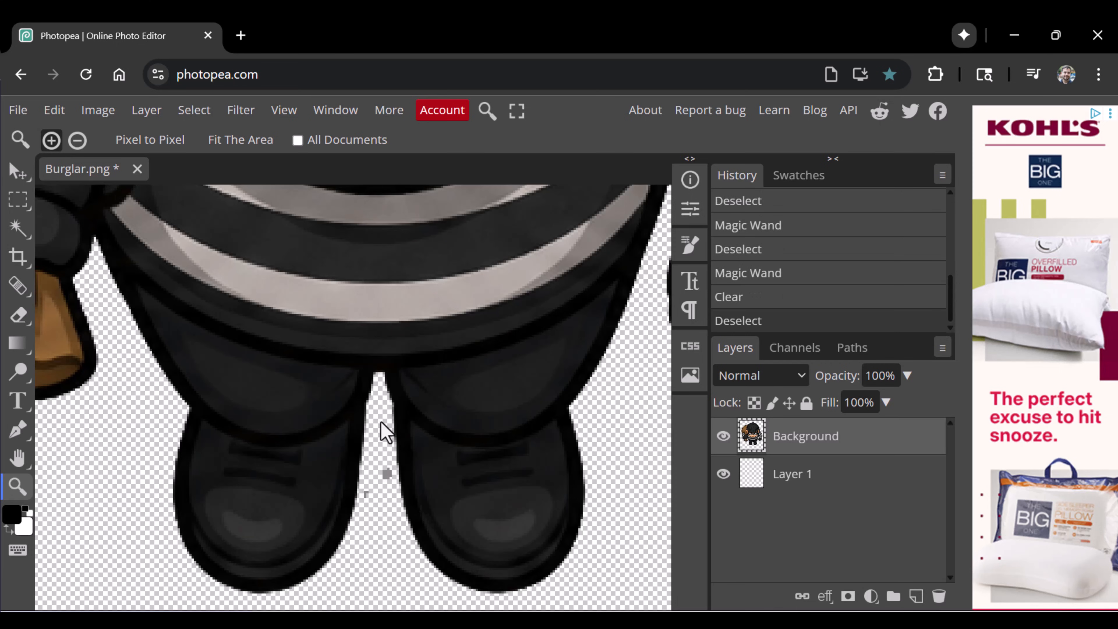
Erase the leftover grey specks between the burglar's legs with a 5 px eraser.
key(e)
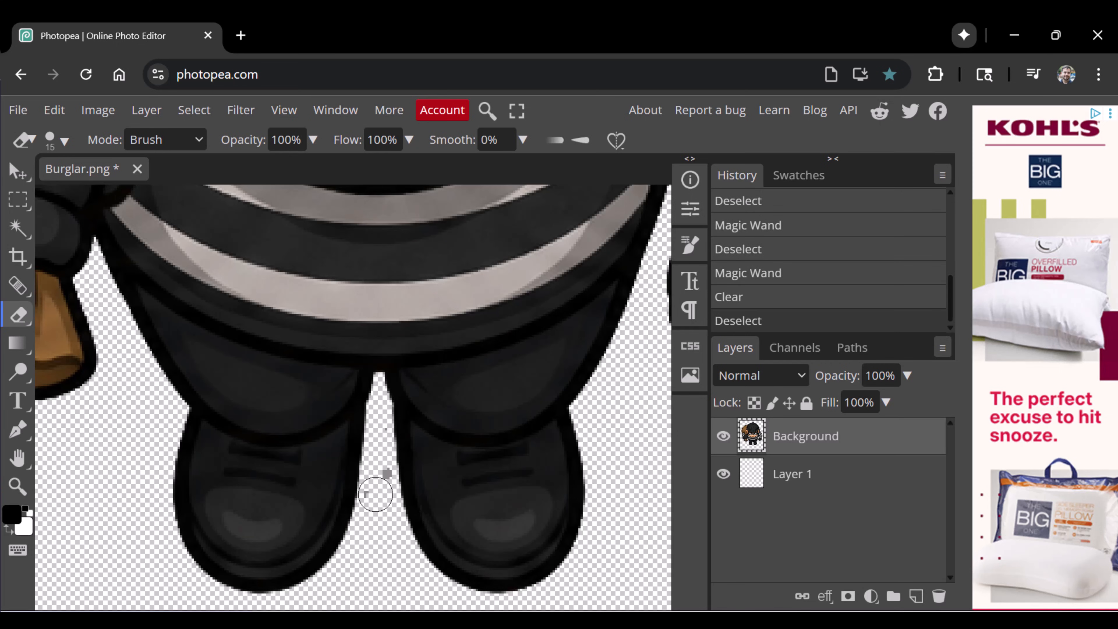
click(64, 139)
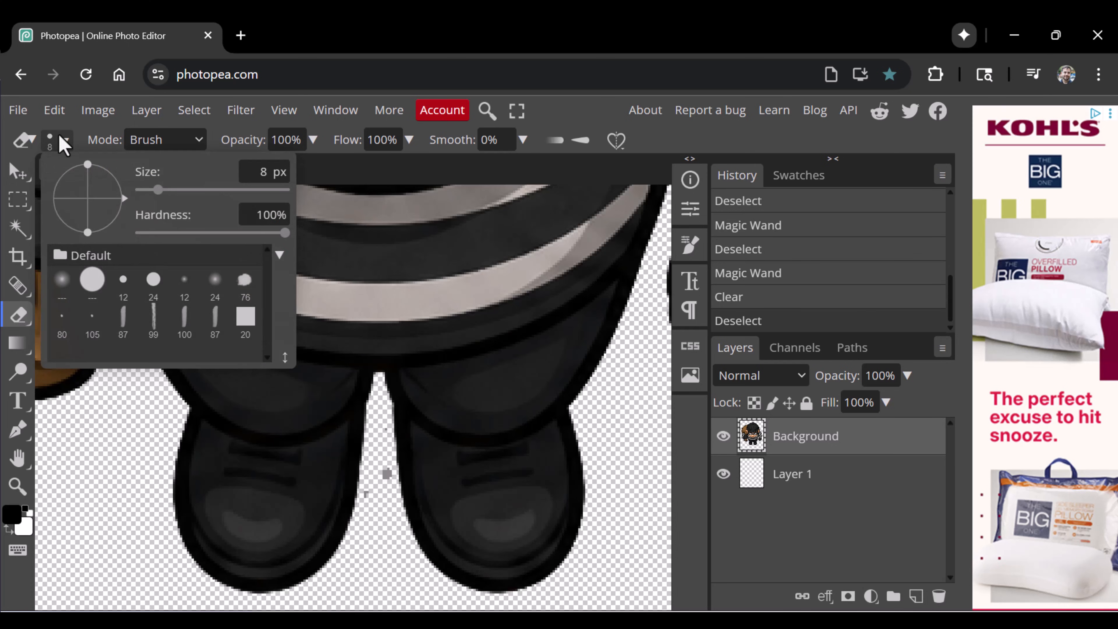
drag(158, 190, 154, 190)
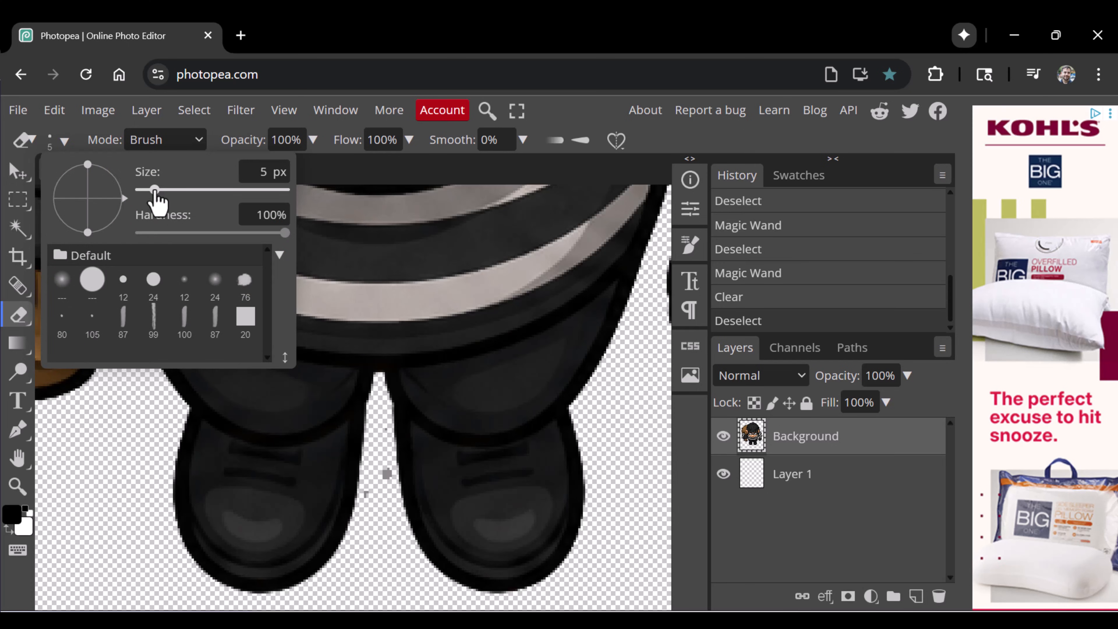
click(370, 498)
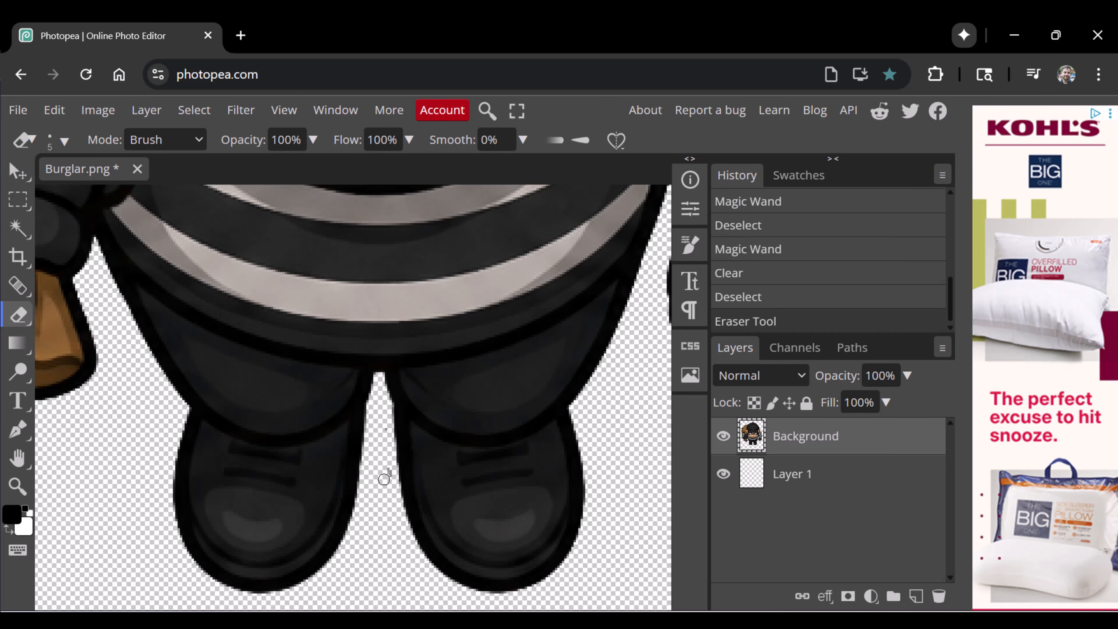
drag(384, 479, 389, 467)
Delete the empty Layer 1 and save the changes to Burglar.png.
key(z)
scroll(462, 467, down, 5)
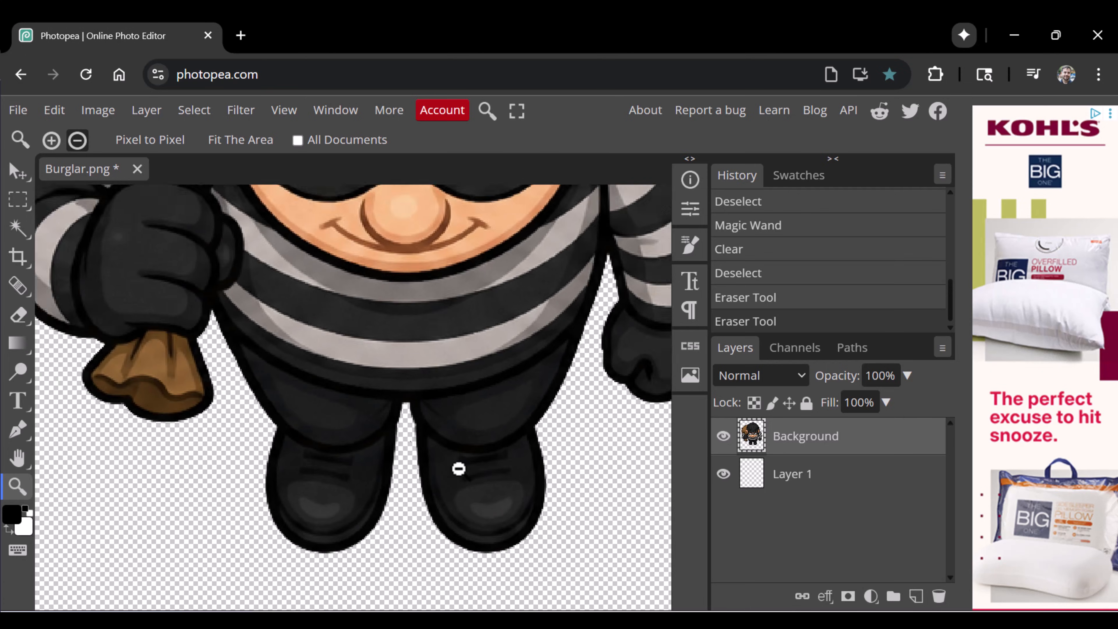
drag(856, 484, 940, 596)
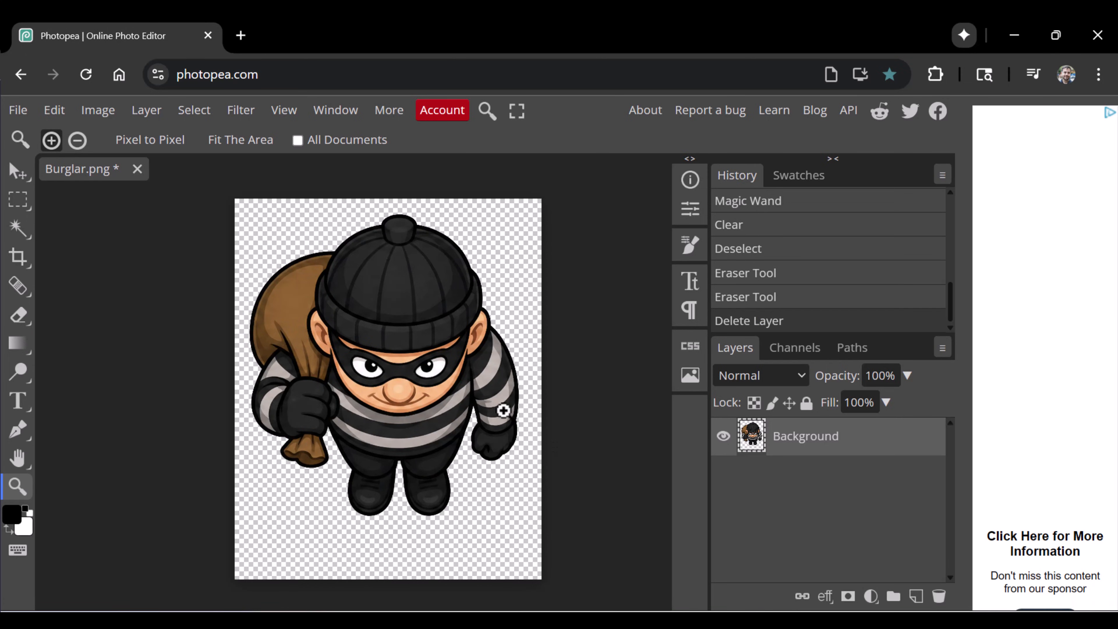
key(ctrl+s)
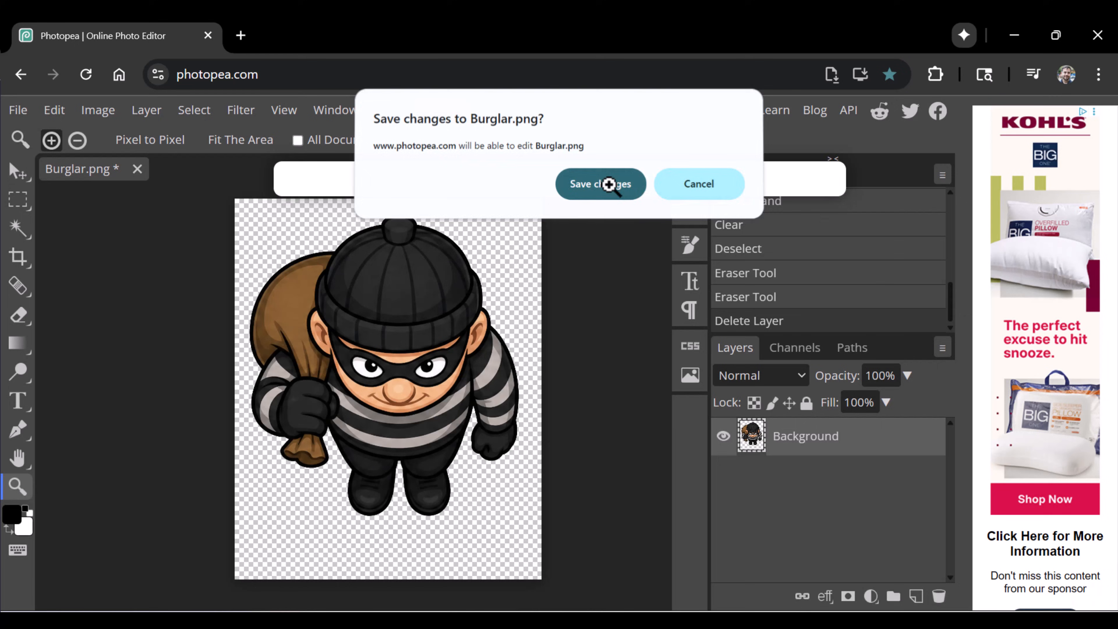
click(609, 183)
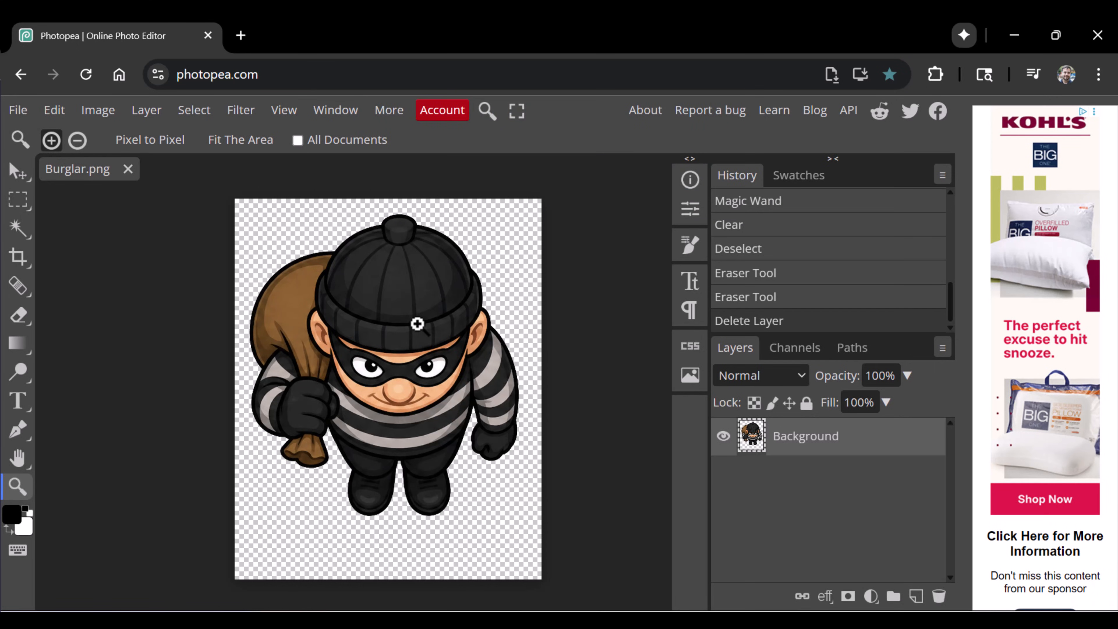
Switch to Godot and compare the updated burglar sprite's size with the police officer in the enemy scene.
key(alt+Tab)
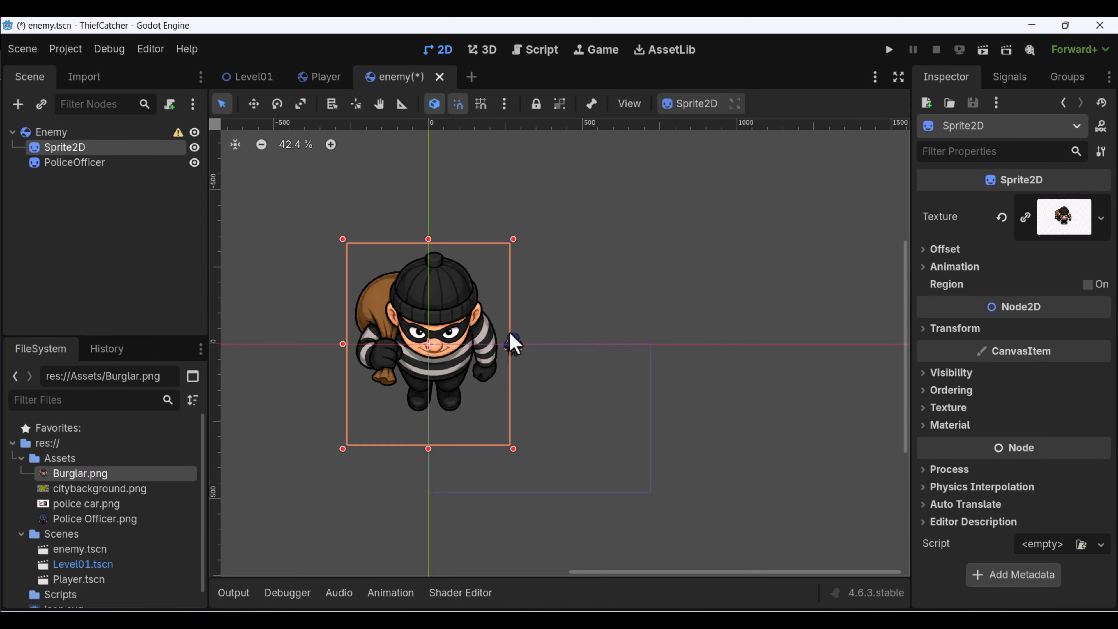
scroll(436, 346, up, 5)
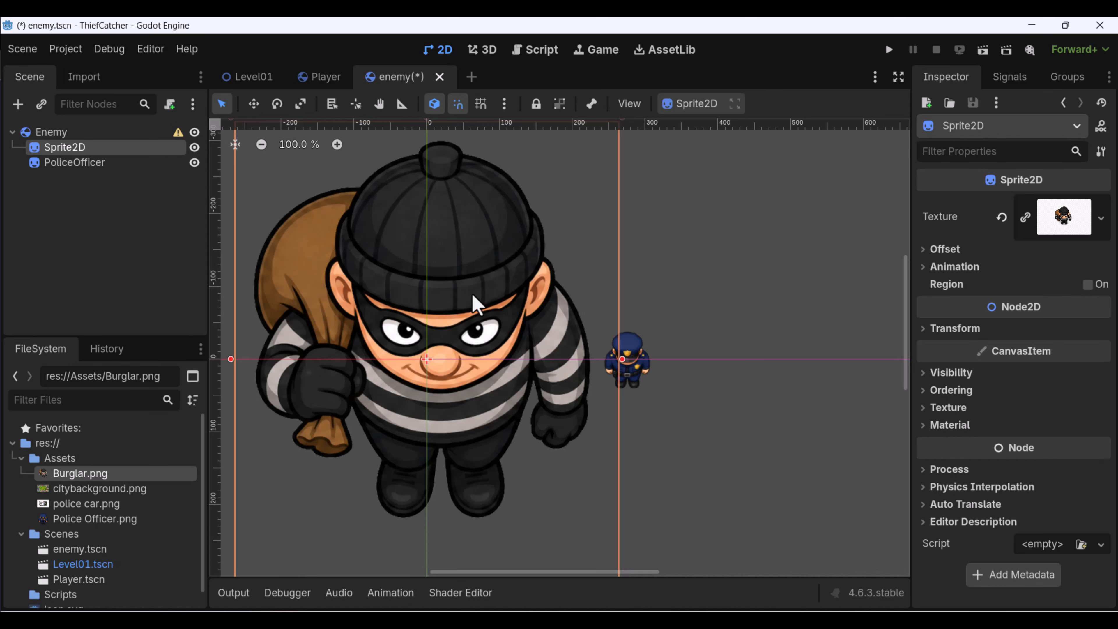
scroll(471, 321, down, 3)
middle_drag(470, 328, 531, 320)
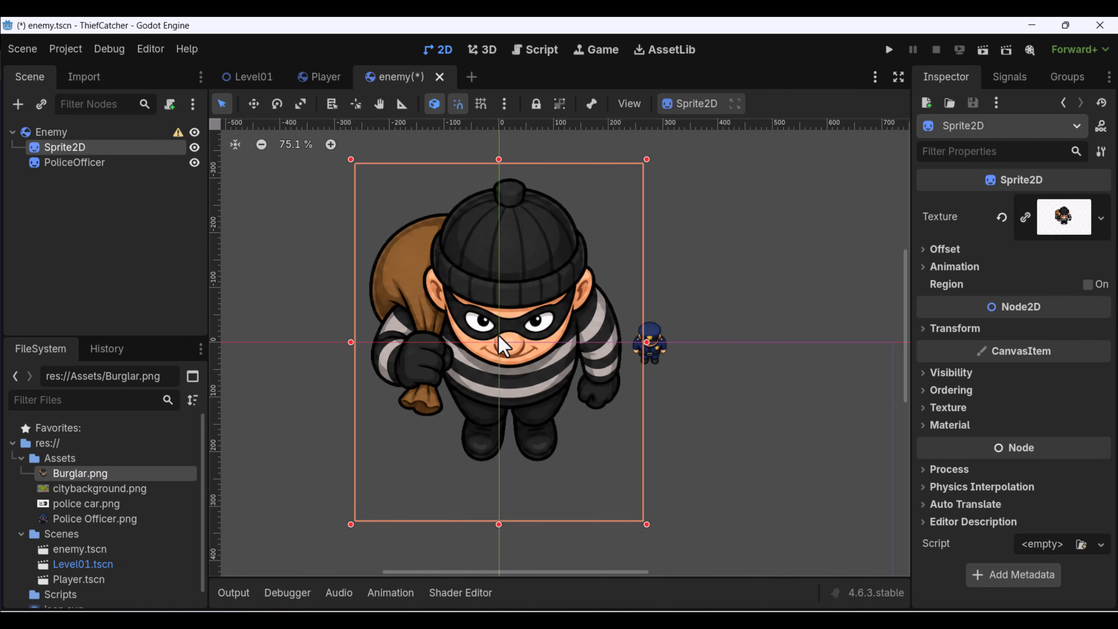
Switch back to Photopea and resize the Burglar.png image to a width of 1 inch, keeping its proportions.
key(alt+Tab)
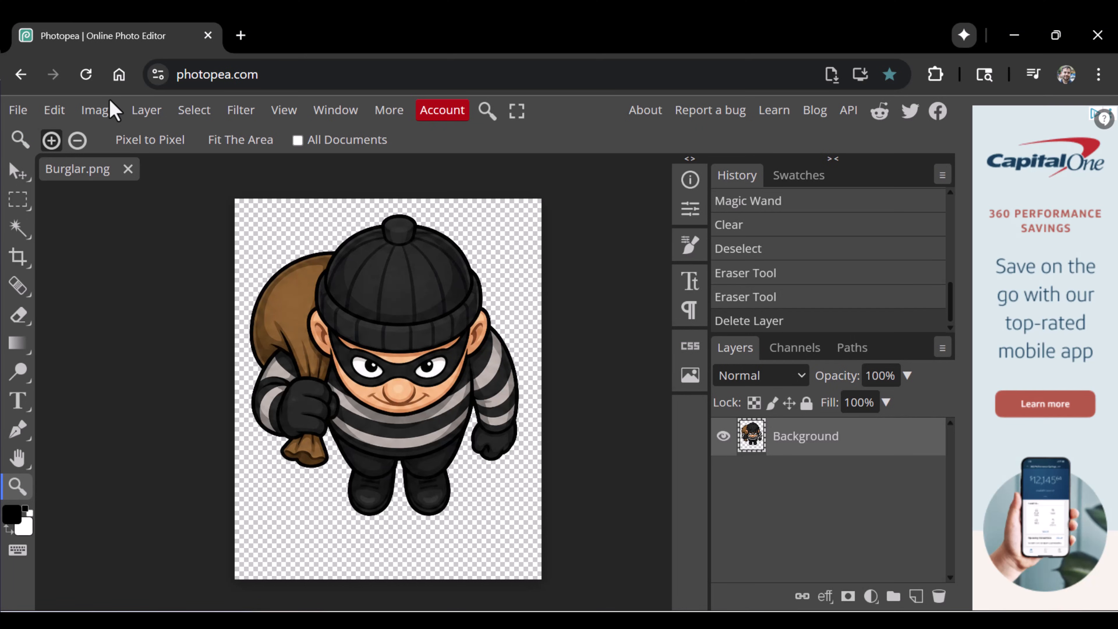
click(110, 109)
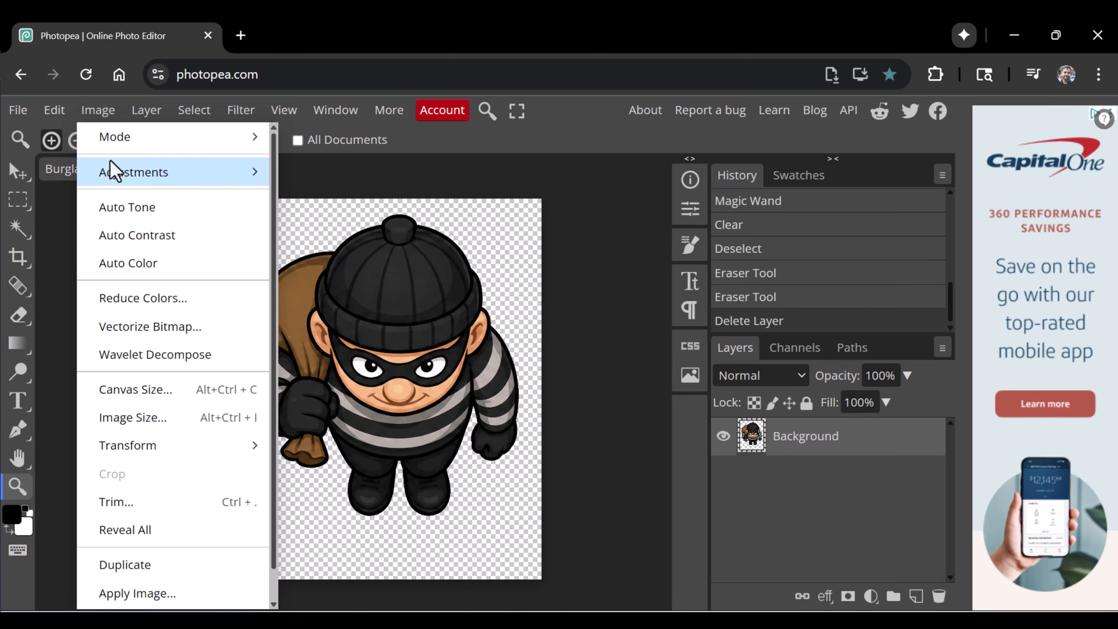
click(169, 414)
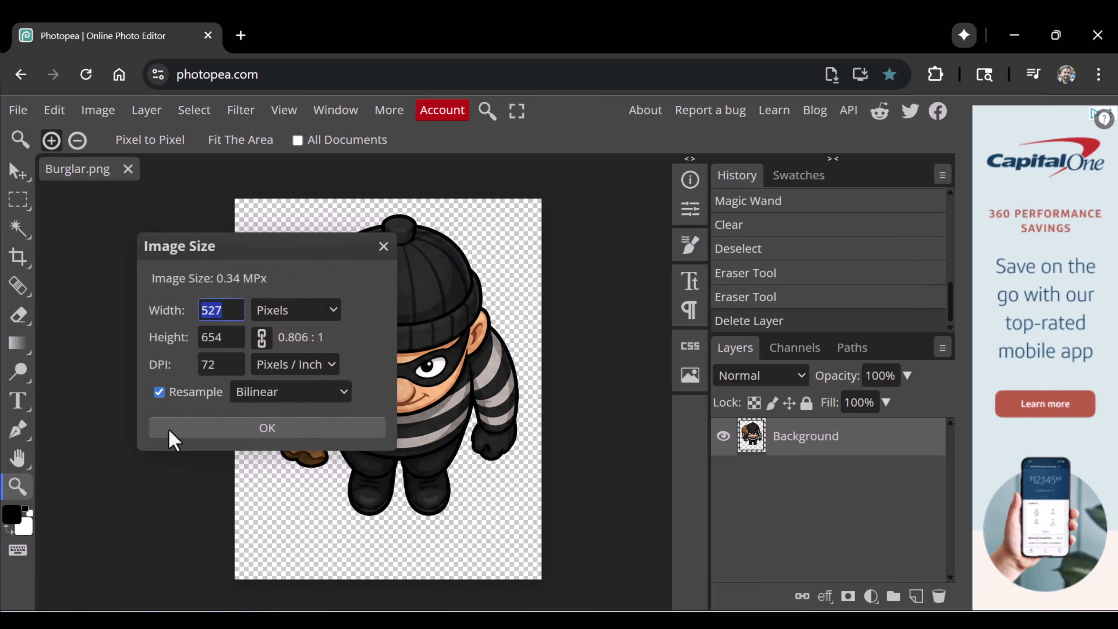
click(300, 312)
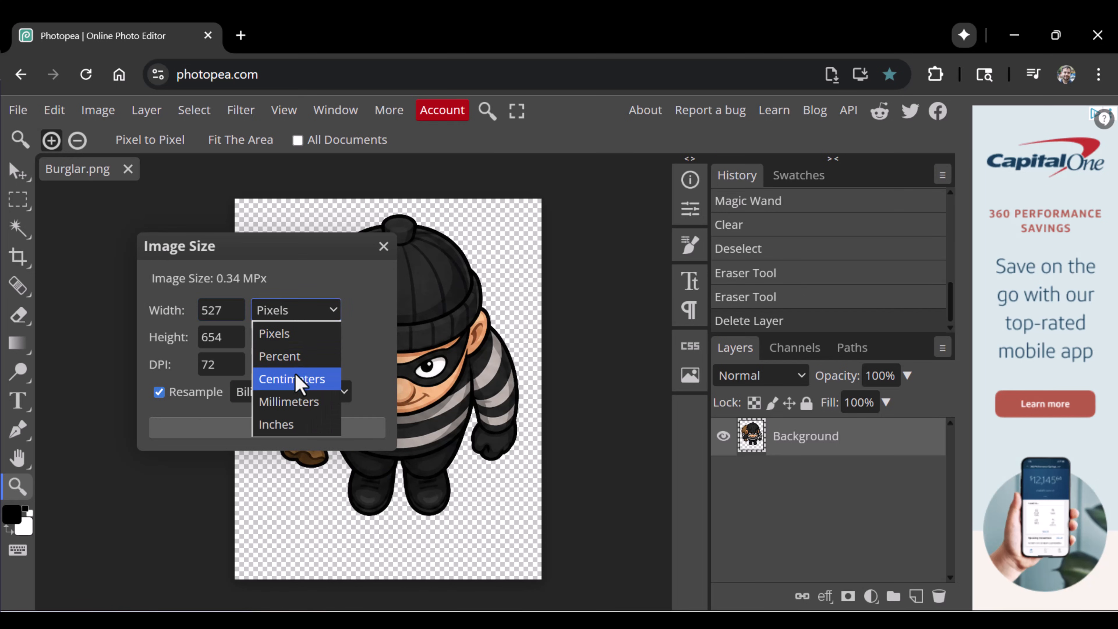
click(294, 428)
double_click(235, 310)
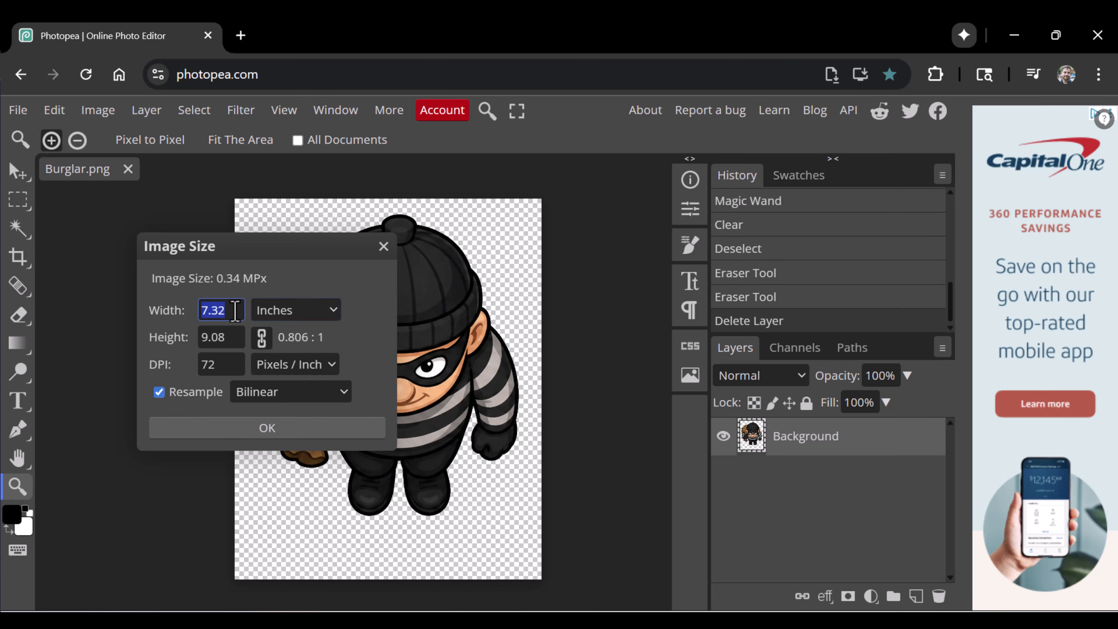
text(1)
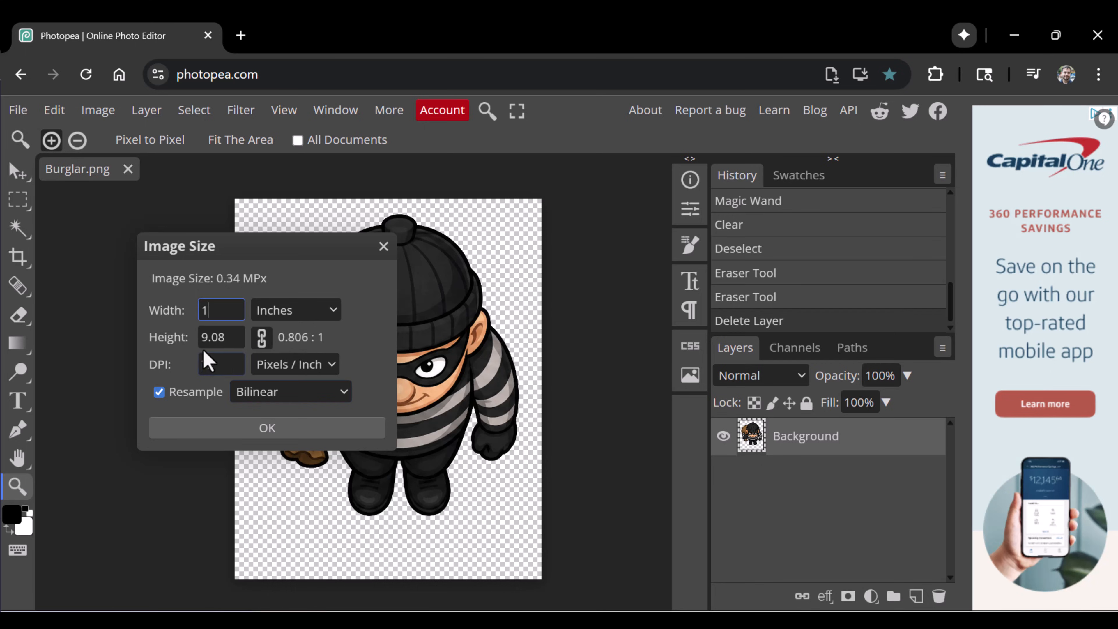
click(216, 337)
click(275, 428)
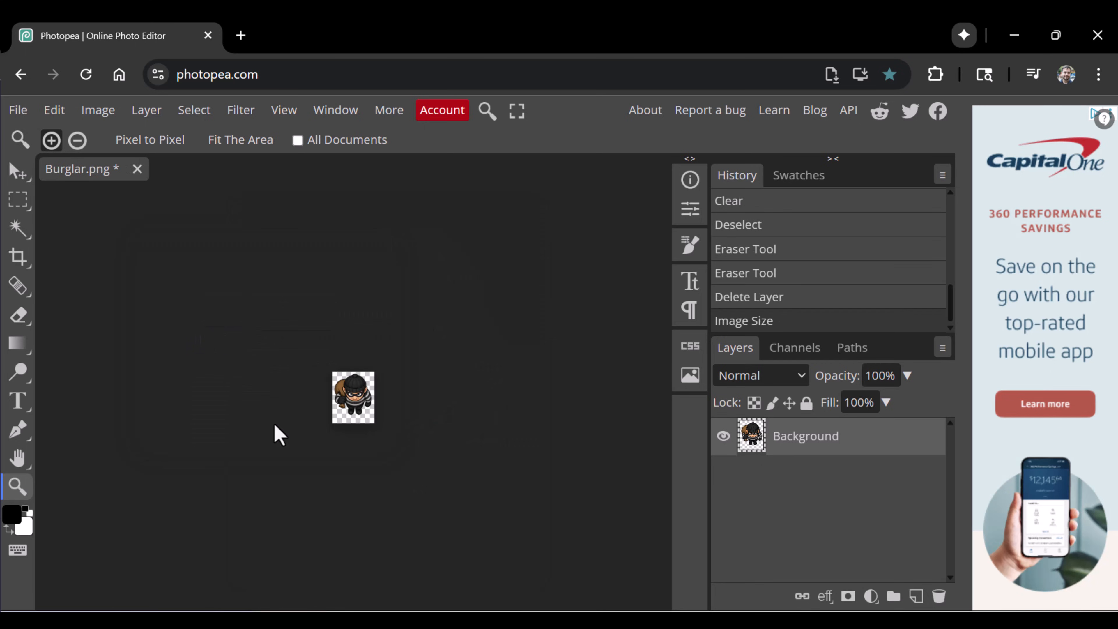
Save the resized Burglar.png and switch to the enemy scene in Godot.
click(359, 396)
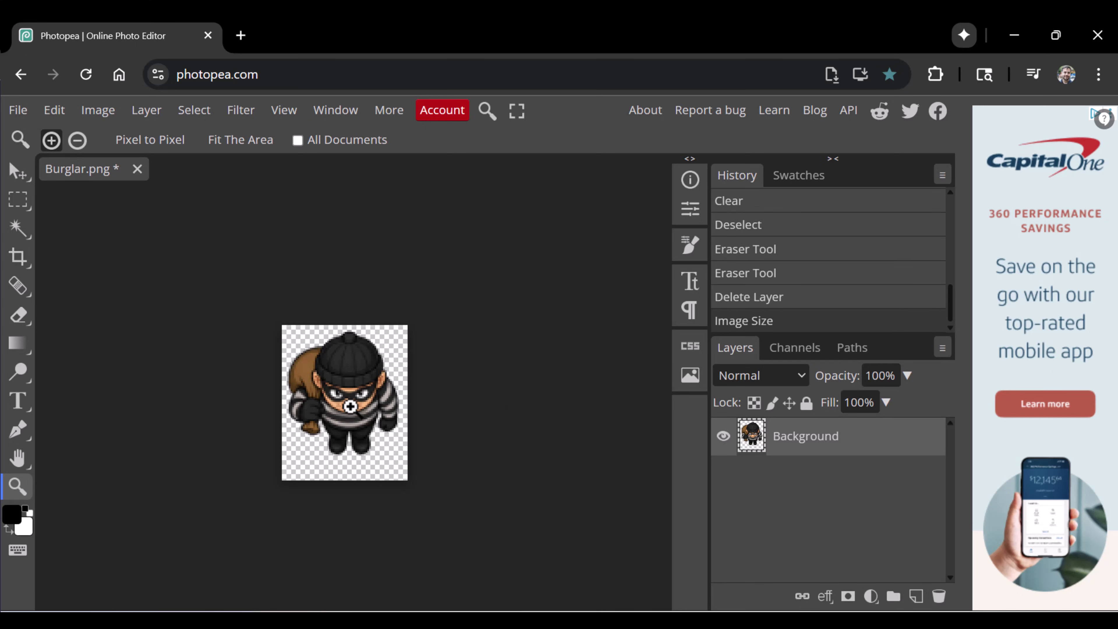
key(ctrl+s)
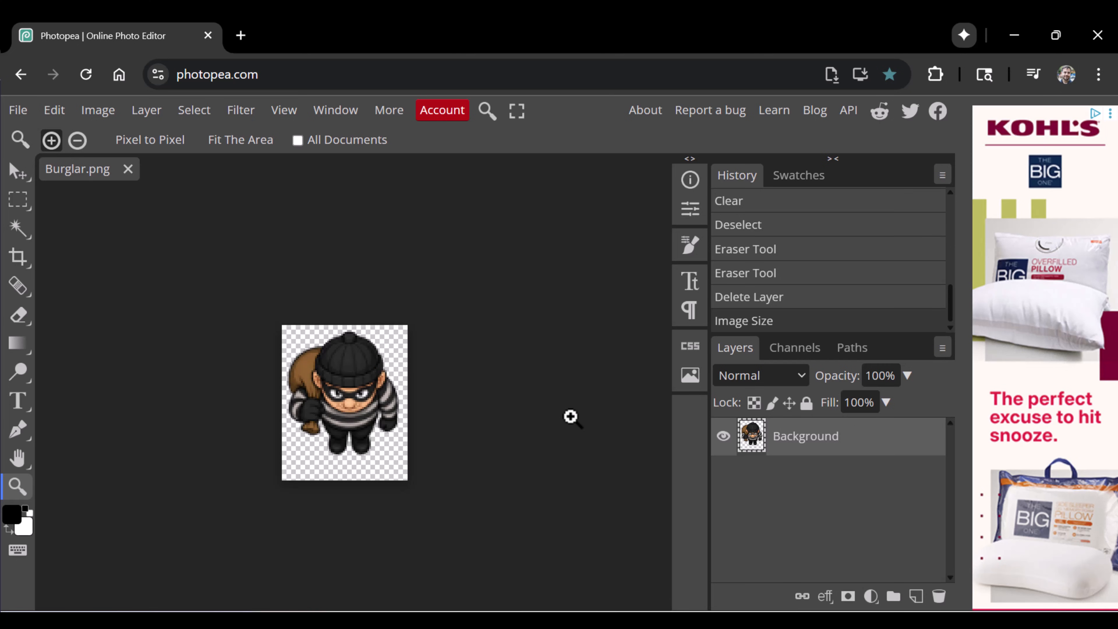
key(alt+Tab)
scroll(533, 330, up, 10)
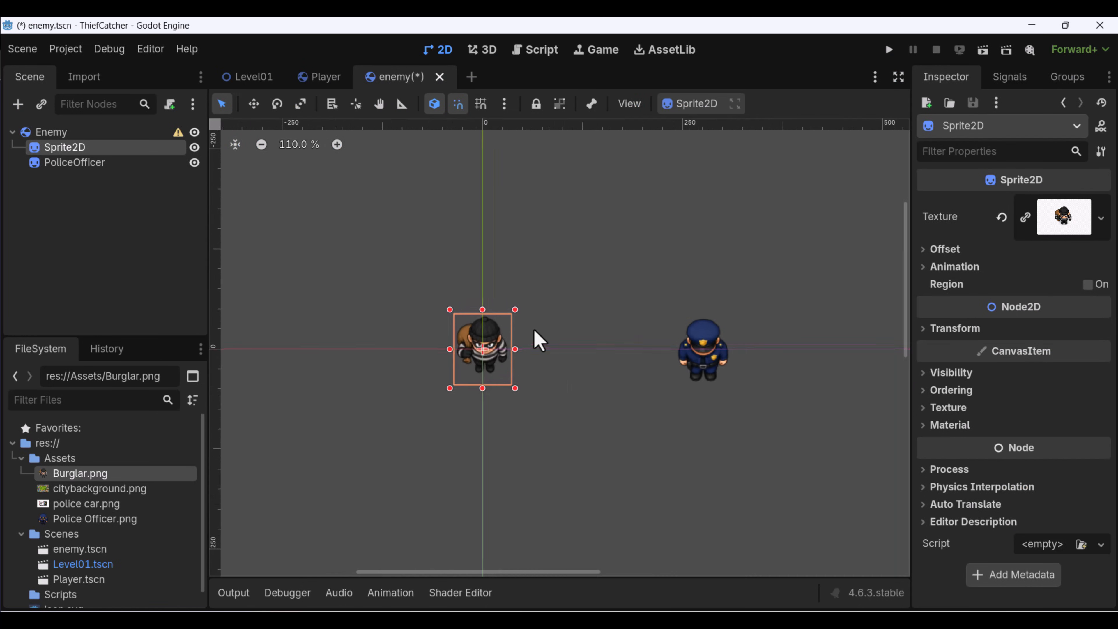
Move the burglar sprite beside the police officer for a size comparison and reset its position to the origin.
middle_drag(527, 398, 454, 381)
drag(390, 363, 667, 381)
scroll(646, 377, down, 6)
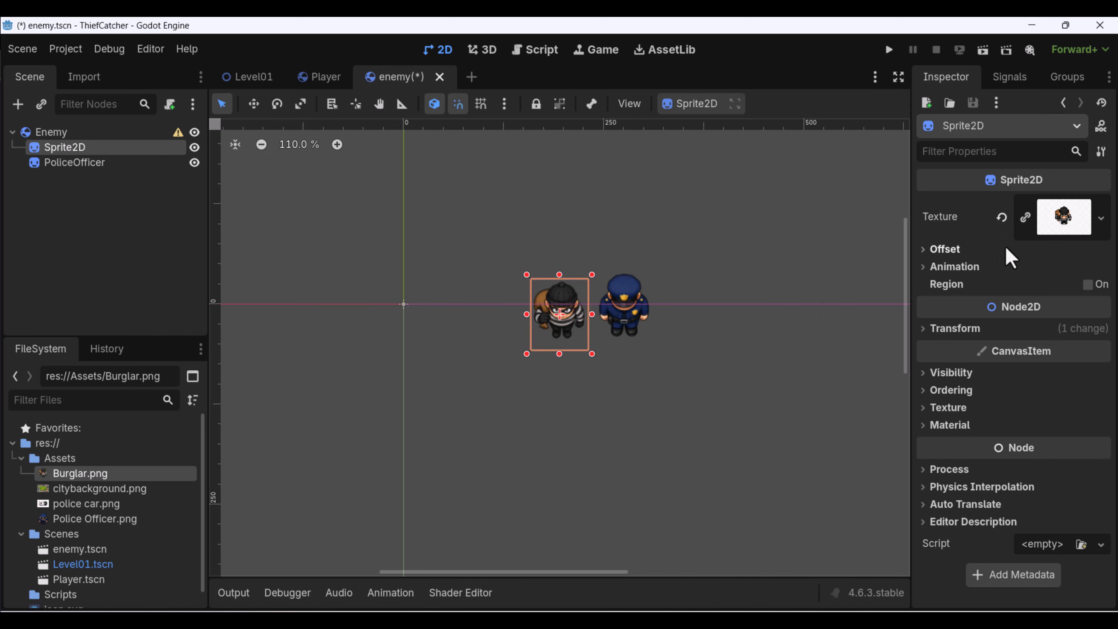
click(929, 330)
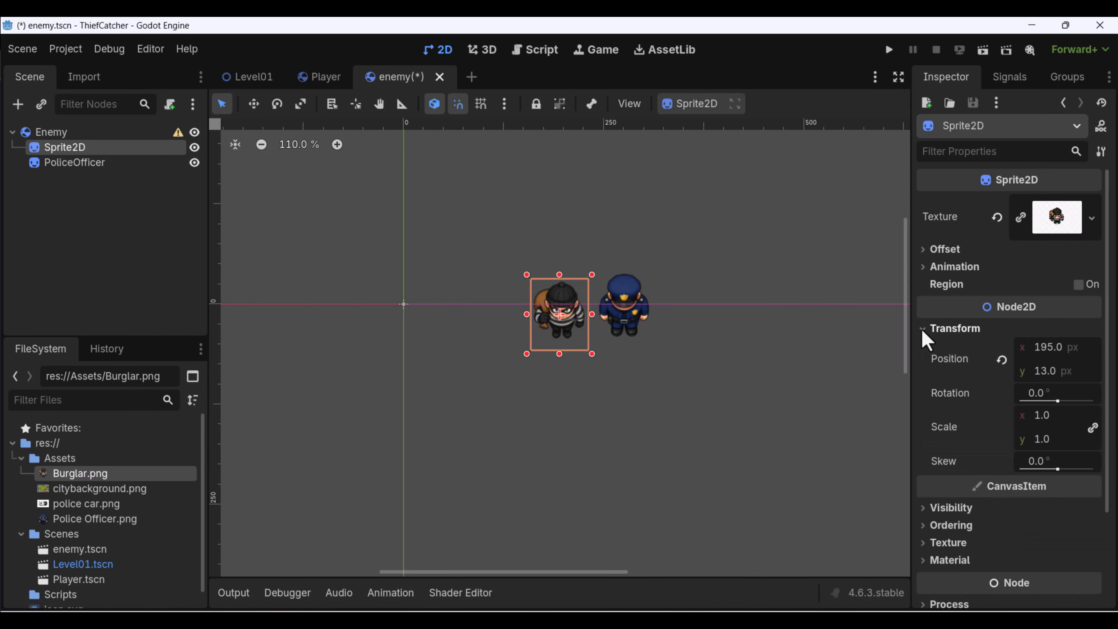
click(1002, 360)
Delete the PoliceOfficer node from the Enemy scene, leaving the burglar's Sprite2D selected.
click(87, 164)
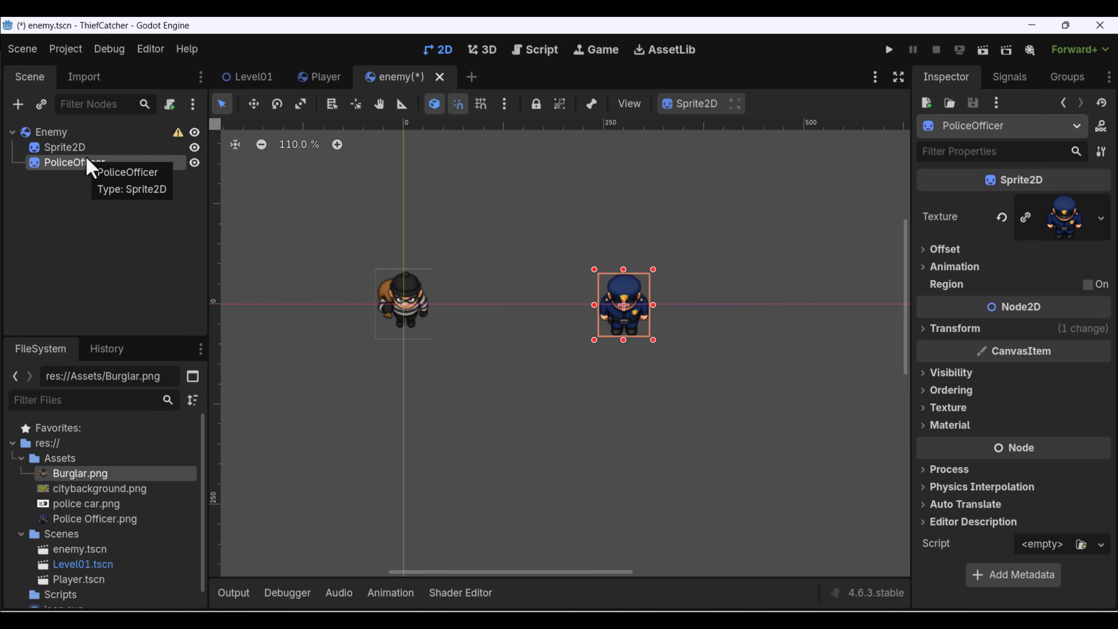
key(Delete)
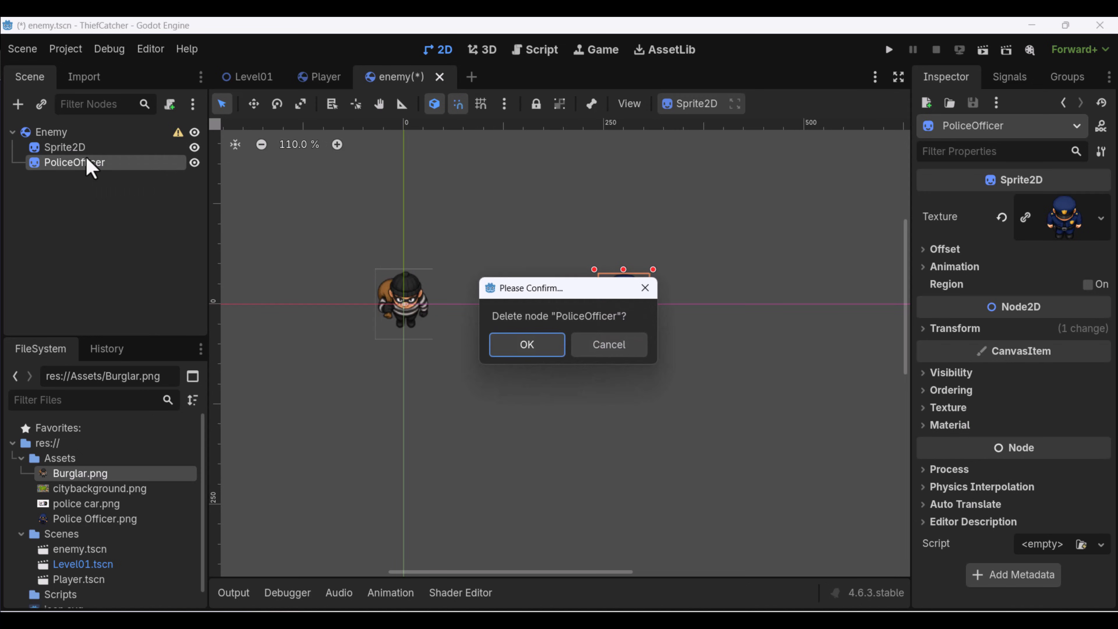
click(522, 350)
click(53, 149)
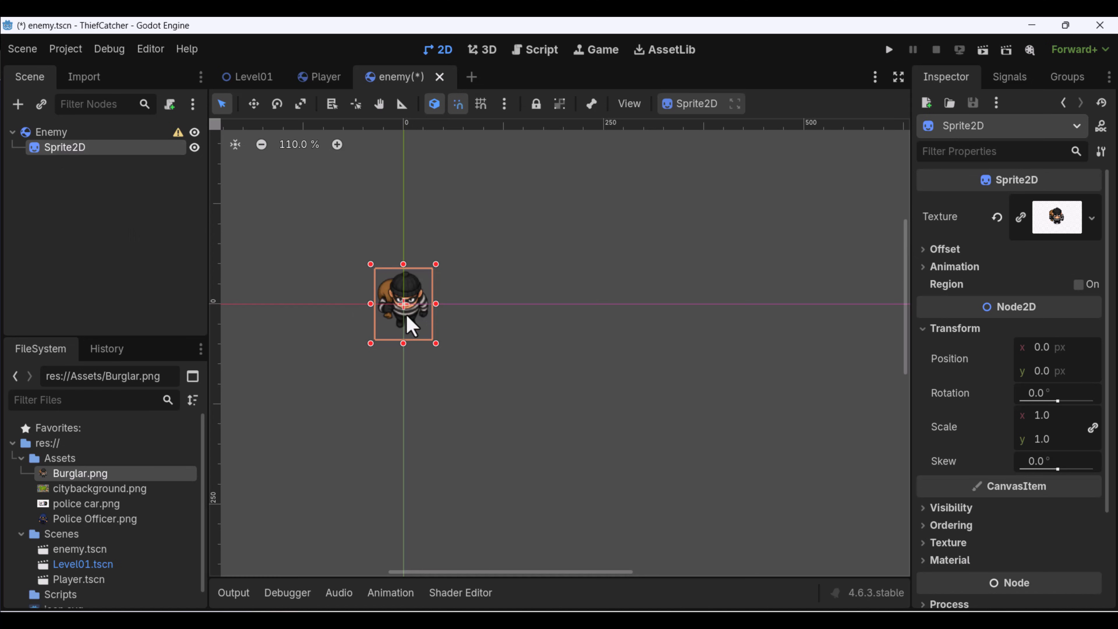
scroll(412, 326, up, 7)
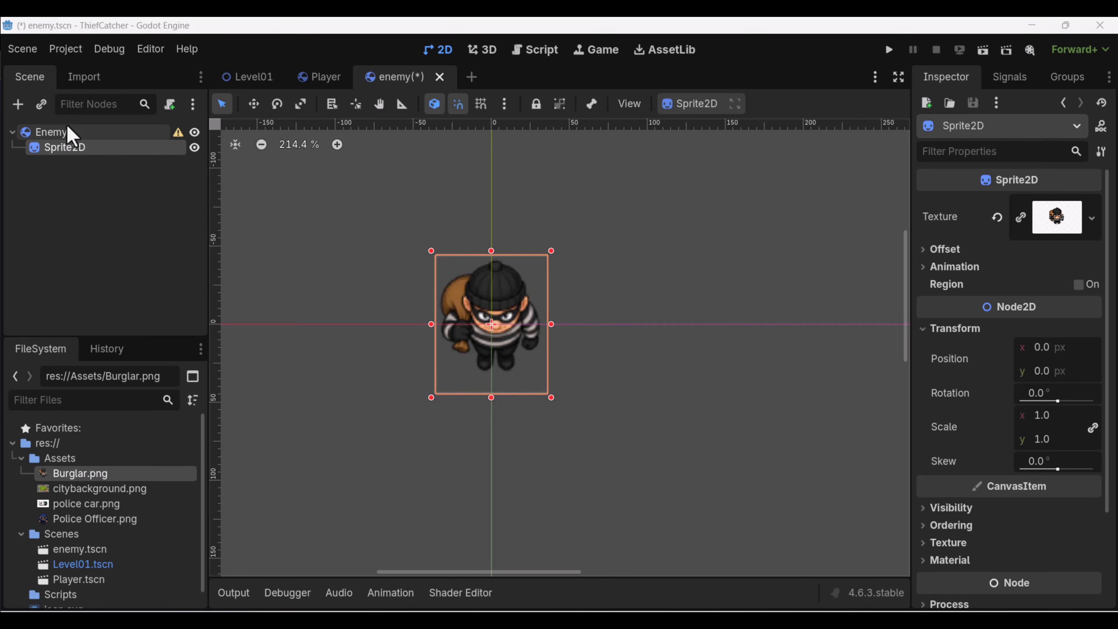
Add a CollisionShape2D node as a child of the Enemy root node.
click(67, 134)
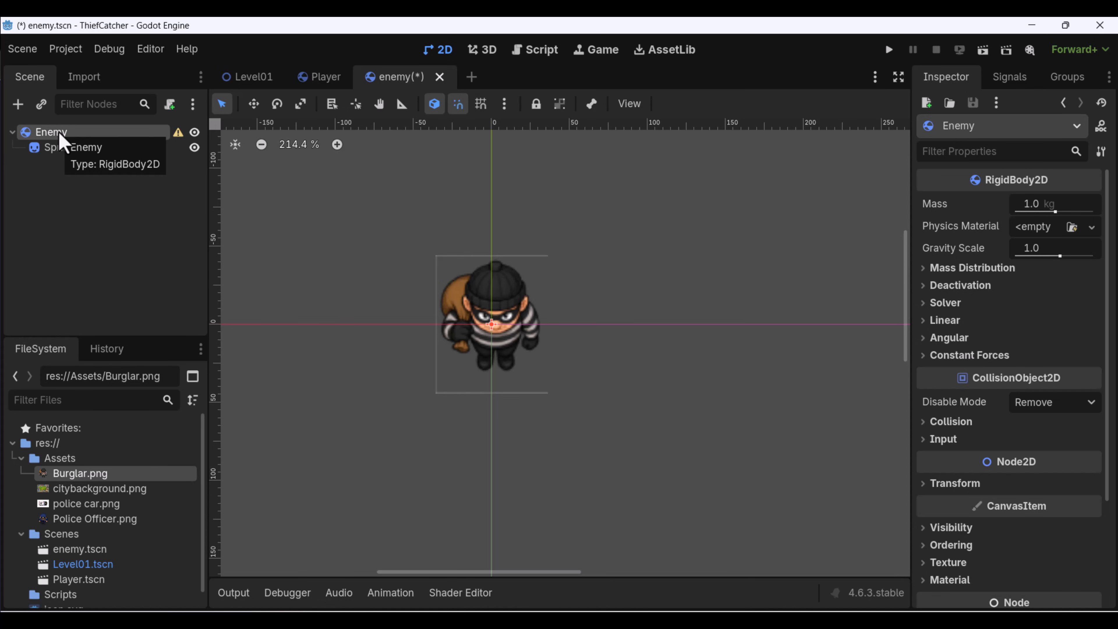
right_click(62, 140)
click(125, 147)
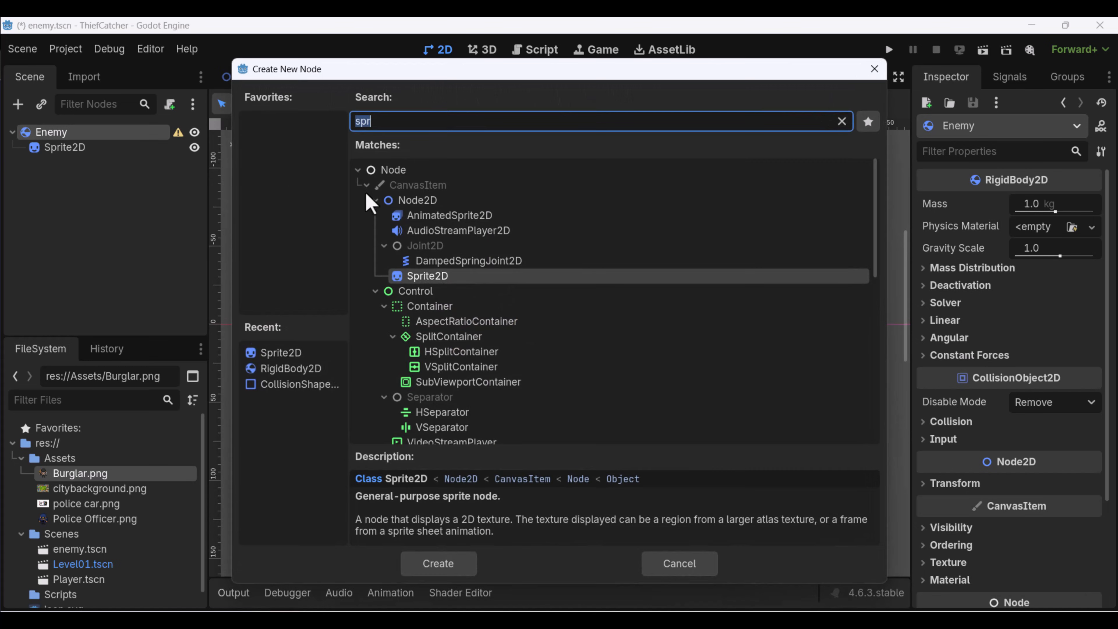
text(coll)
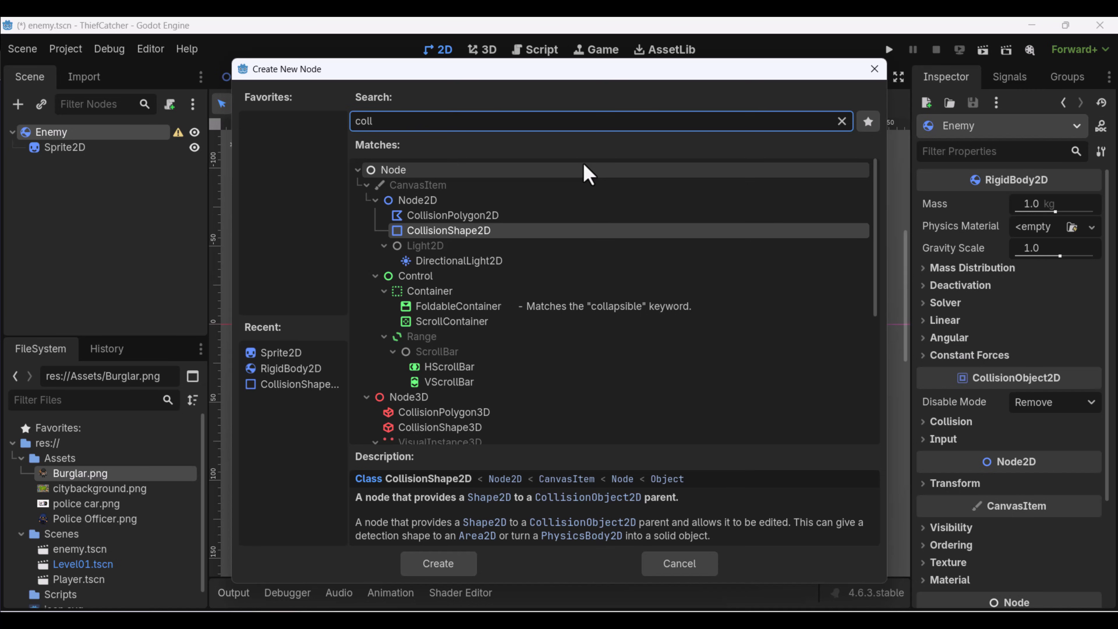
click(555, 230)
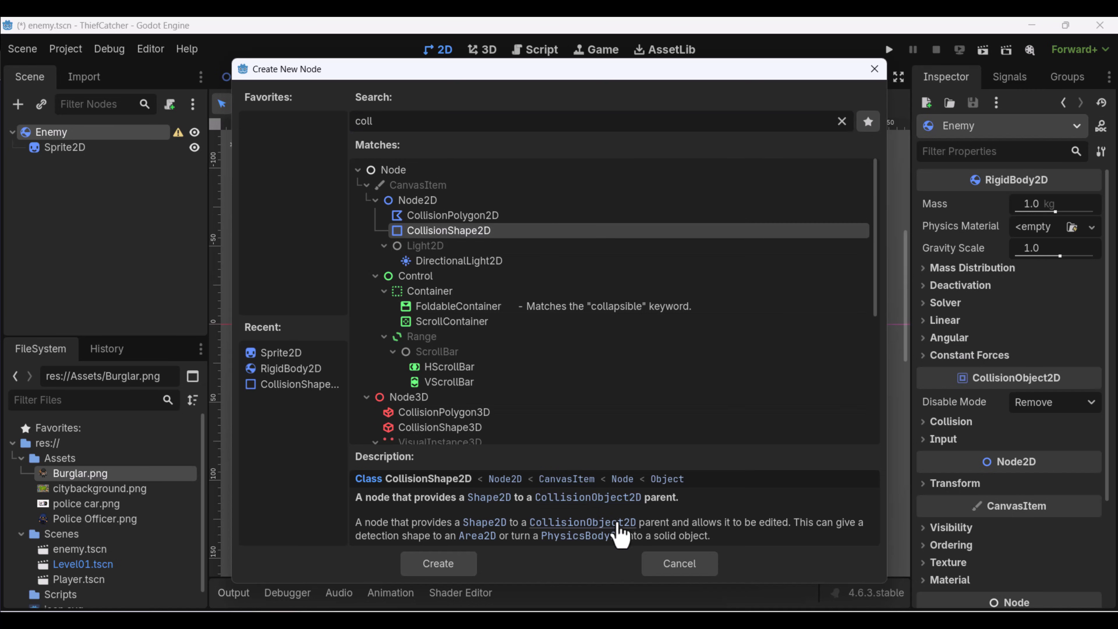
click(463, 565)
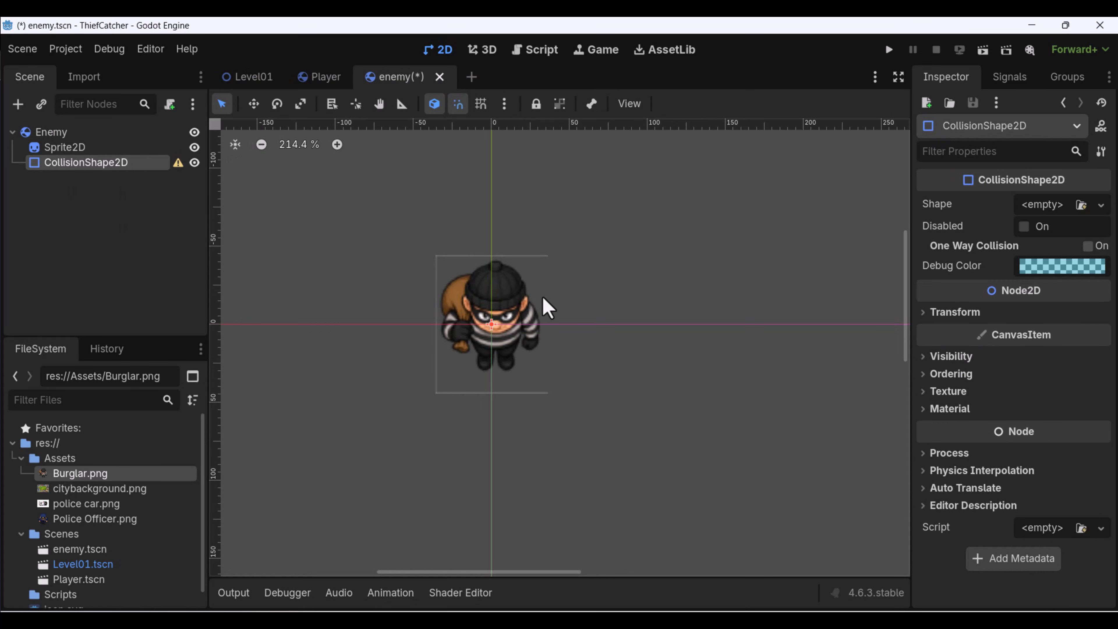
Assign a new capsule shape to the Enemy's CollisionShape2D.
scroll(462, 357, up, 5)
scroll(502, 337, down, 15)
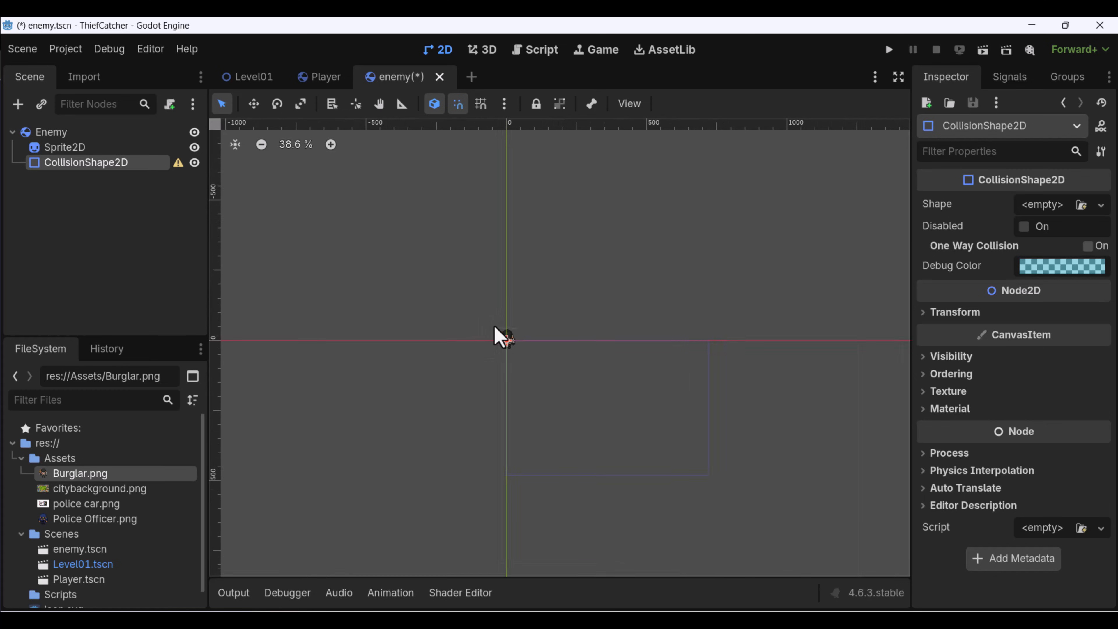
scroll(501, 337, up, 17)
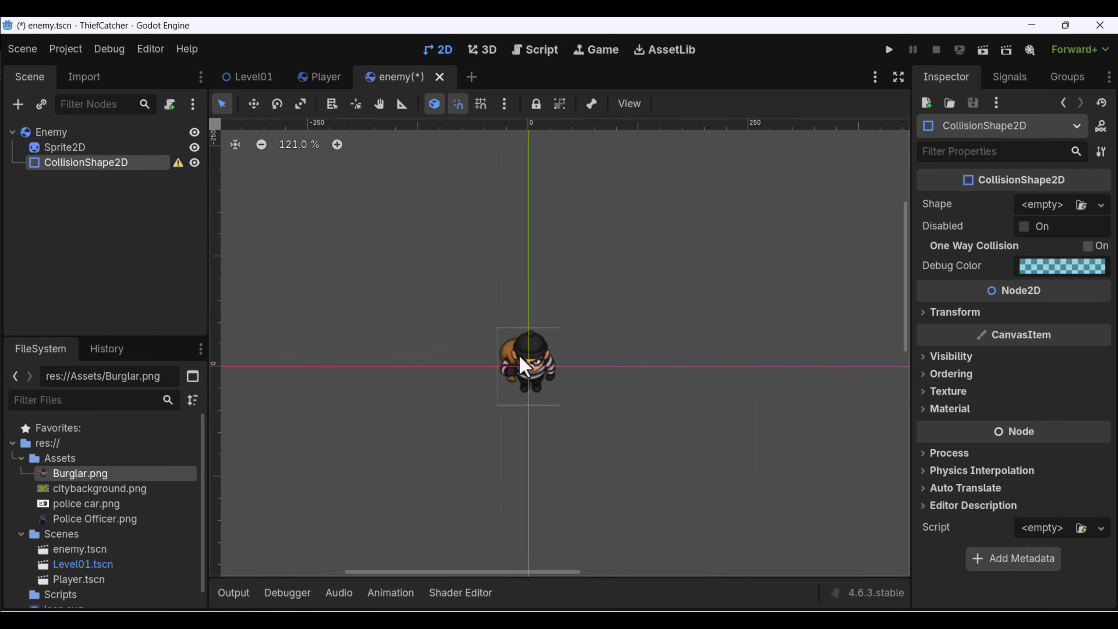
click(1056, 206)
click(1021, 327)
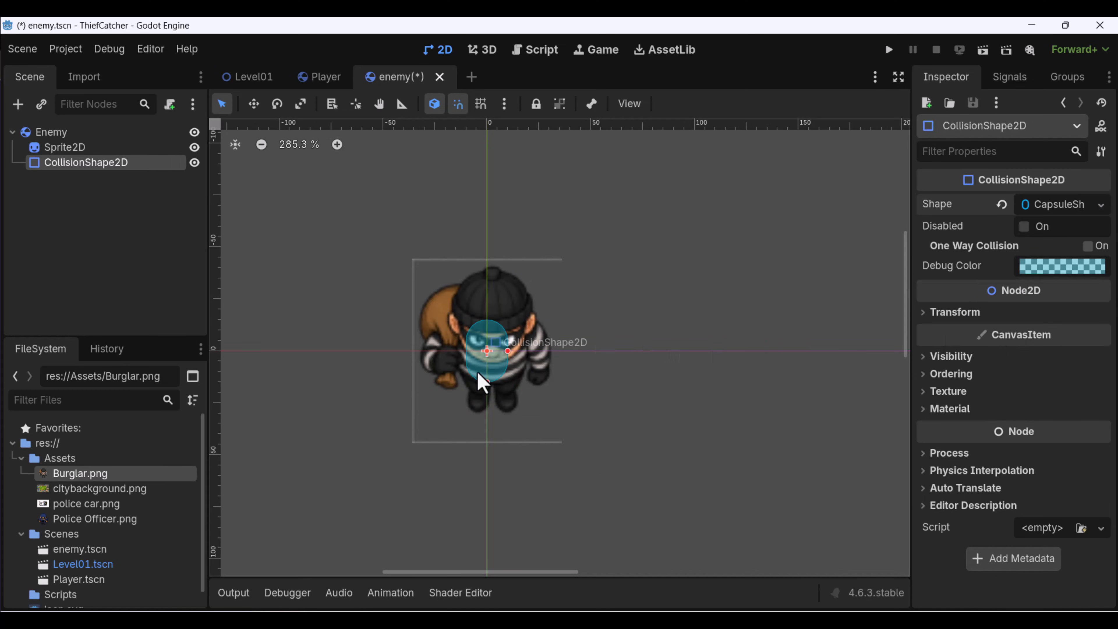
Resize the capsule so it covers the burglar from hat to feet and save the enemy scene.
drag(508, 352, 554, 370)
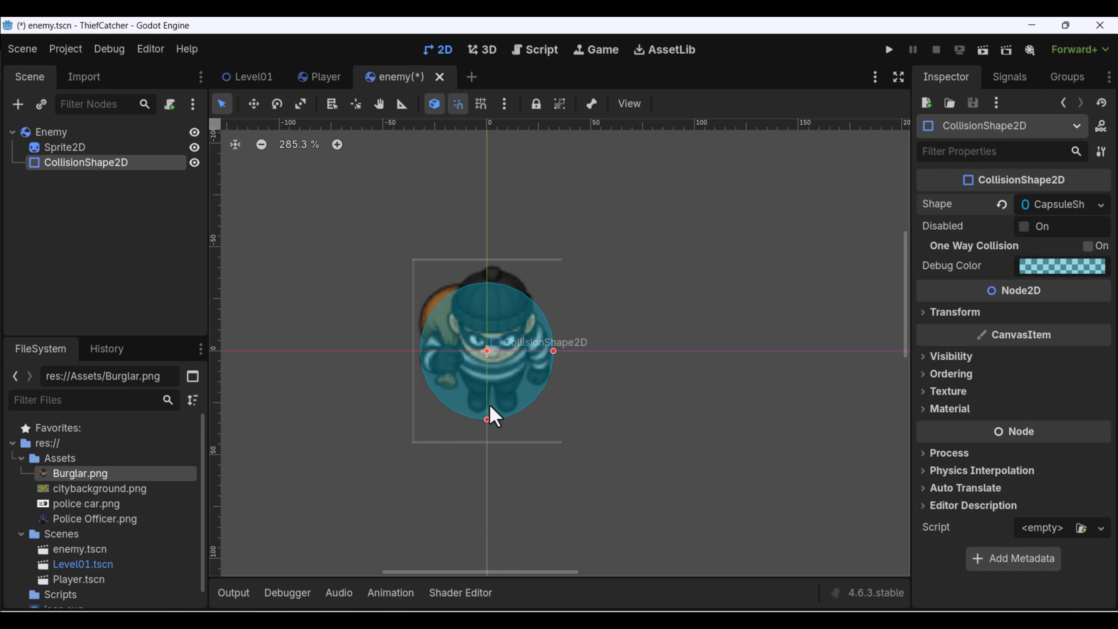
mouse_move(491, 298)
mouse_down()
mouse_move(492, 270)
mouse_move(492, 282)
mouse_up()
drag(487, 408, 489, 420)
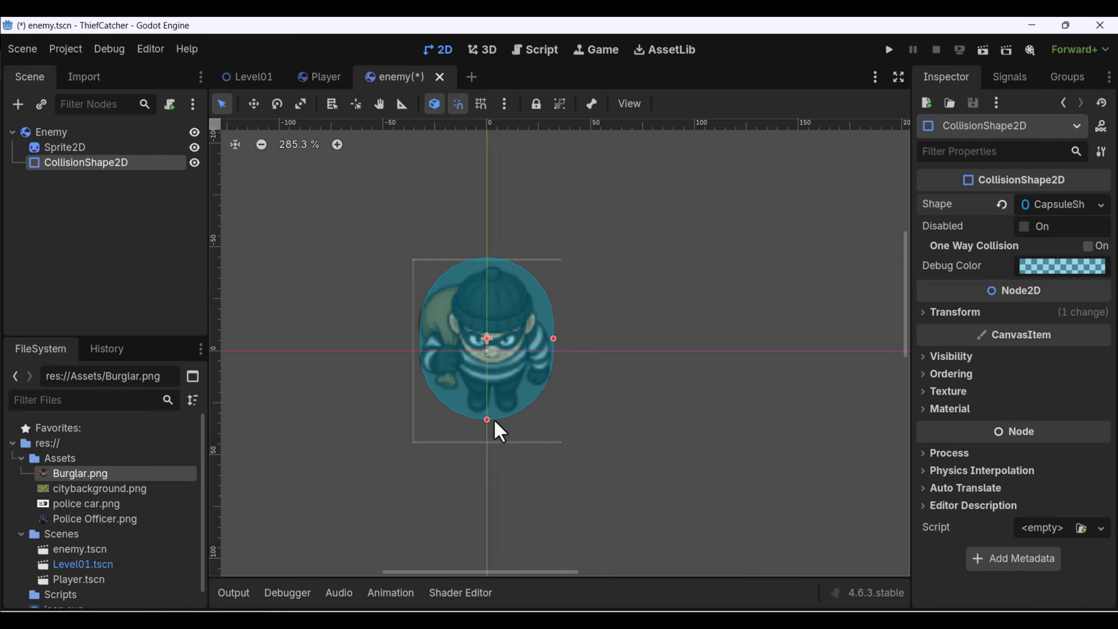
click(631, 283)
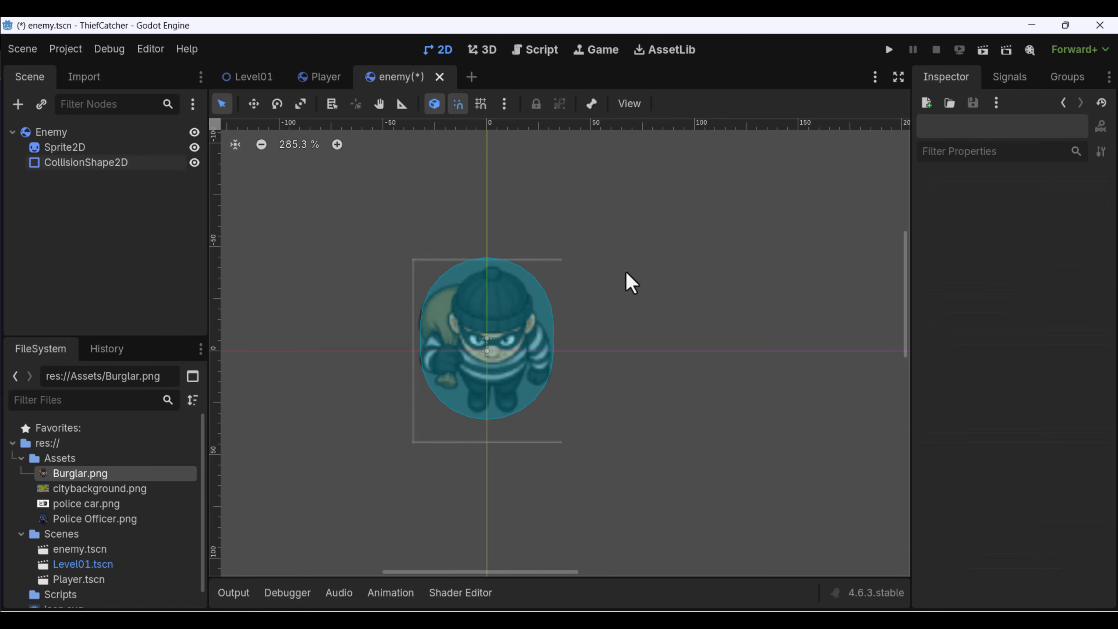
key(ctrl+s)
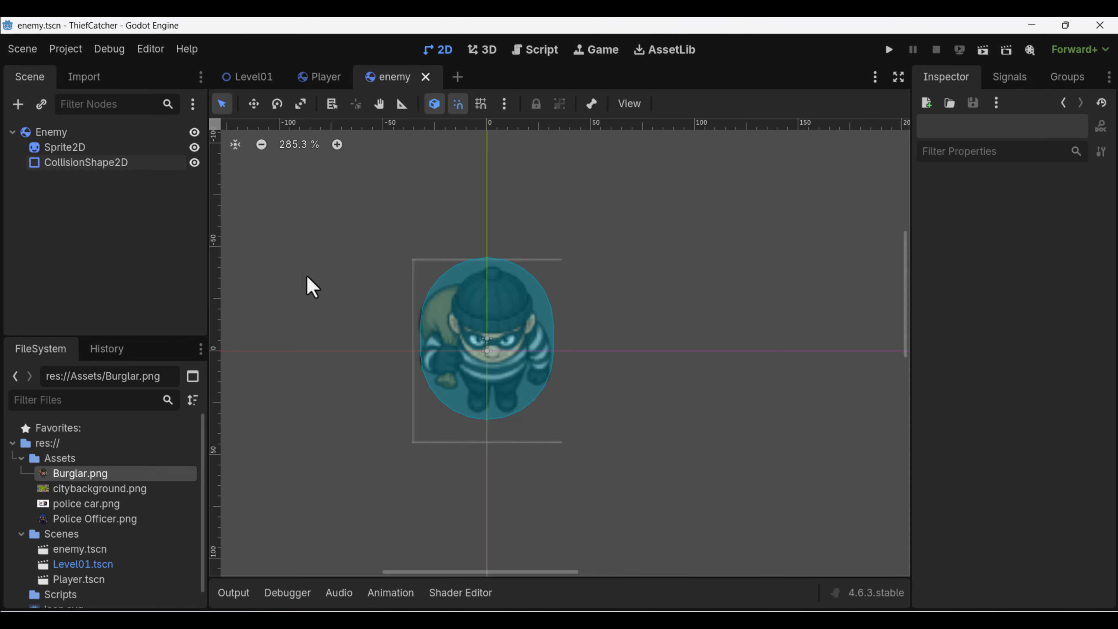
Open the Level01 scene with the city map centred in view.
middle_drag(589, 319, 635, 306)
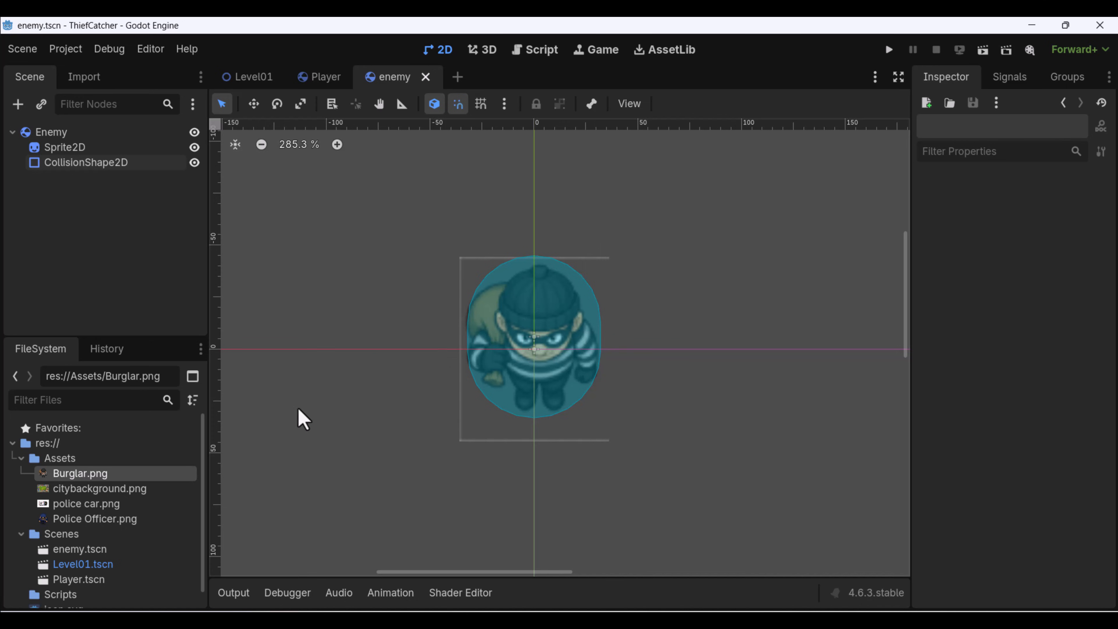
scroll(95, 502, down, 1)
double_click(92, 548)
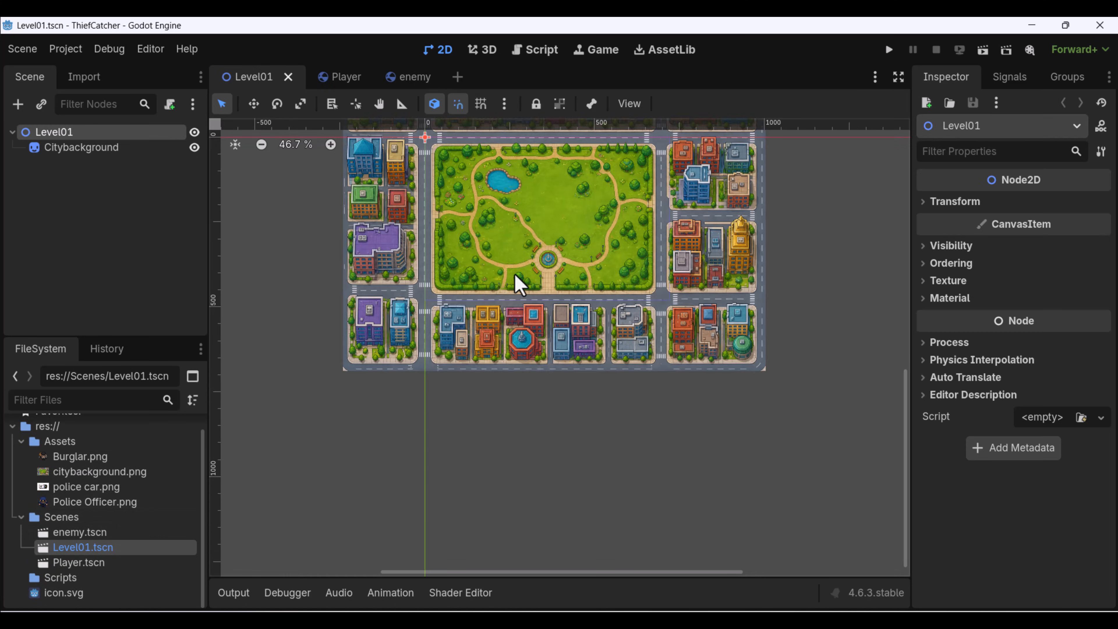
middle_drag(576, 239, 568, 335)
scroll(520, 283, up, 3)
middle_drag(470, 266, 473, 314)
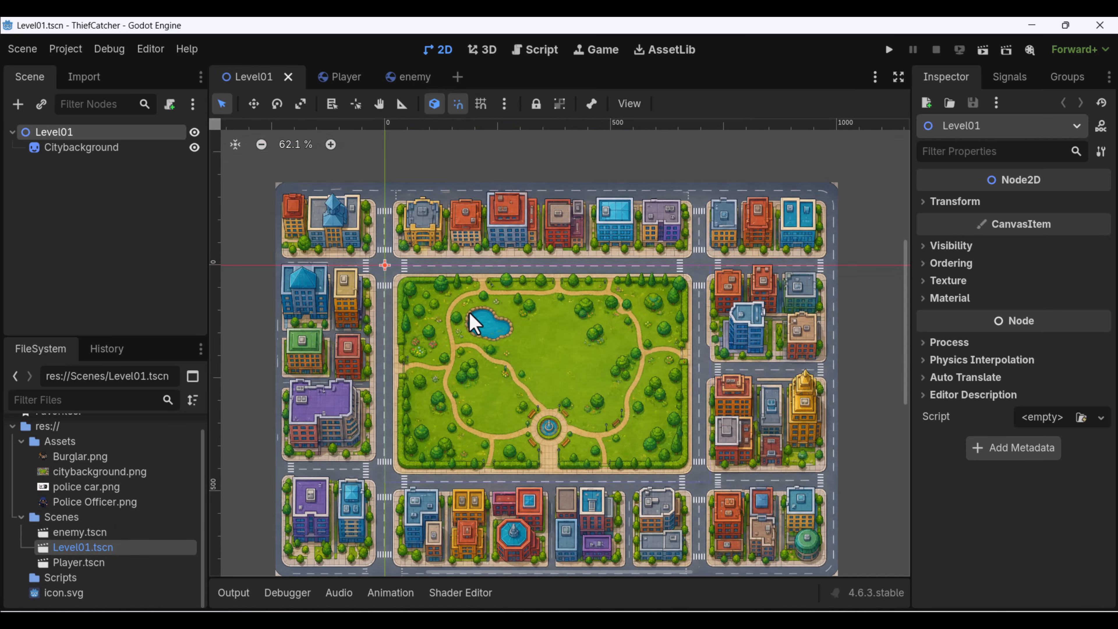
scroll(499, 351, up, 4)
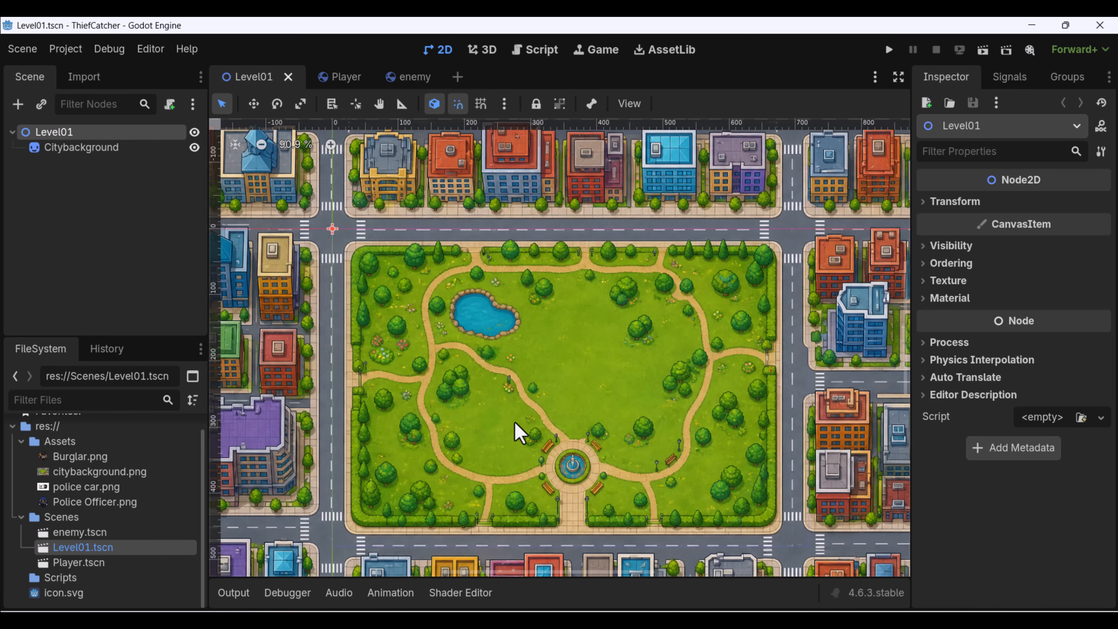
Instantiate enemy.tscn as a child scene of Level01.
click(41, 104)
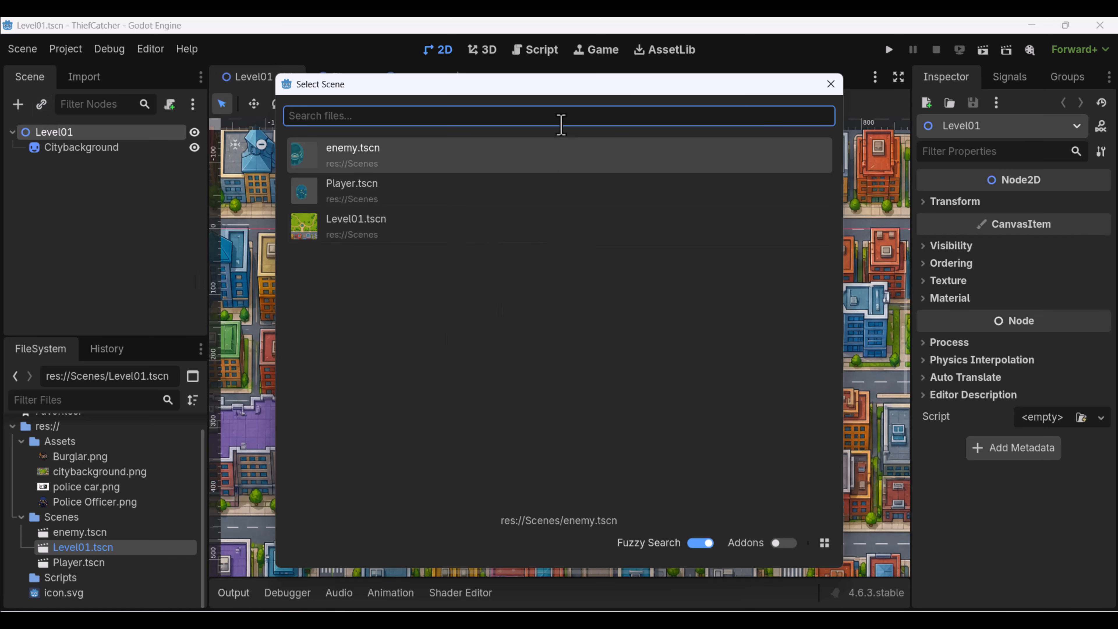
double_click(406, 155)
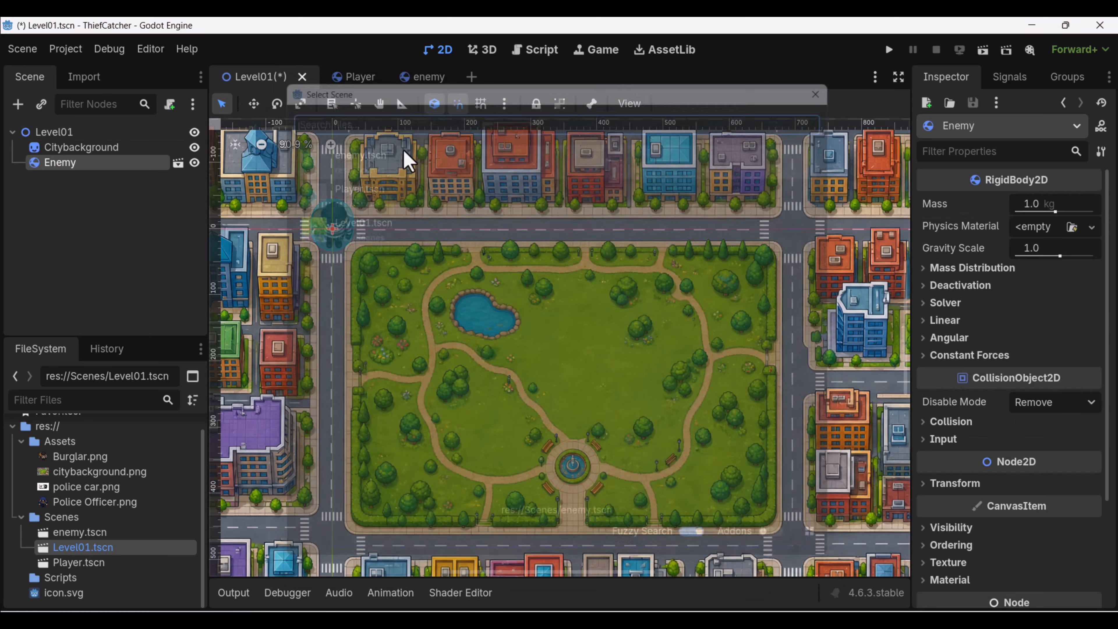
scroll(332, 227, up, 5)
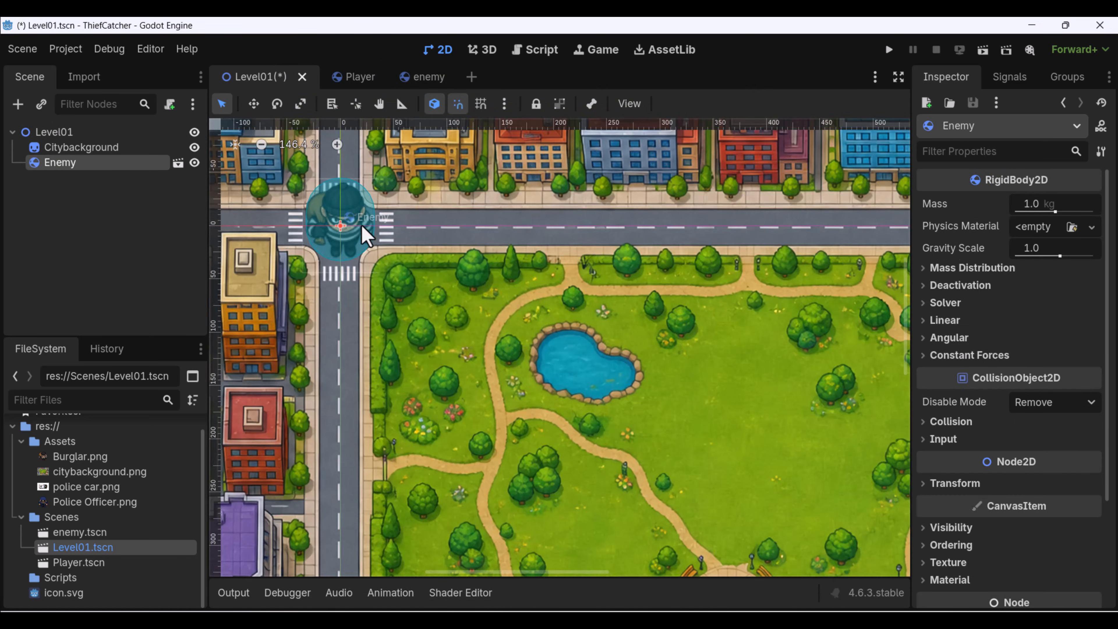
Move the Enemy from the street crossing into the park, just west of the pond.
drag(362, 229, 485, 333)
middle_drag(726, 385, 525, 283)
scroll(524, 283, down, 6)
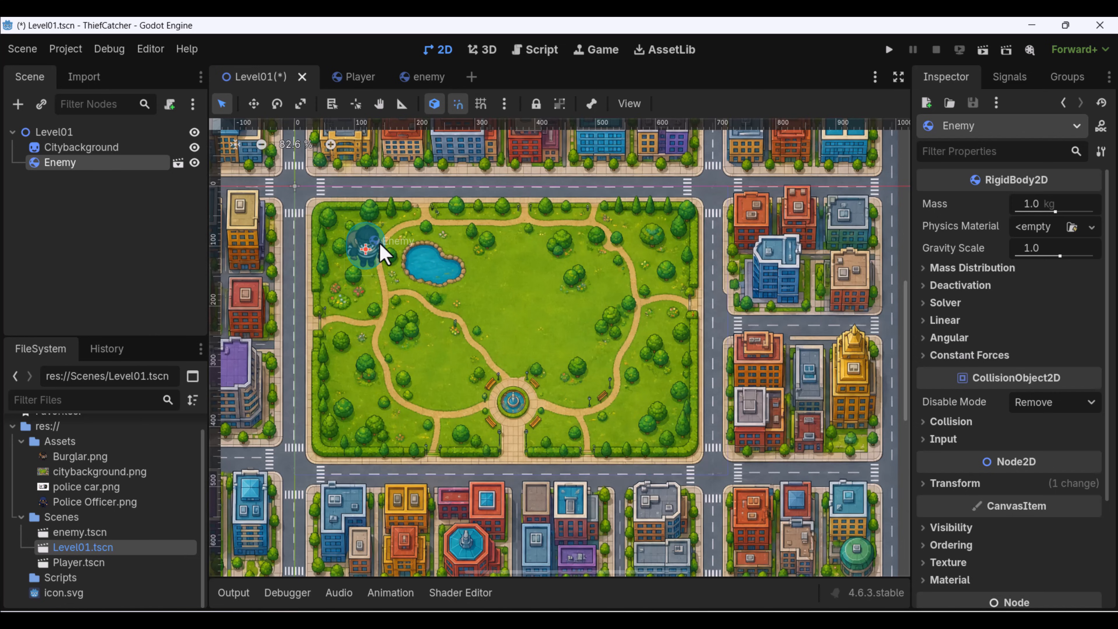
middle_drag(378, 243, 441, 272)
scroll(473, 301, up, 5)
scroll(398, 260, down, 3)
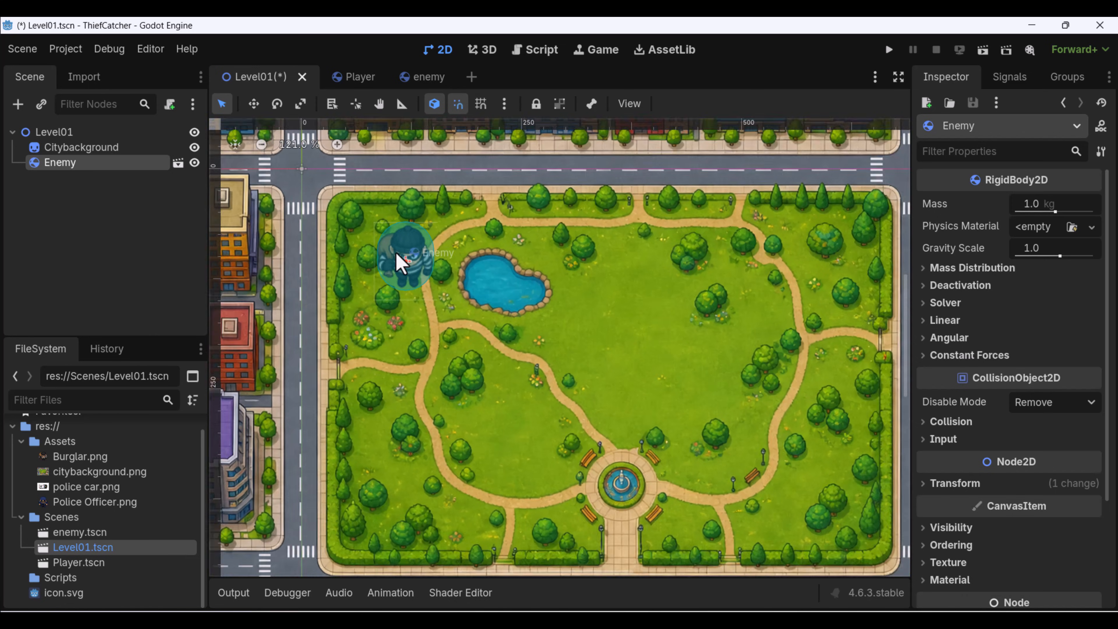
middle_drag(525, 382, 493, 337)
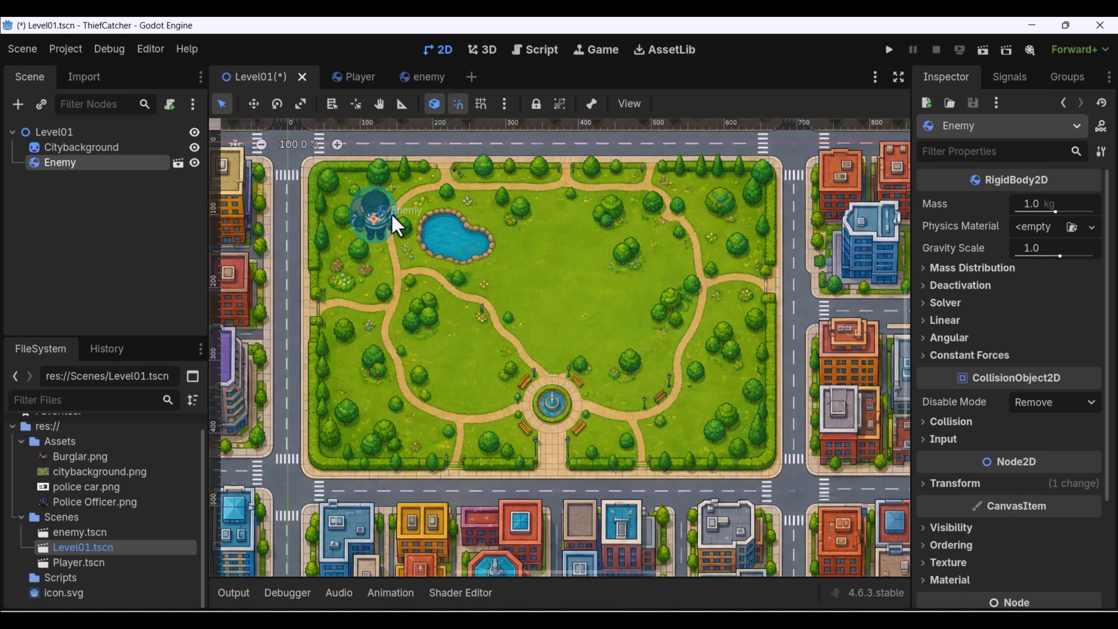
Enlarge the Citybackground sprite by pulling its lower-right corner outward in several stages to suit the Enemy's size.
scroll(459, 280, down, 3)
click(568, 304)
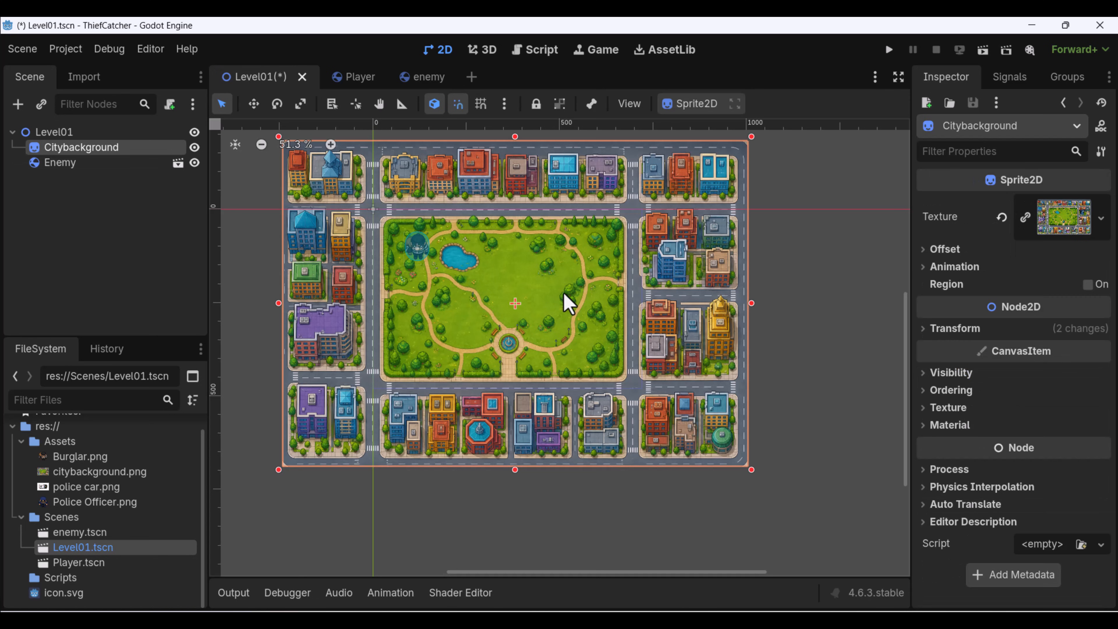
drag(751, 469, 939, 608)
drag(849, 535, 771, 471)
scroll(829, 497, down, 4)
middle_drag(830, 496, 705, 308)
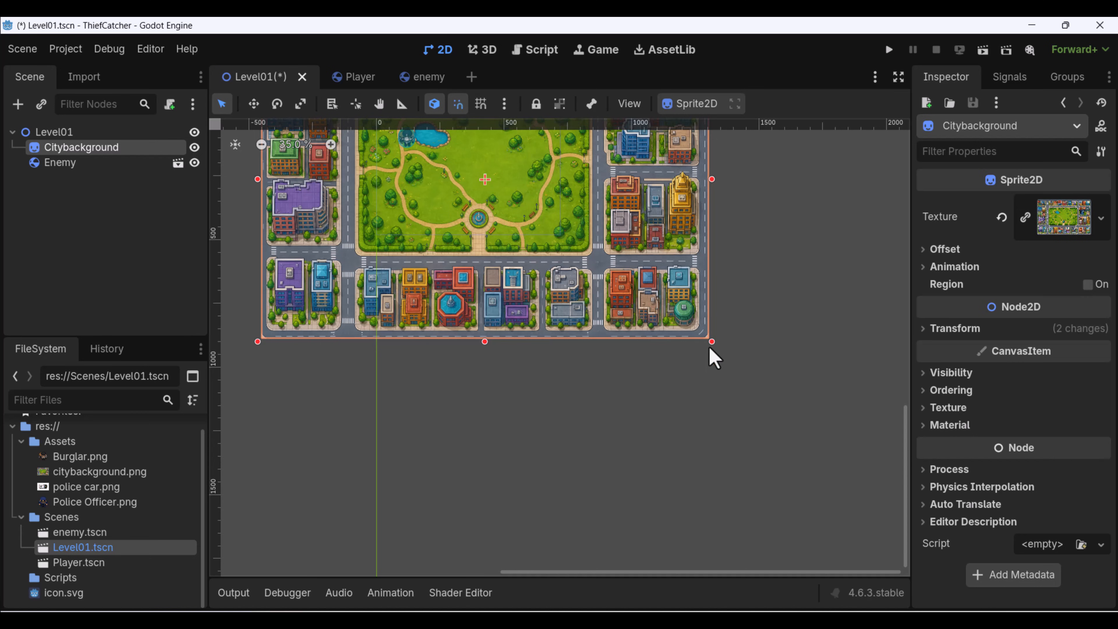
drag(710, 348, 831, 457)
mouse_move(748, 371)
mouse_down()
mouse_move(723, 367)
mouse_move(796, 380)
mouse_move(736, 353)
mouse_up()
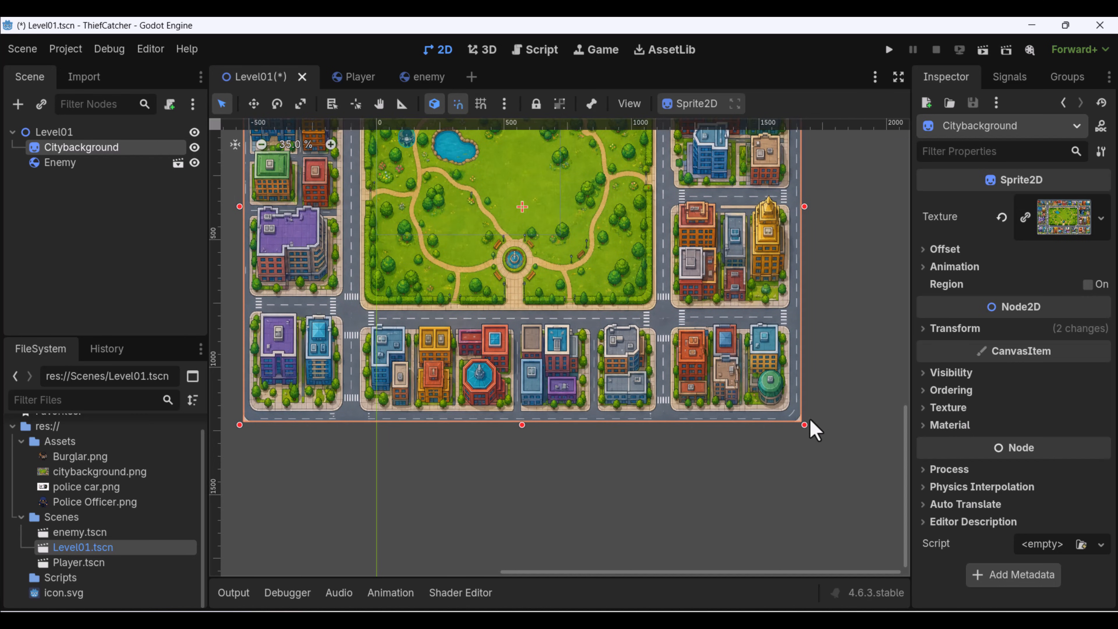
drag(806, 426, 887, 506)
drag(813, 457, 744, 405)
scroll(487, 290, up, 4)
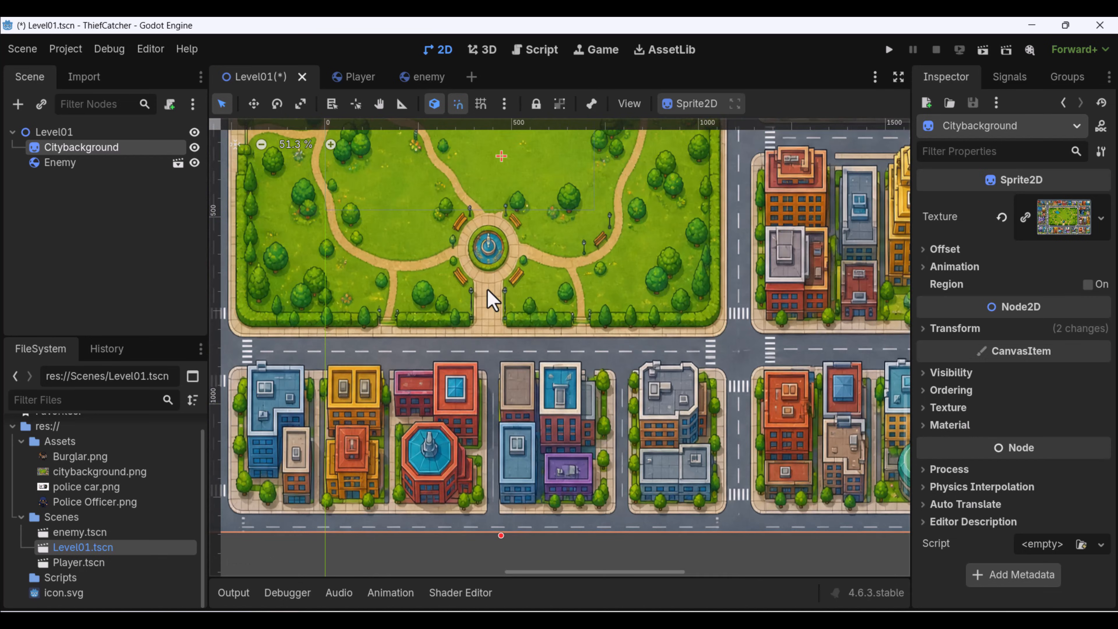
Check the Enemy's size against the enlarged park, test-run the project, and close the game window.
middle_drag(491, 300, 523, 463)
scroll(530, 458, down, 2)
scroll(523, 371, up, 9)
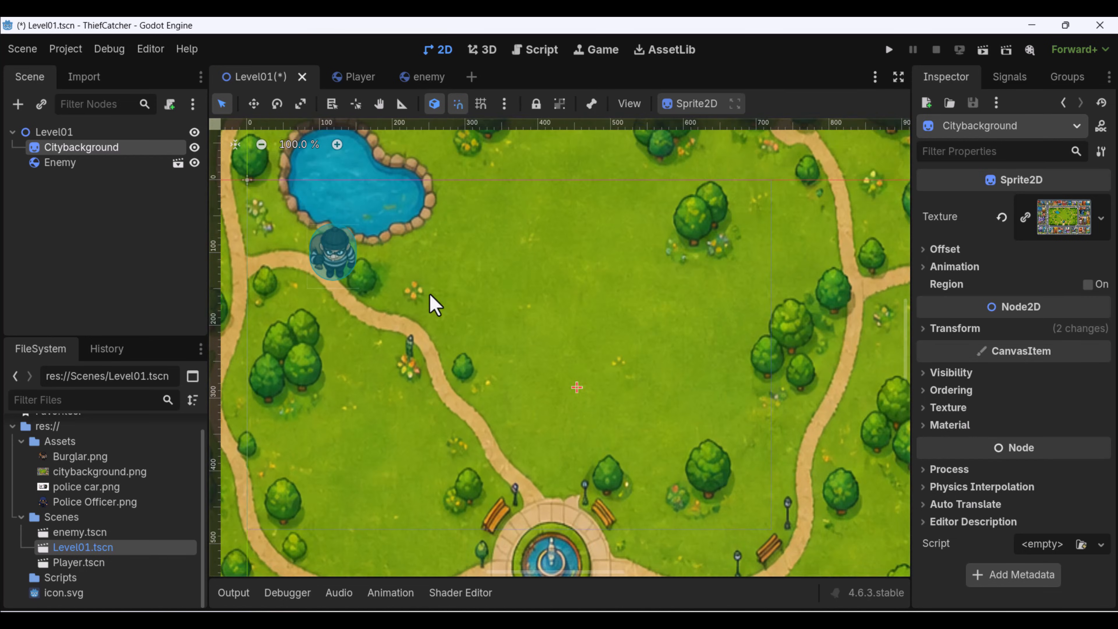
middle_drag(430, 294, 464, 290)
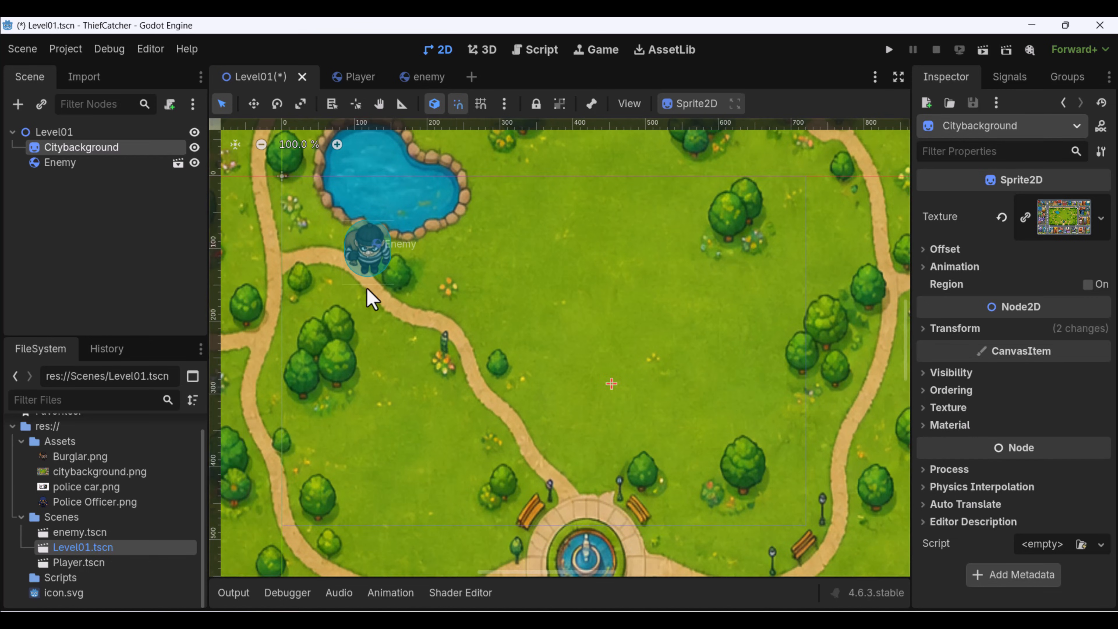
middle_drag(654, 277, 670, 263)
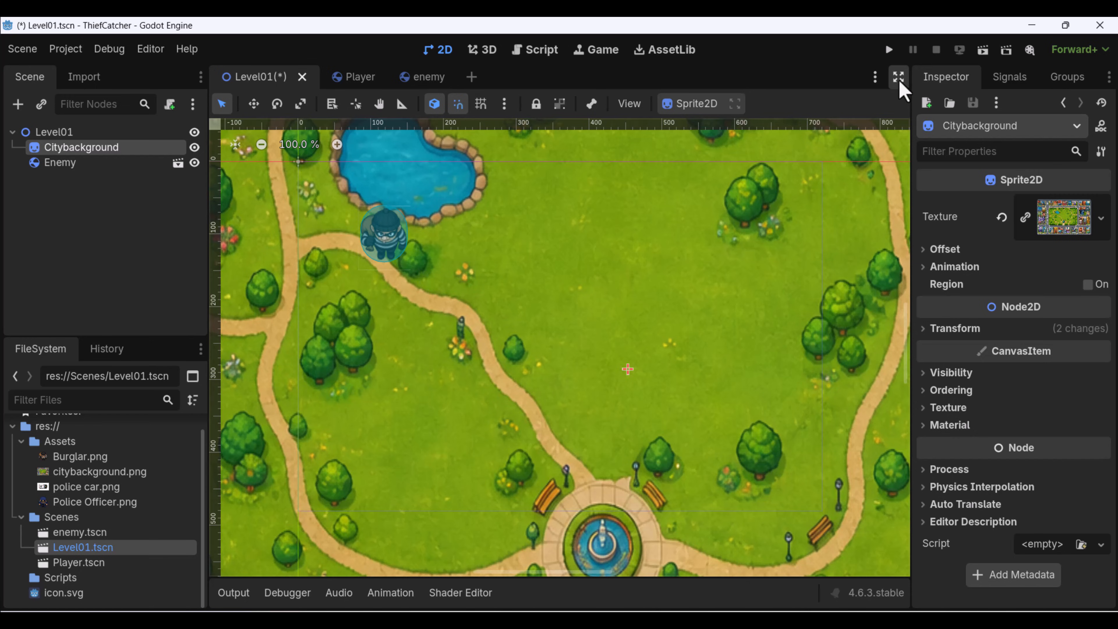
click(889, 49)
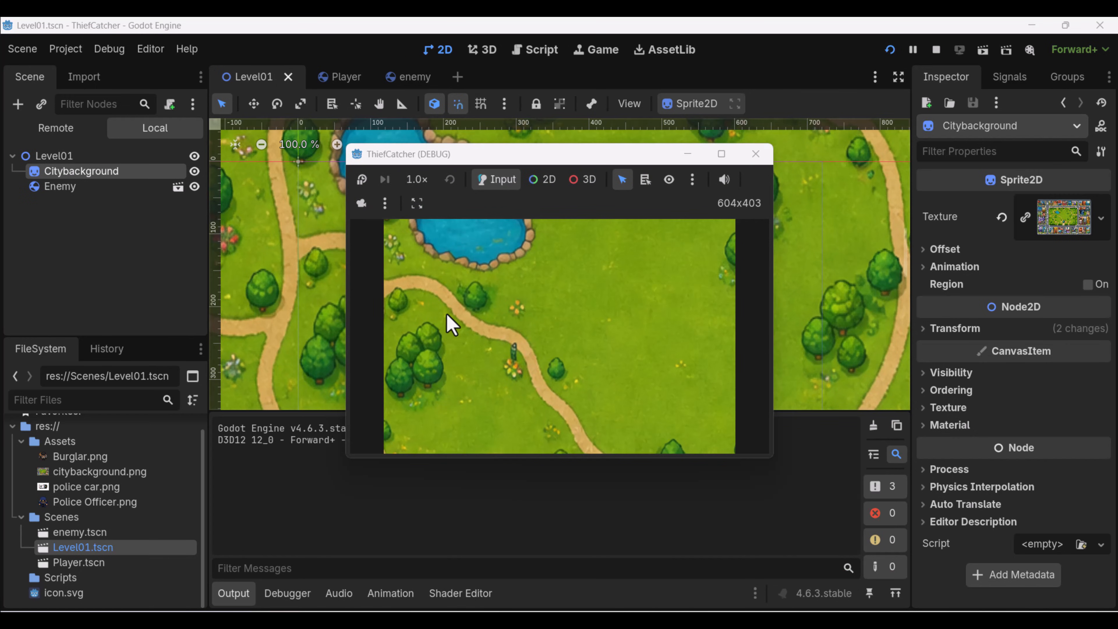
click(751, 161)
Test-run the project again and the current Level01 scene on its own, closing the game window each time.
scroll(438, 260, up, 7)
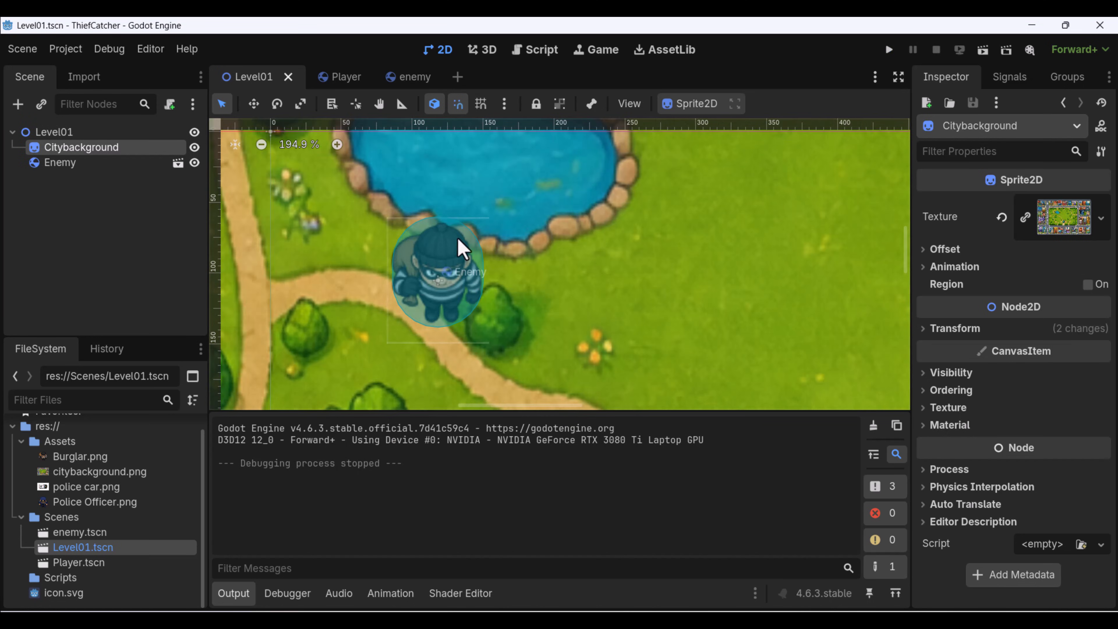
scroll(724, 242, down, 9)
click(889, 50)
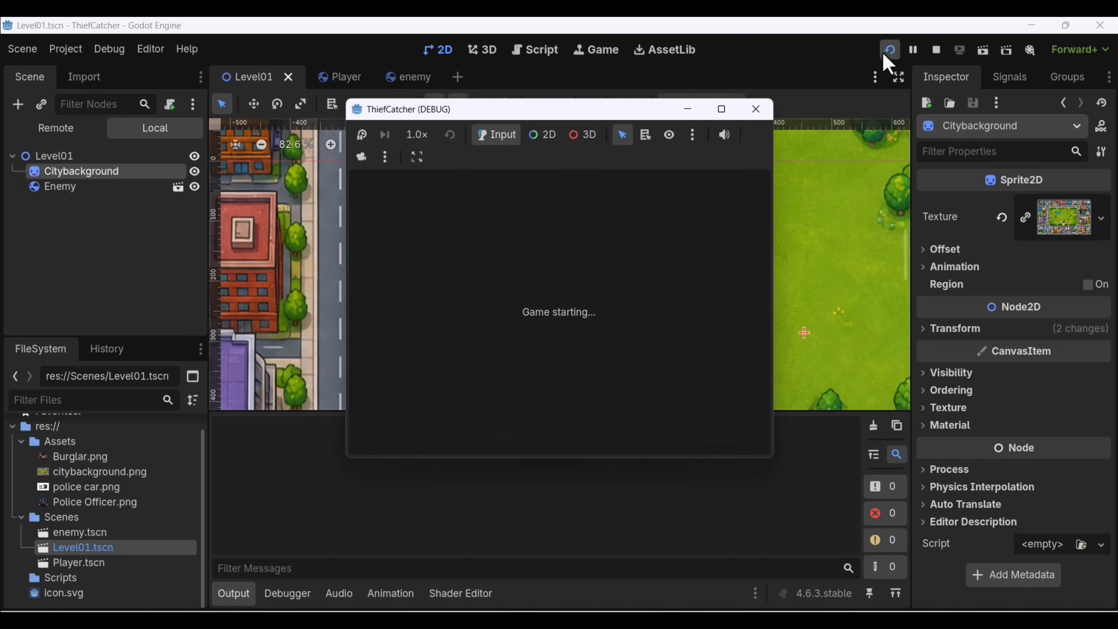
click(755, 109)
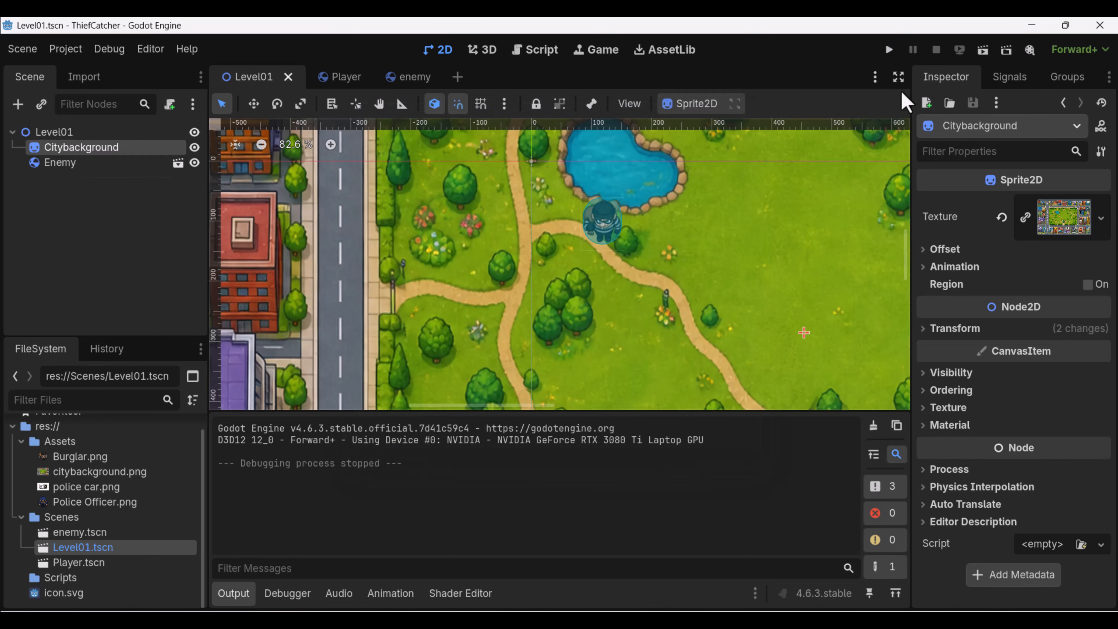
click(983, 50)
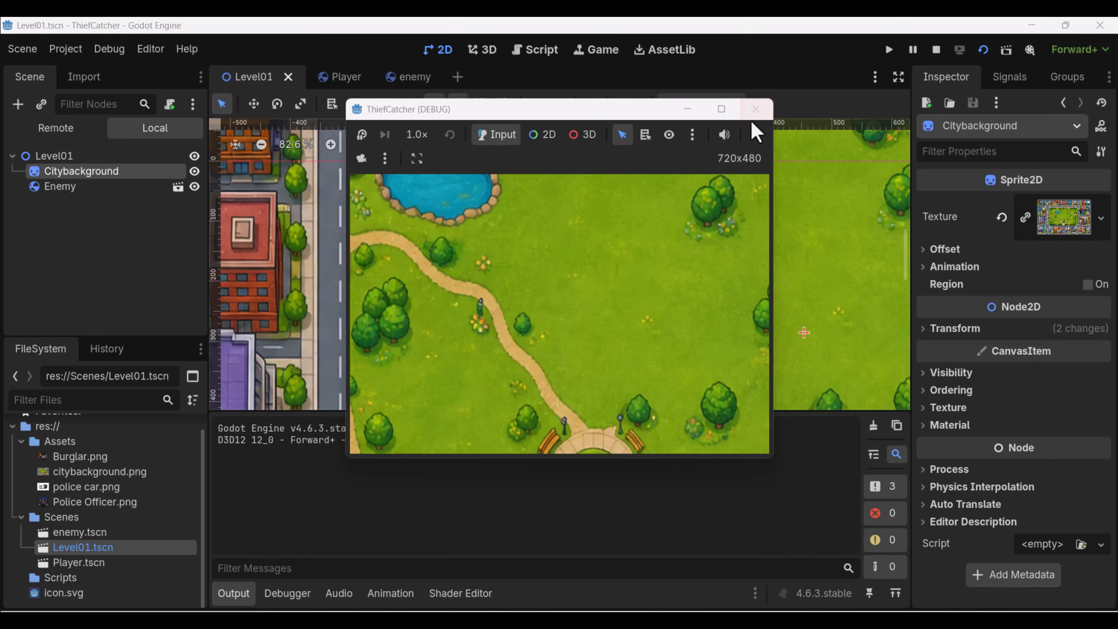
click(755, 111)
Duplicate the Enemy node in Level01 and move the copy onto the grass east of the pond, at about (384, 80).
middle_drag(632, 192, 589, 219)
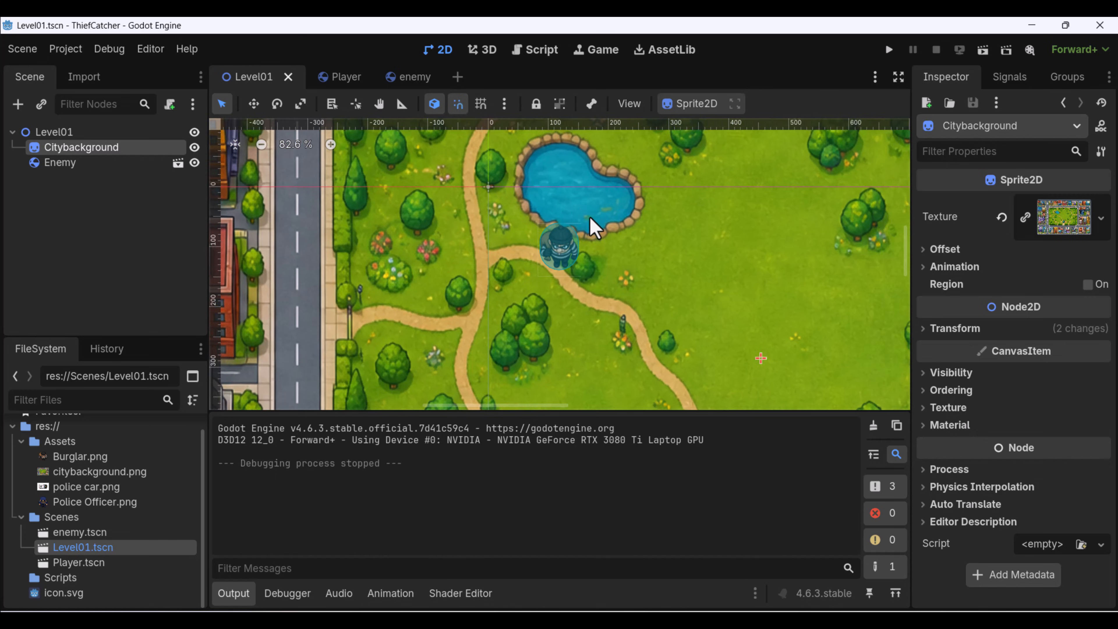
middle_drag(581, 259, 516, 253)
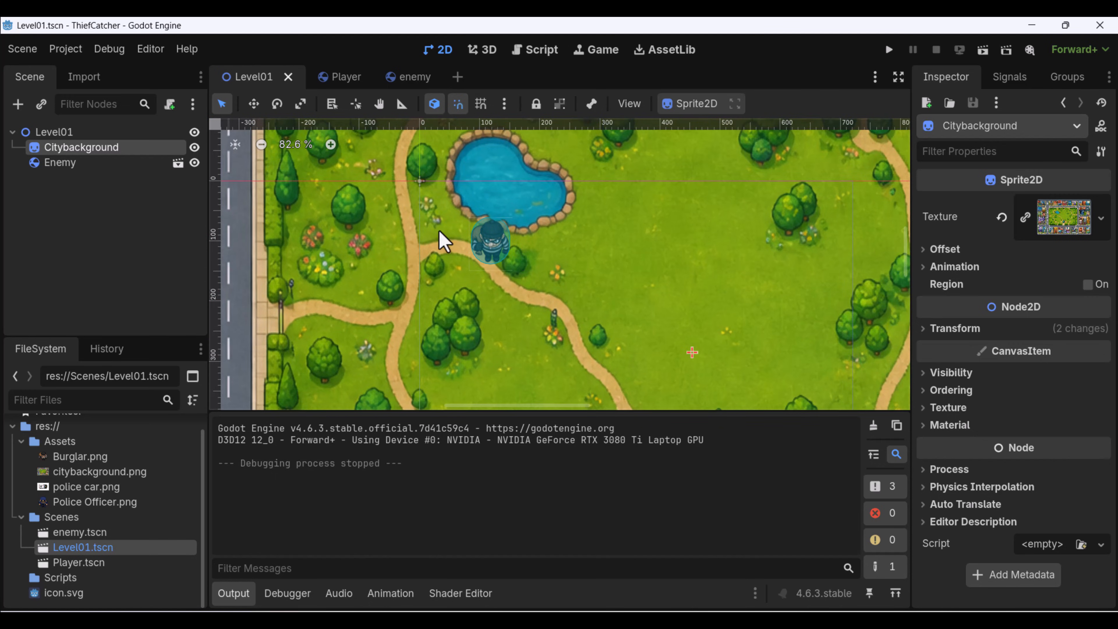
click(88, 164)
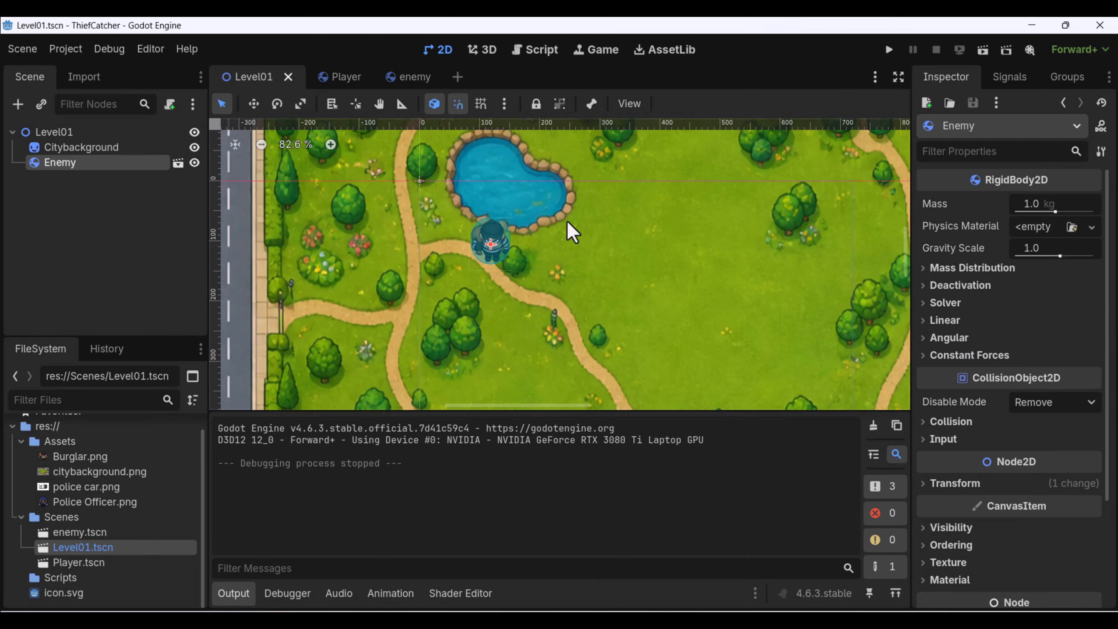
middle_drag(571, 232, 547, 234)
key(ctrl+d)
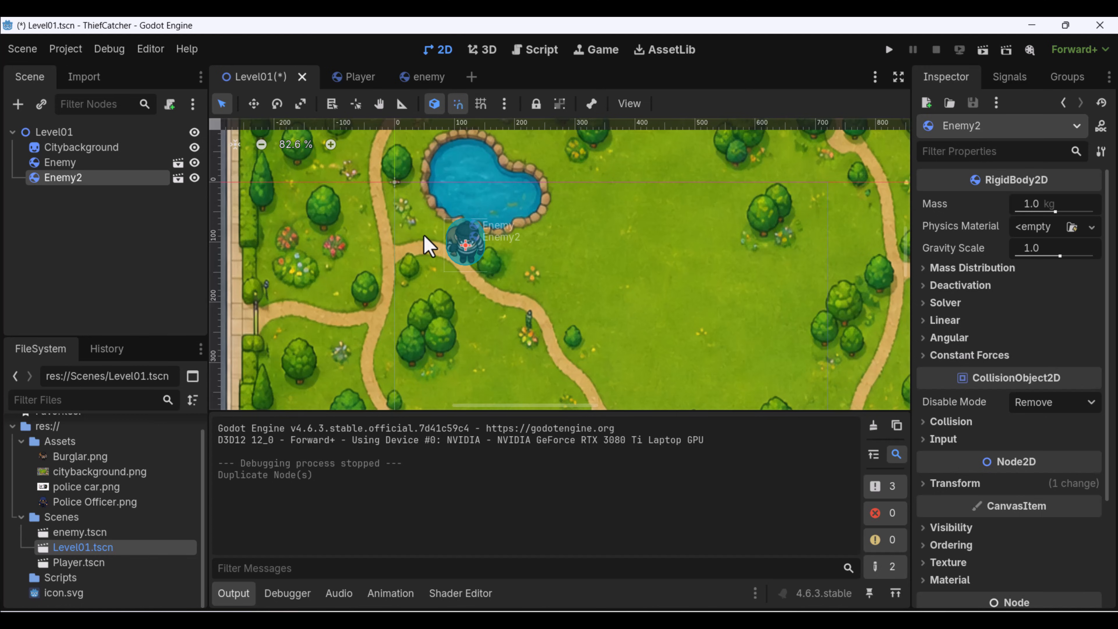
click(254, 105)
drag(465, 242, 631, 238)
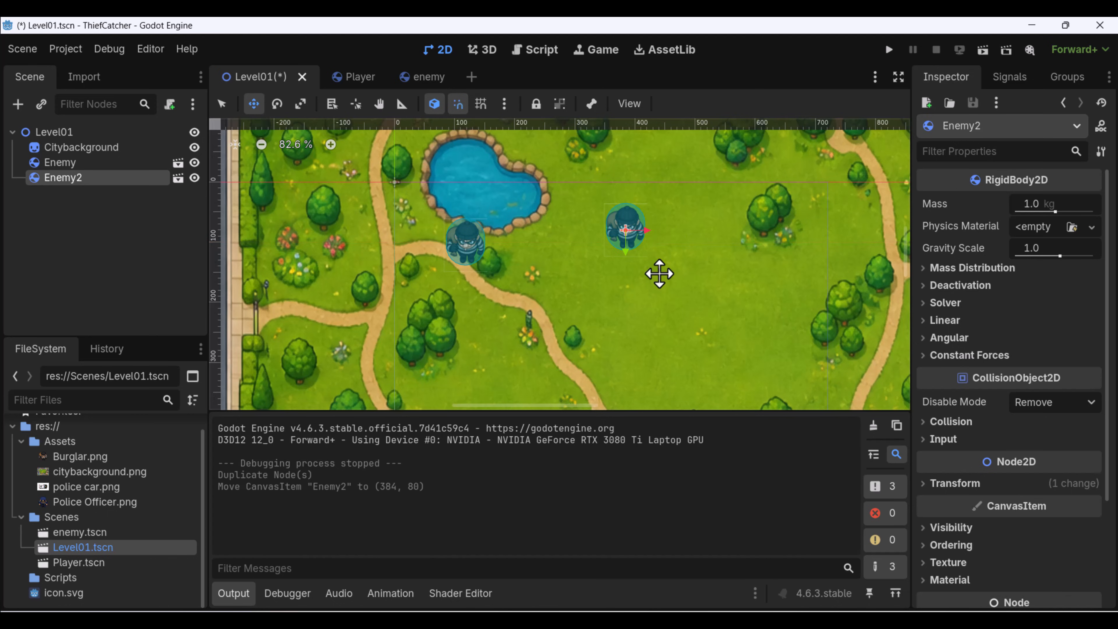
Duplicate Enemy2 and move the copy beside the path southeast of the pond, at about (258, 181).
middle_drag(656, 273, 622, 260)
key(ctrl+d)
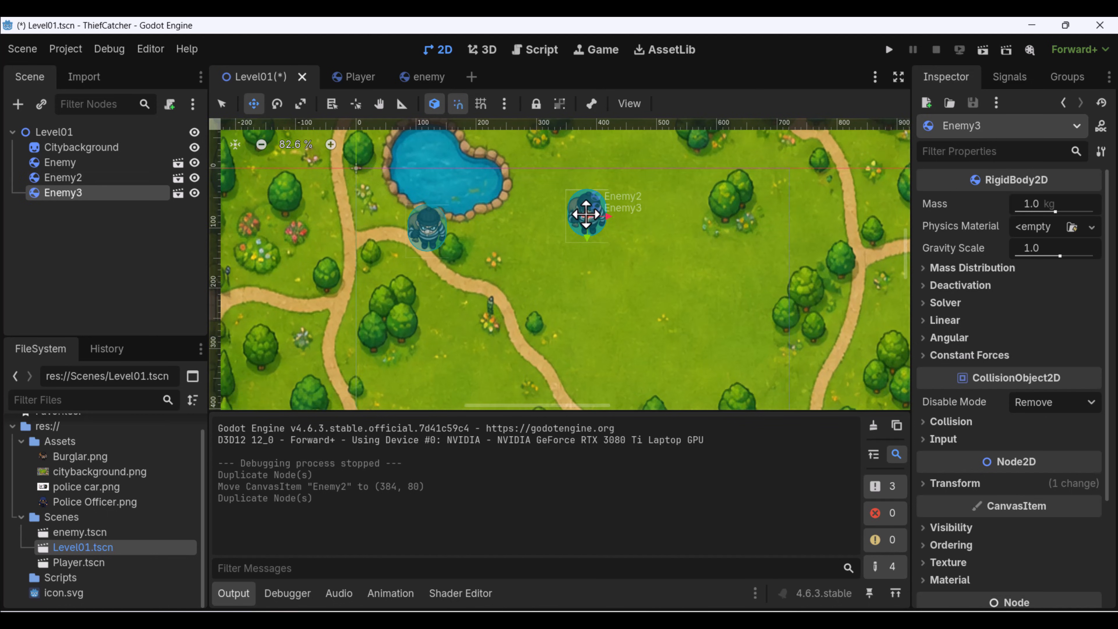
drag(585, 215, 516, 276)
scroll(516, 276, up, 3)
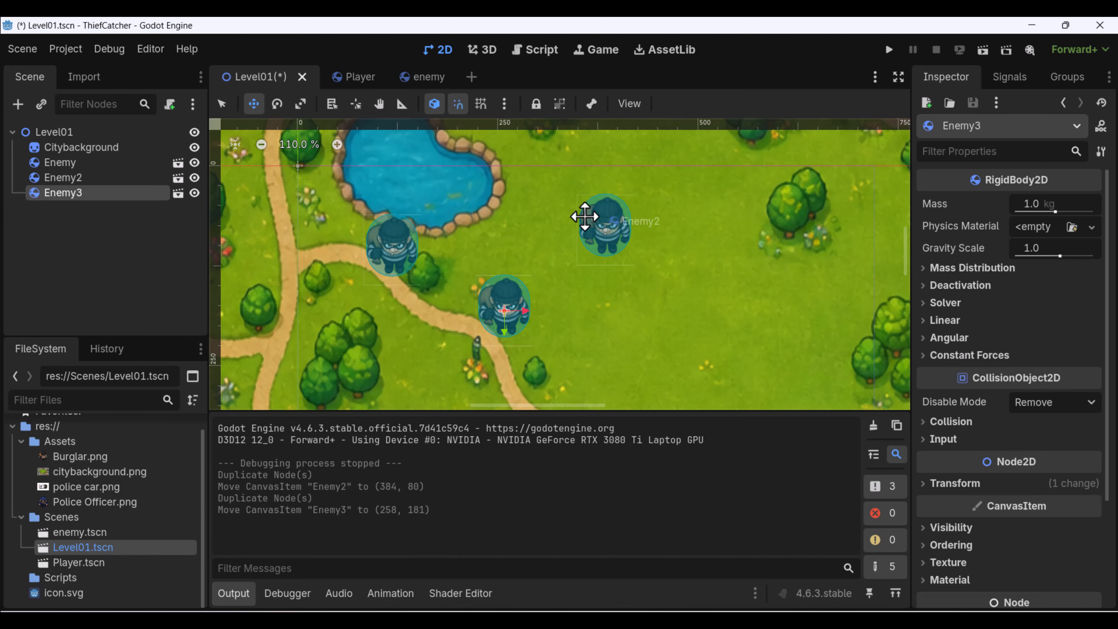
Scale Enemy3 uniformly in its transform properties, trying 2 and settling on 1.5.
scroll(974, 340, down, 3)
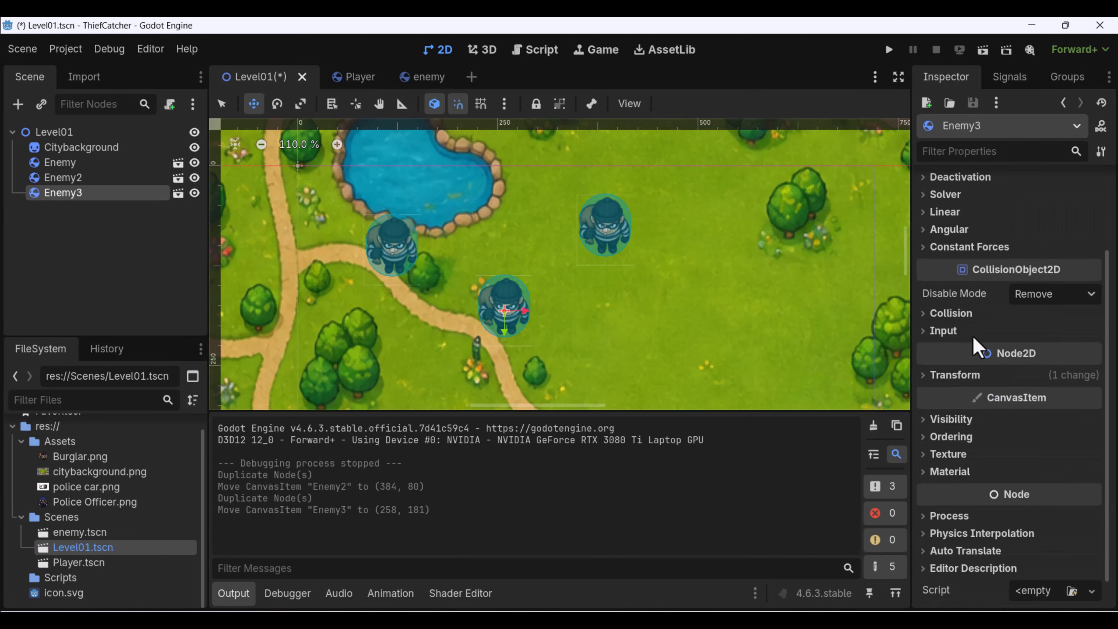
click(926, 378)
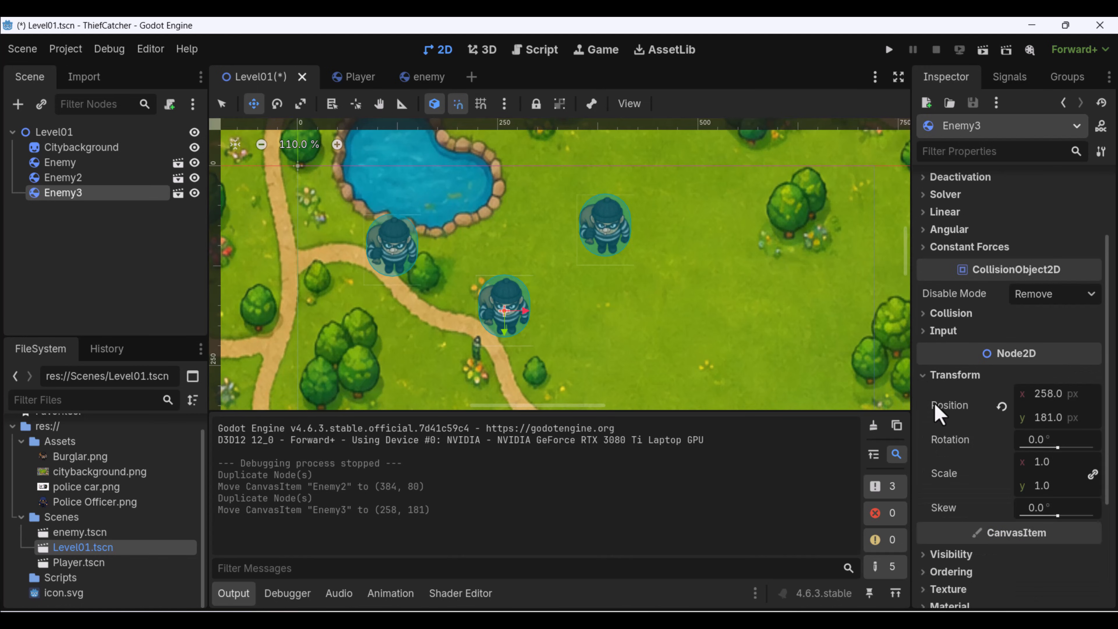
click(1038, 463)
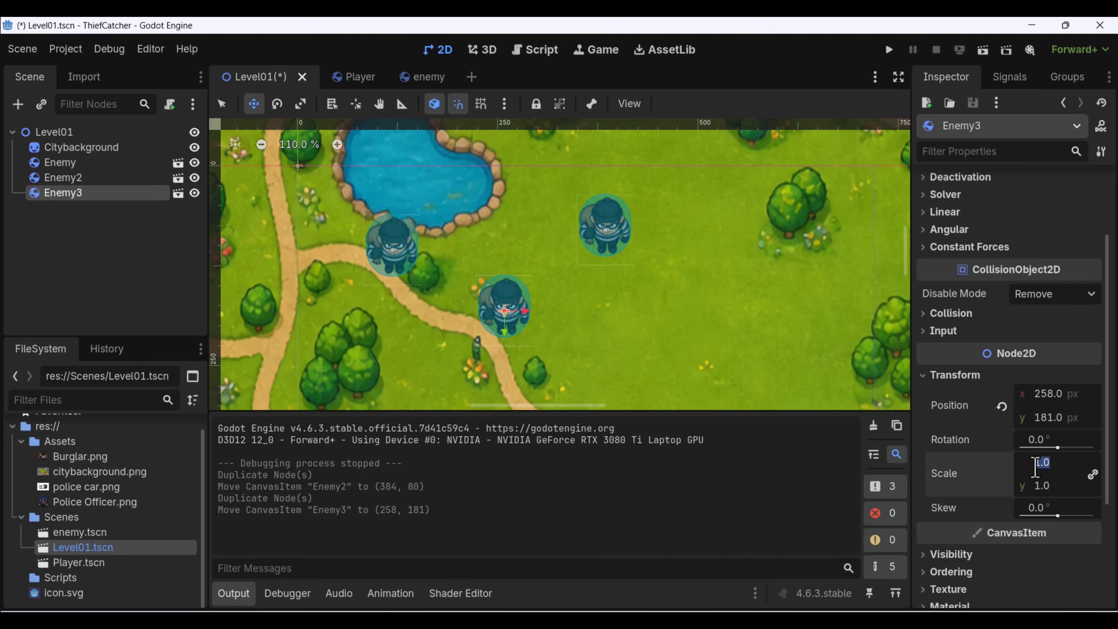
text(2)
key(Return)
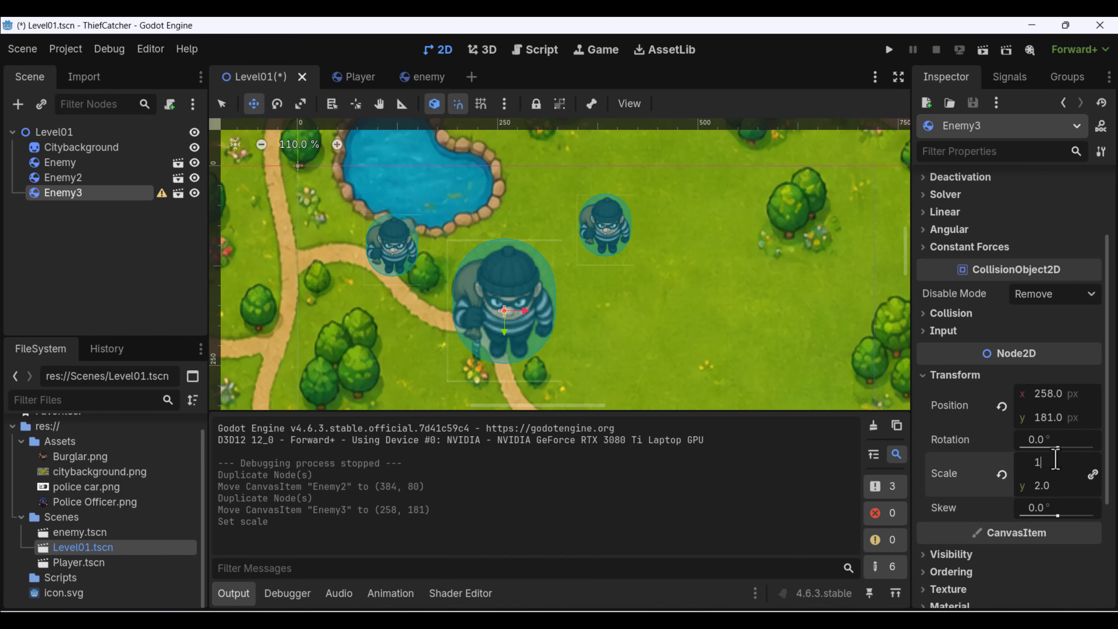
key(Return)
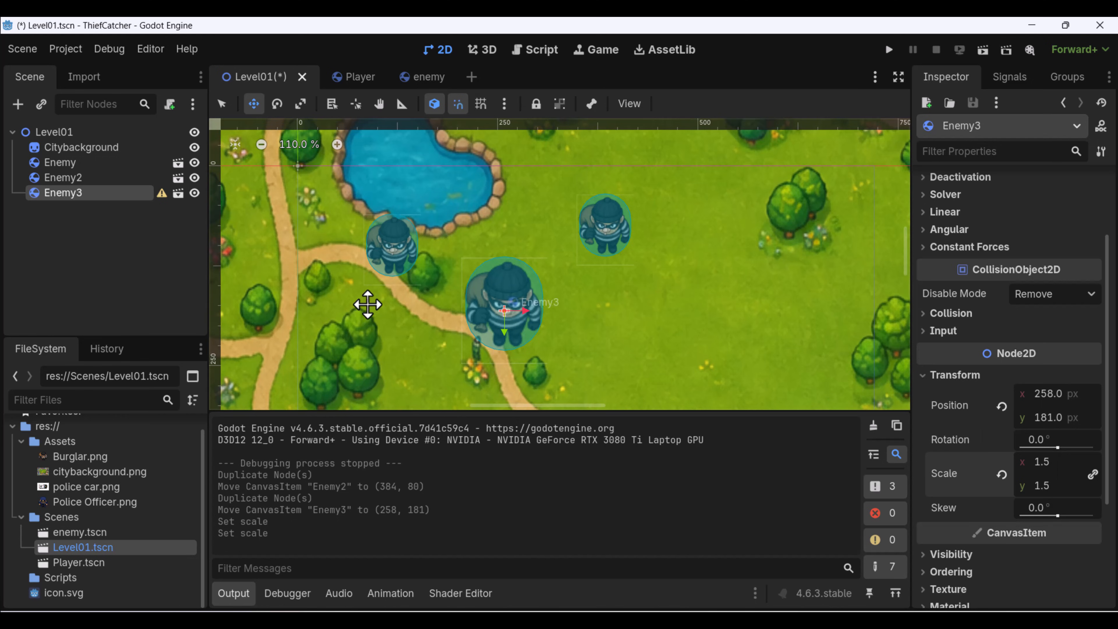
scroll(366, 303, down, 1)
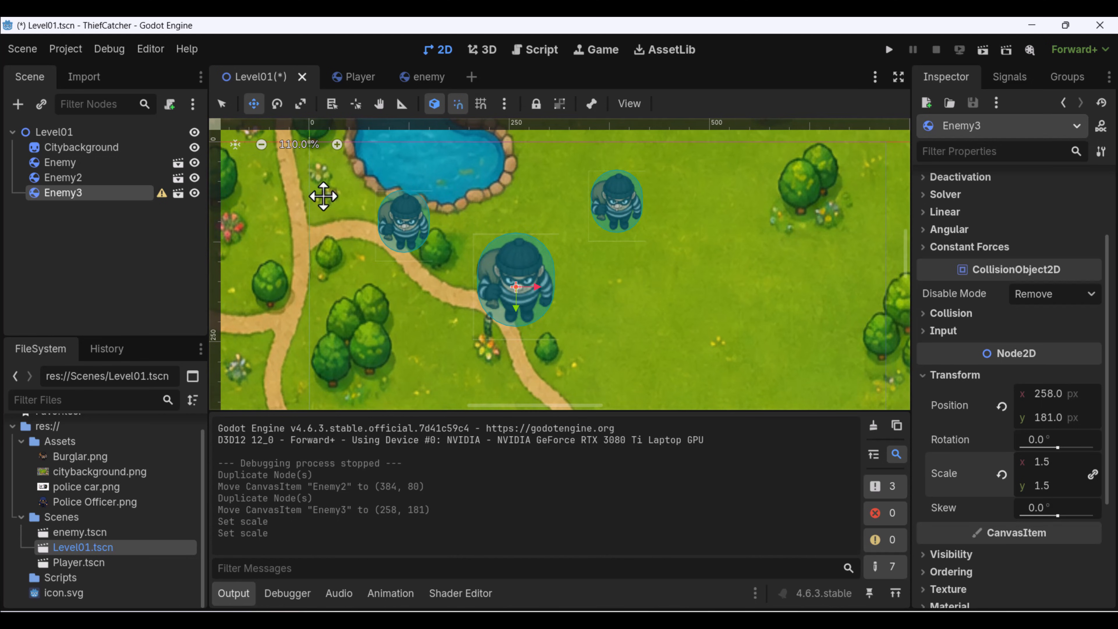
click(95, 178)
click(94, 178)
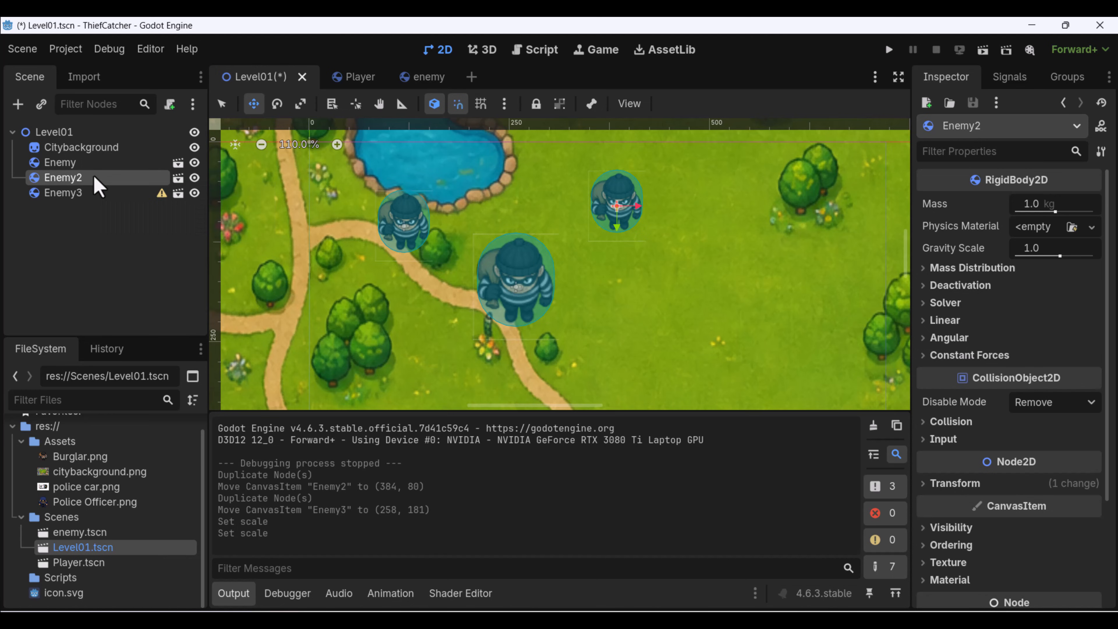
click(65, 190)
click(66, 178)
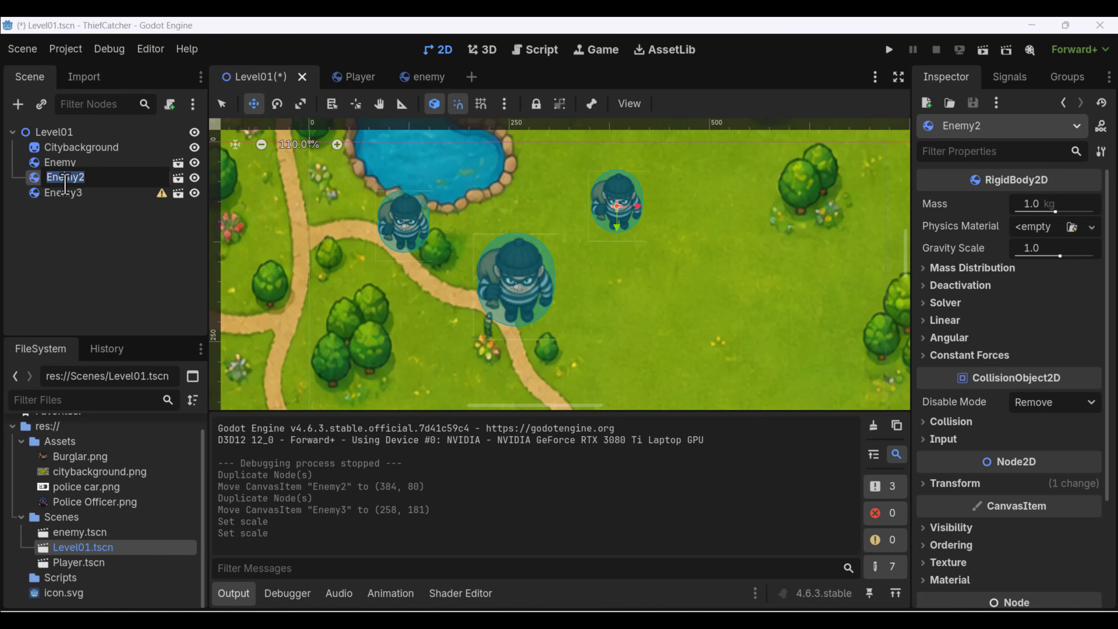
click(66, 178)
click(74, 198)
double_click(36, 175)
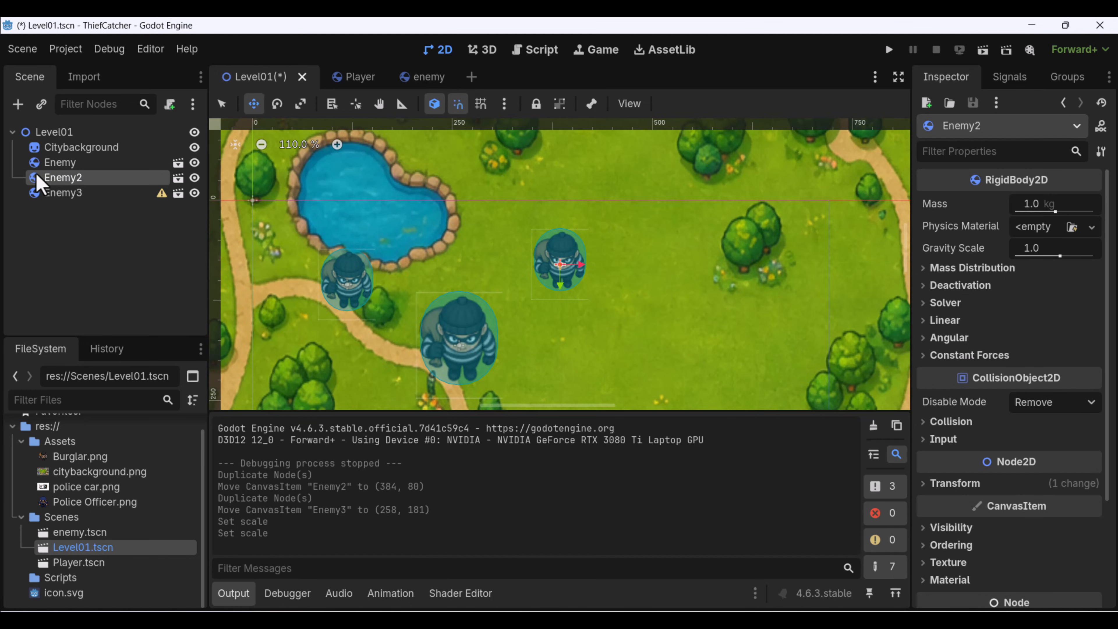
middle_drag(493, 269, 509, 248)
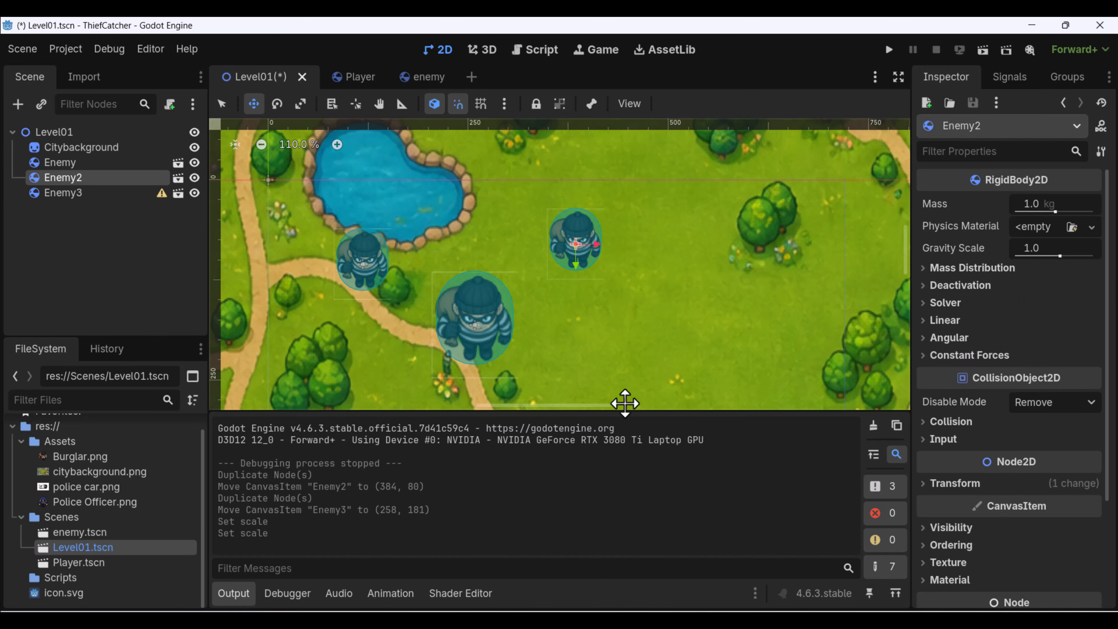
Switch to the enemy scene for editing the original shared by all the instances.
click(83, 531)
mouse_move(429, 79)
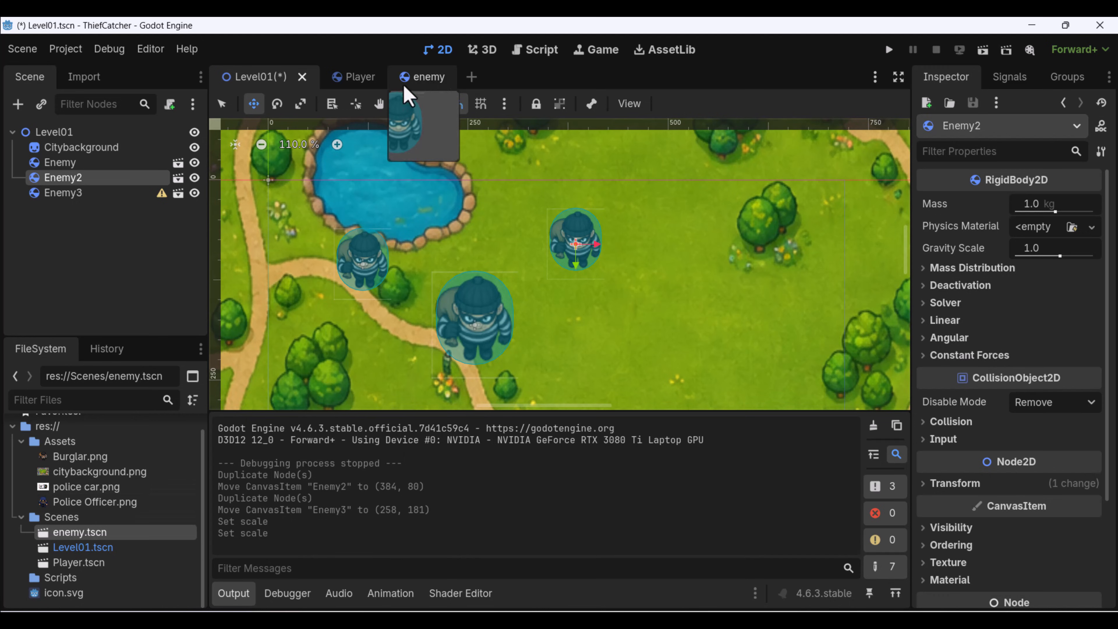
click(433, 82)
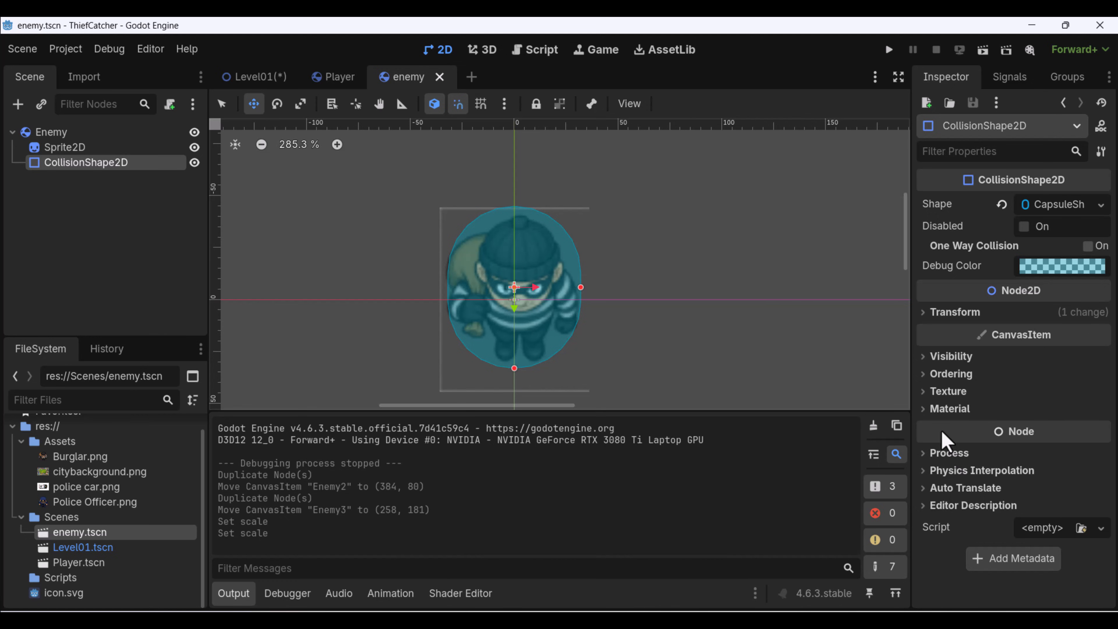
Try scaling only the CollisionShape2D uniformly to 3, and undo that scale change.
click(931, 312)
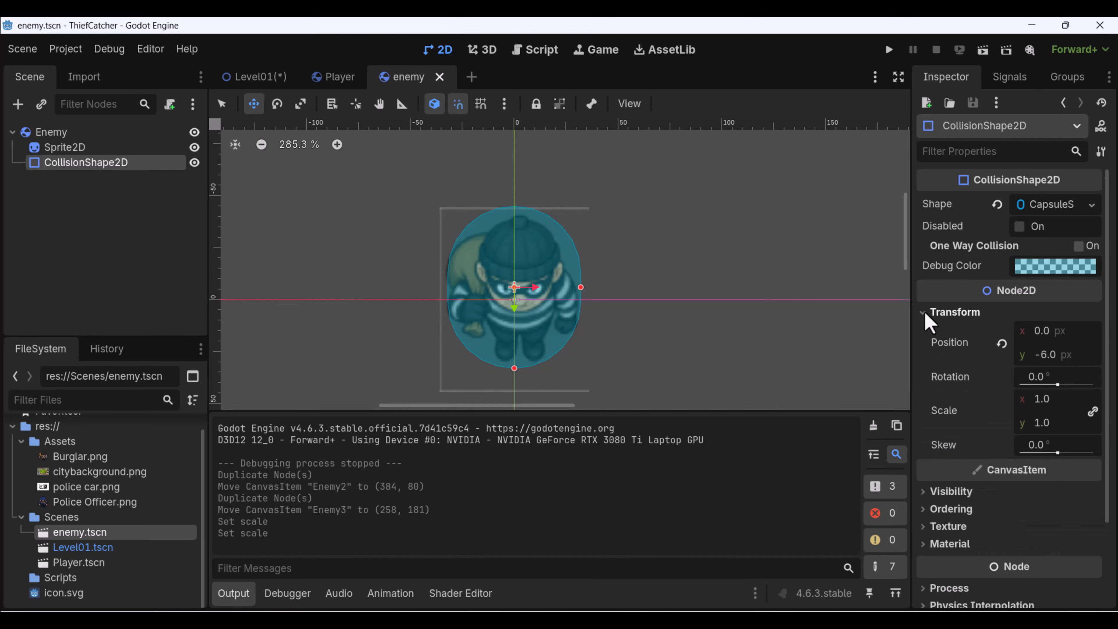
click(1069, 399)
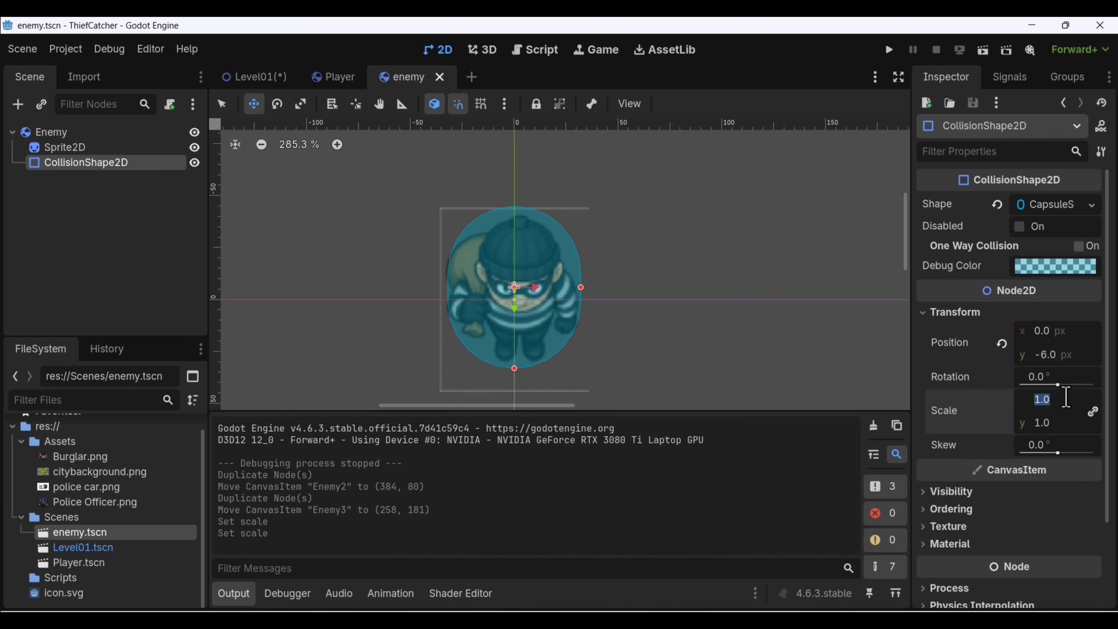
text(3)
key(Return)
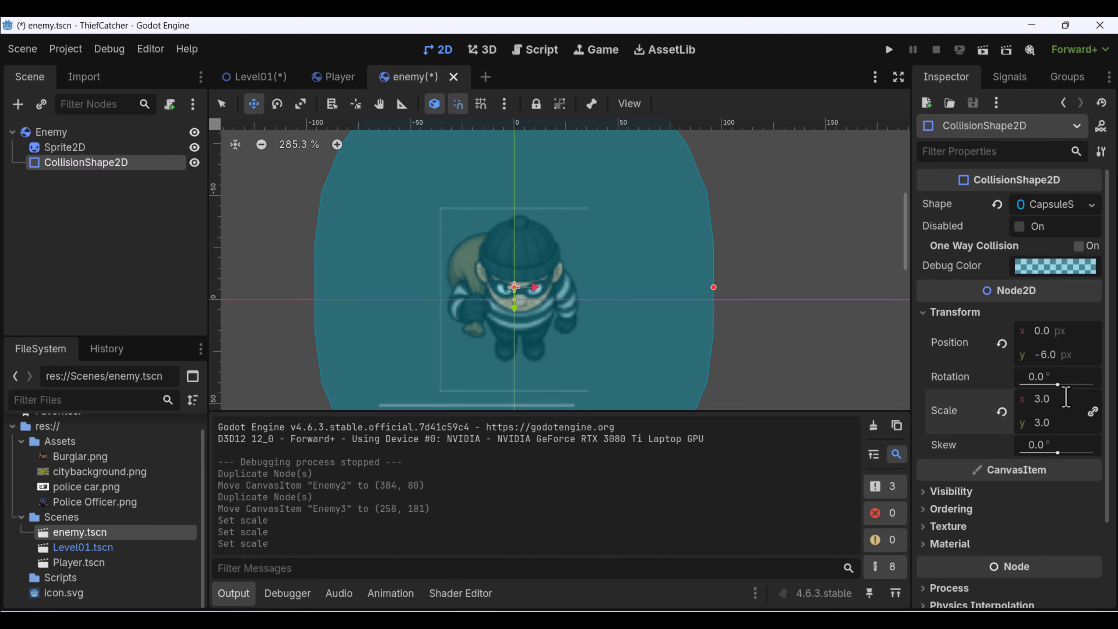
key(ctrl+z)
Set the root Enemy node's scale to 3 on both axes and save the enemy scene.
click(25, 131)
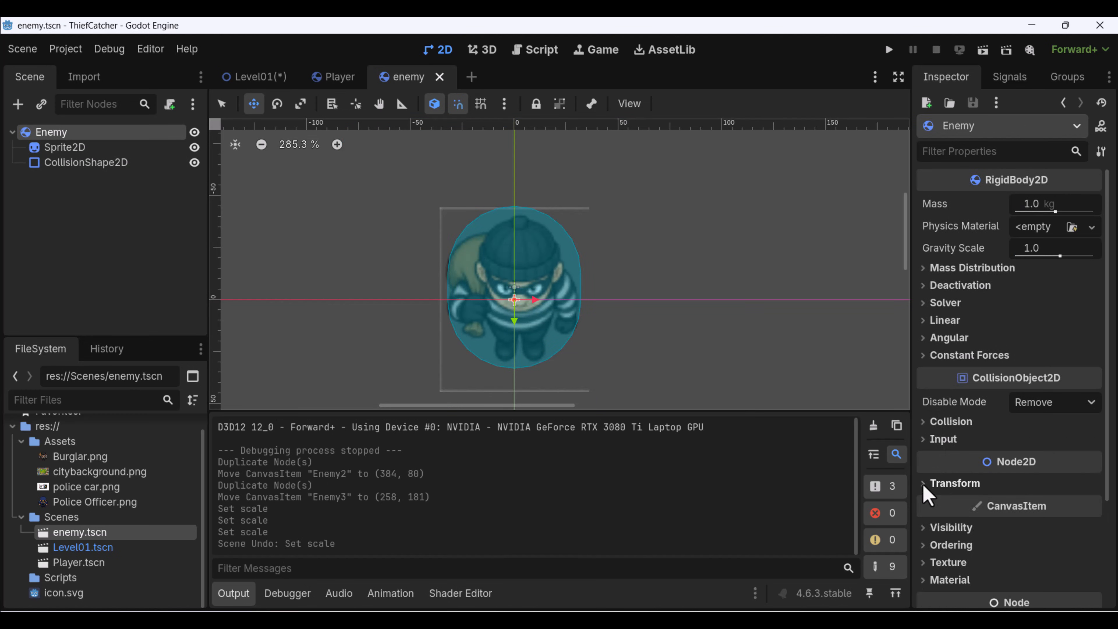
click(947, 483)
scroll(951, 471, down, 2)
click(1050, 463)
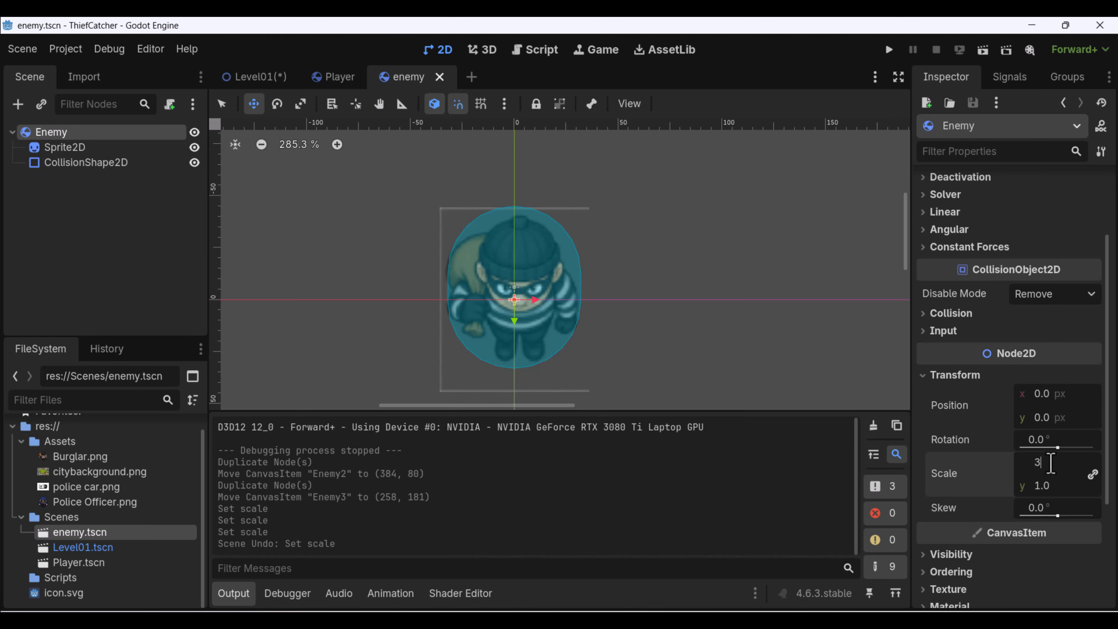
key(Return)
scroll(598, 292, down, 4)
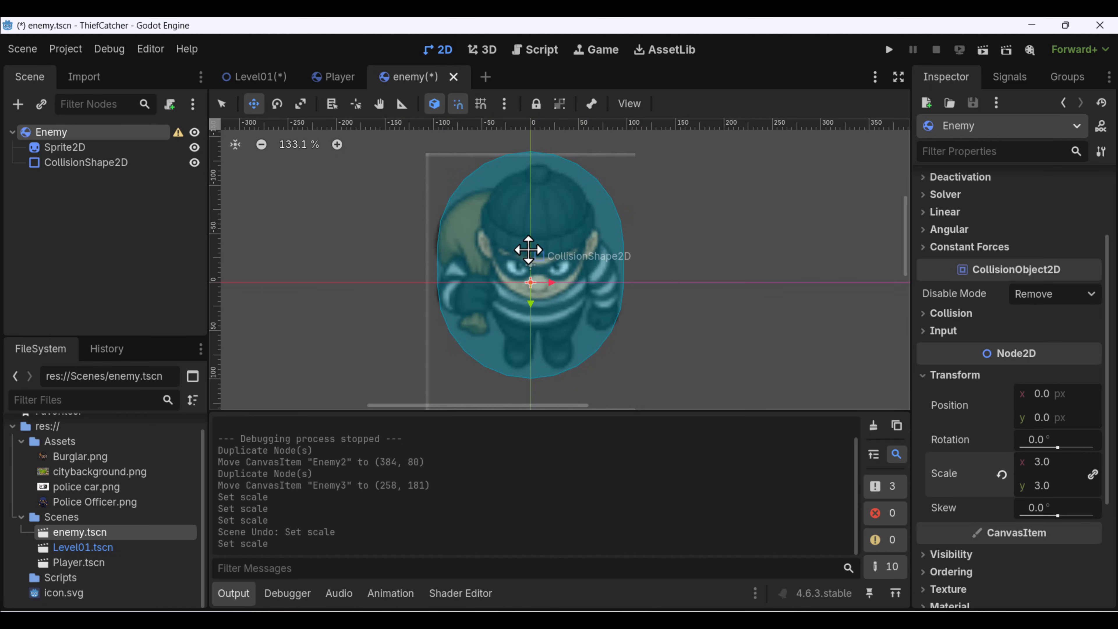
key(ctrl+s)
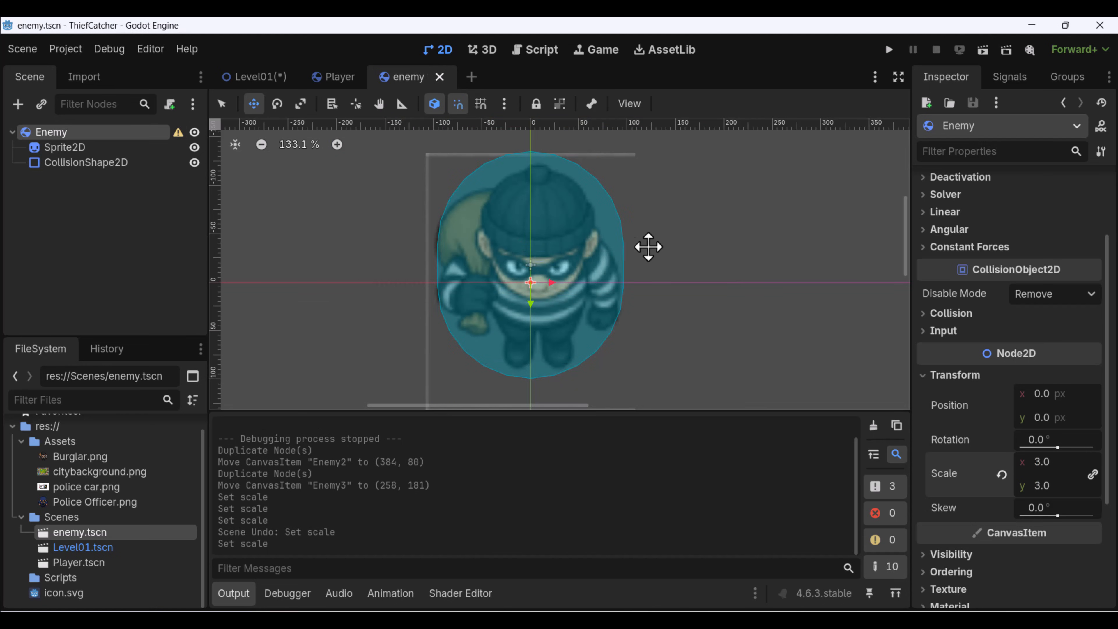
Return to Level01, show Enemy2's transform properties and nudge Enemy2 down to (384, 87).
click(256, 77)
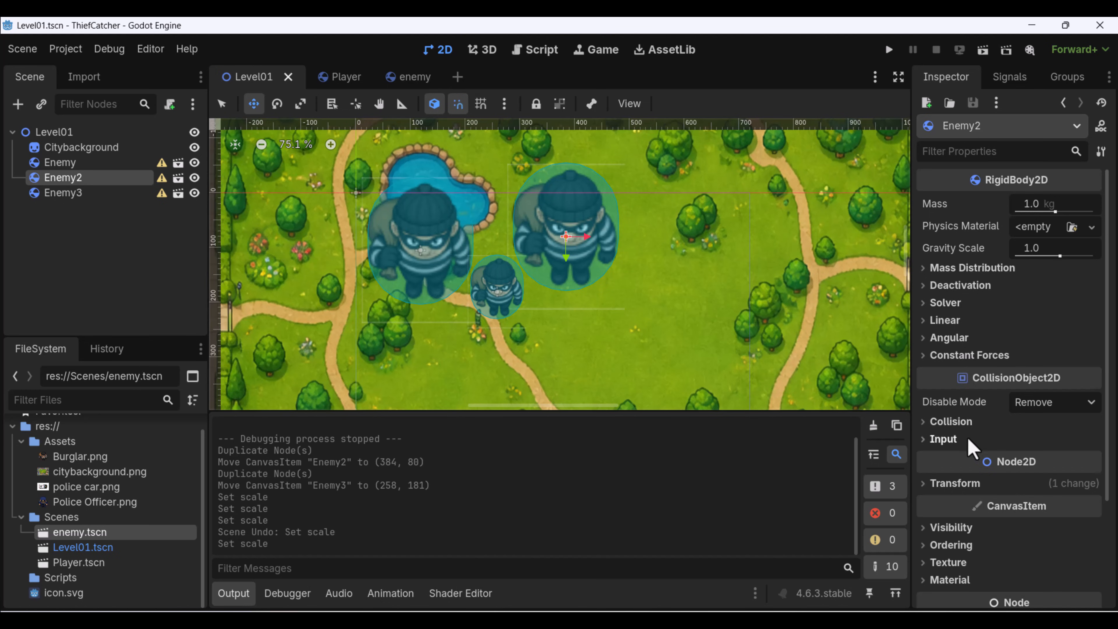
click(925, 483)
scroll(951, 440, down, 3)
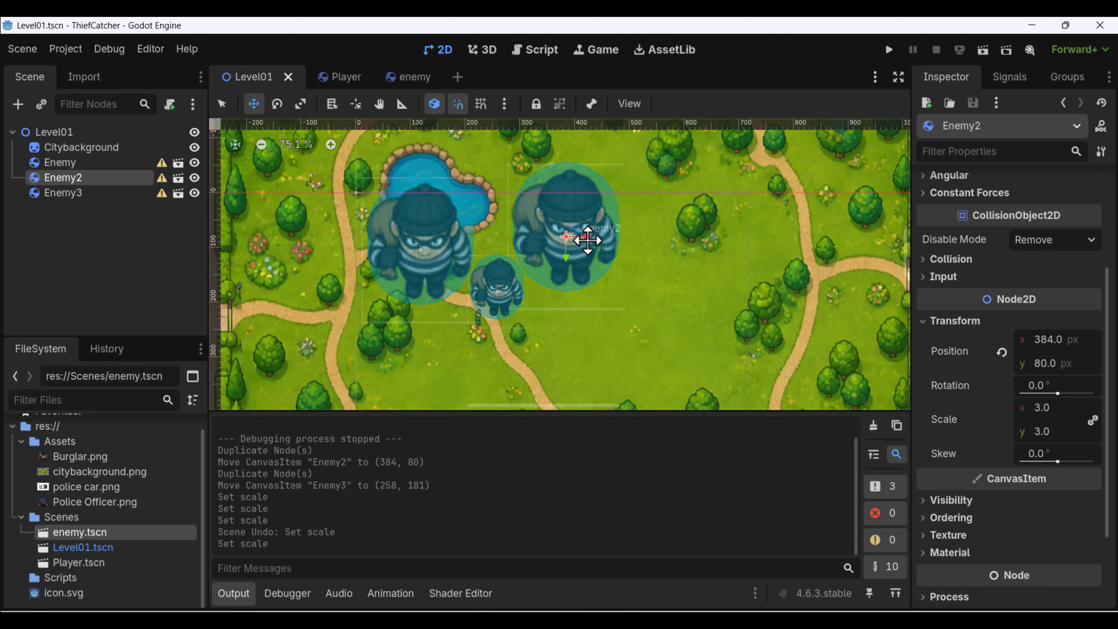
drag(433, 238, 434, 242)
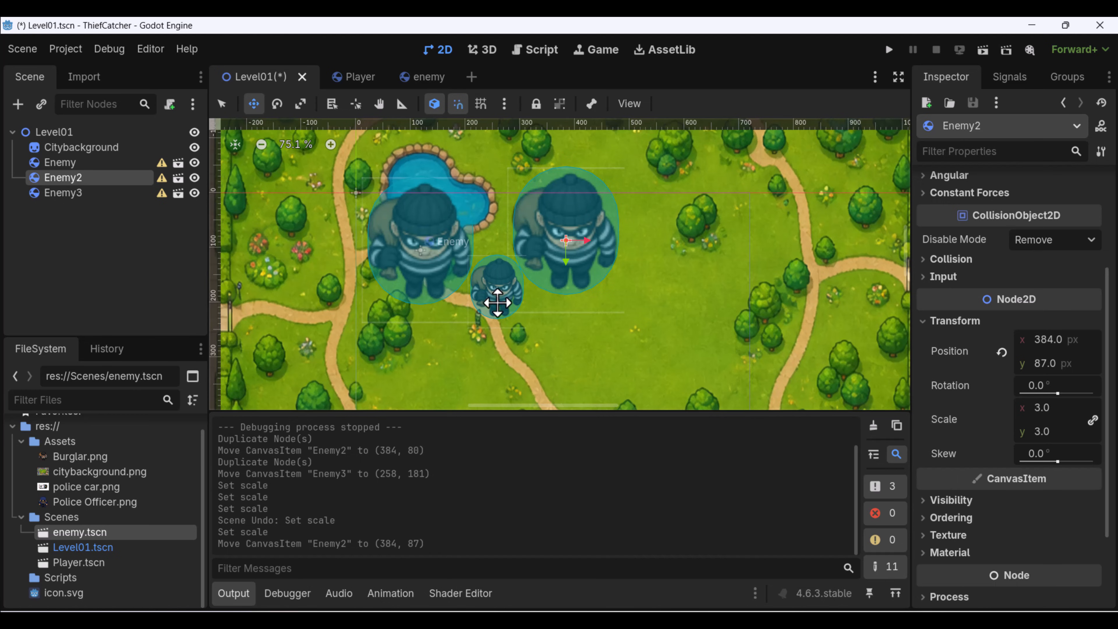
scroll(506, 295, up, 1)
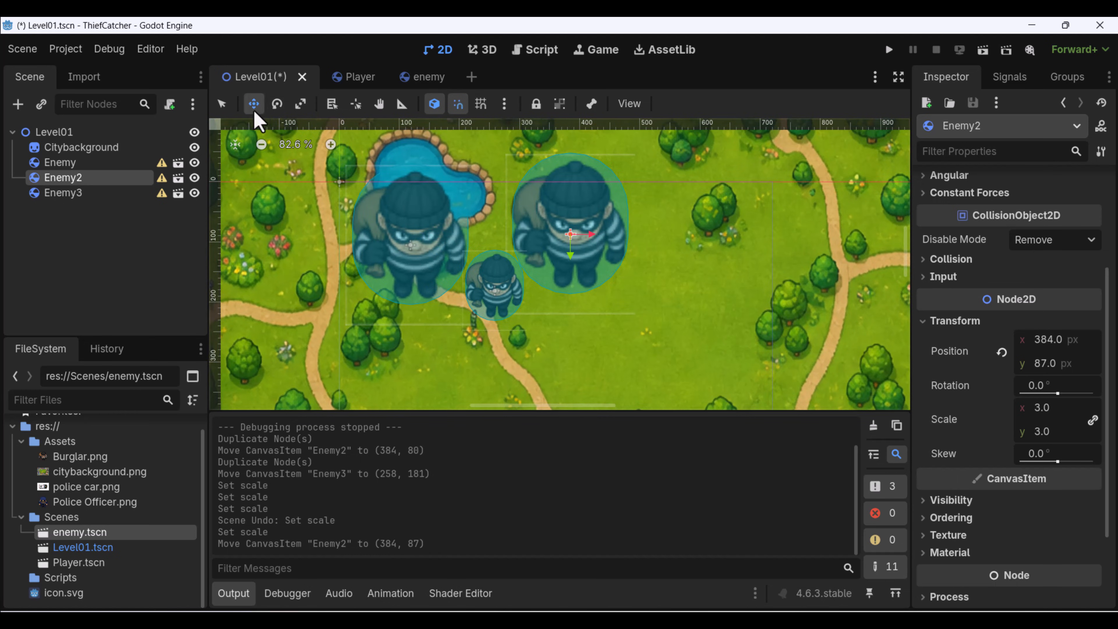
Select Enemy3, Enemy and Enemy2 in turn to compare how each instance's scale relates to the original scene.
key(q)
click(492, 311)
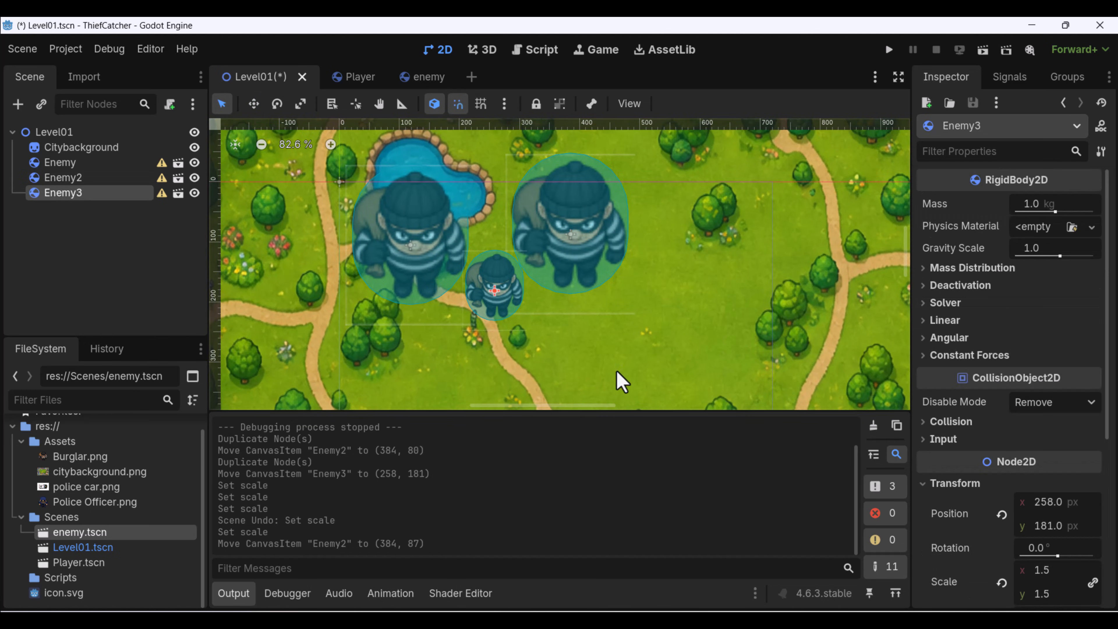
scroll(1006, 480, down, 2)
click(415, 230)
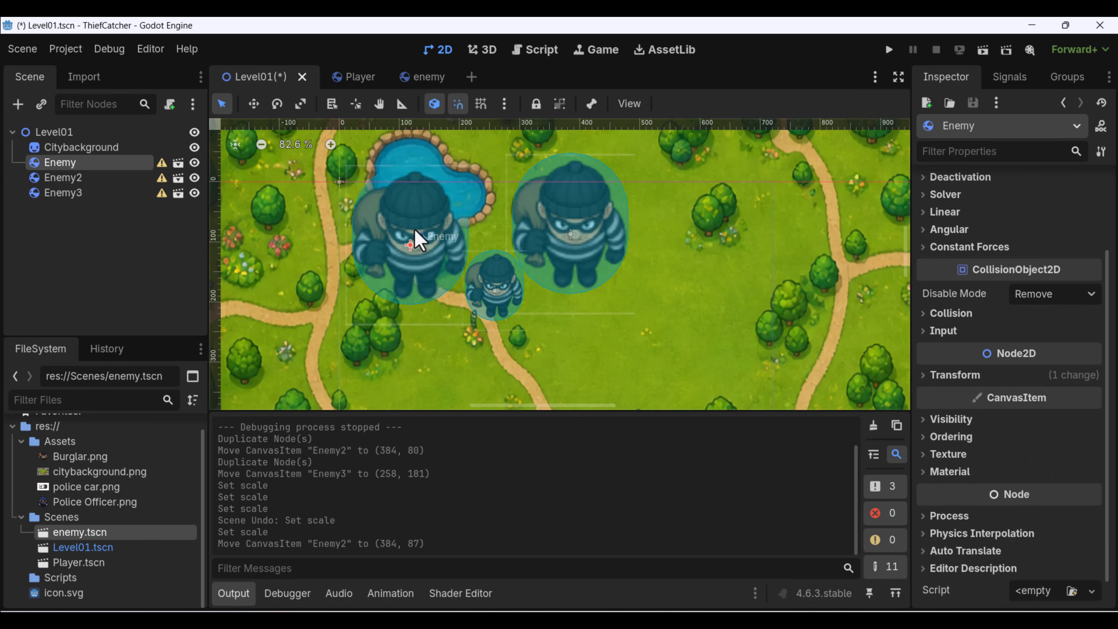
click(567, 220)
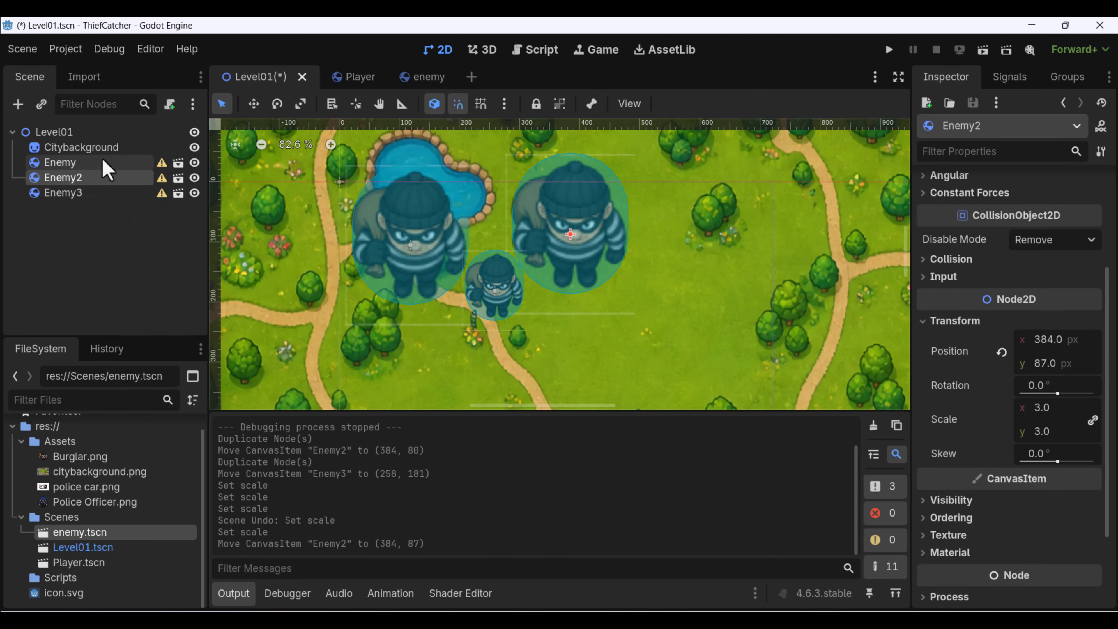
click(507, 296)
scroll(511, 299, up, 1)
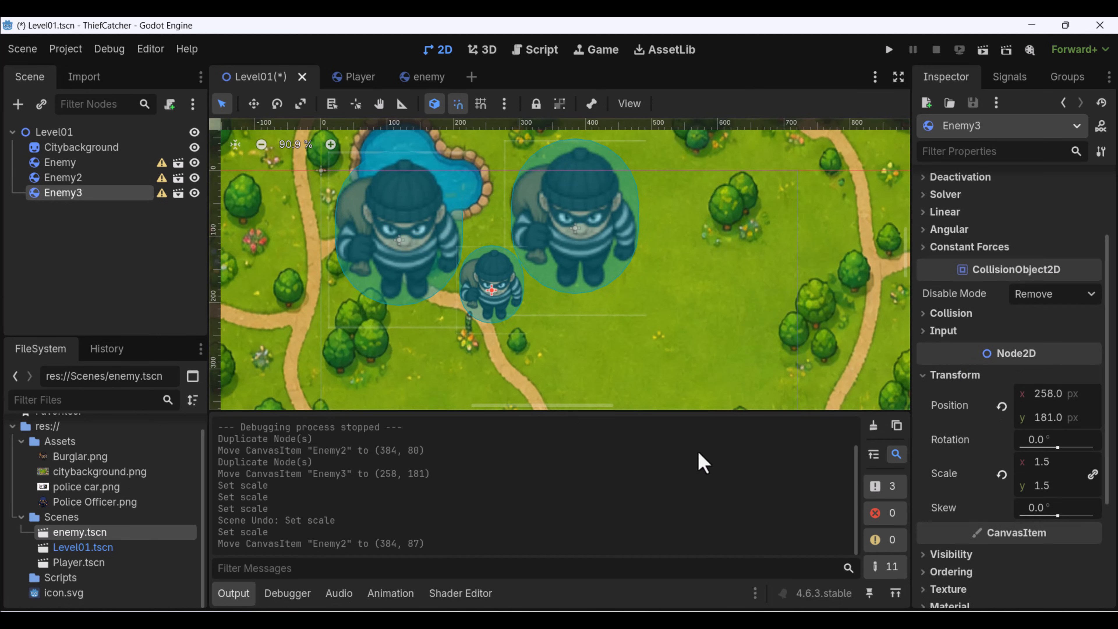
scroll(489, 296, up, 1)
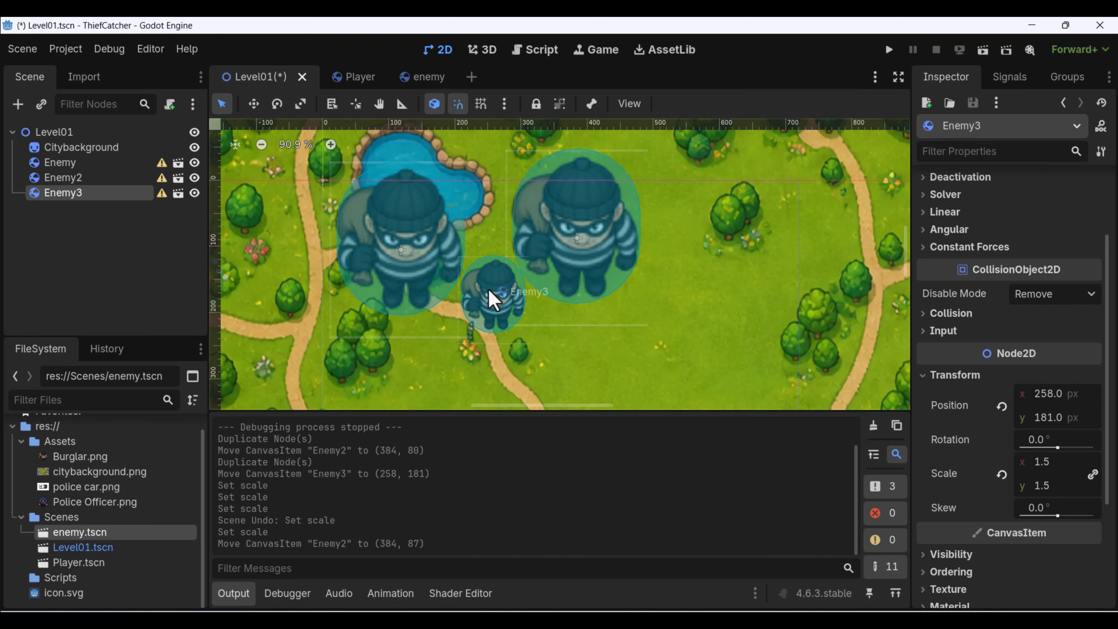
Reset Enemy3's scale to the value inherited from the original scene and move it to (659, 105).
click(1002, 474)
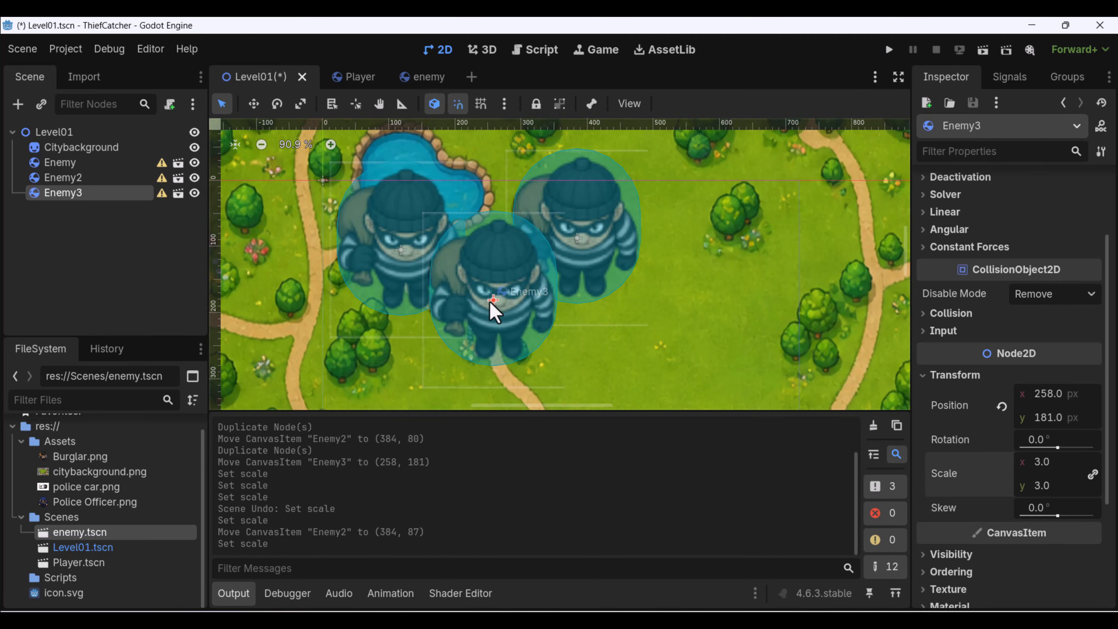
key(w)
drag(506, 304, 780, 246)
middle_drag(779, 247, 557, 278)
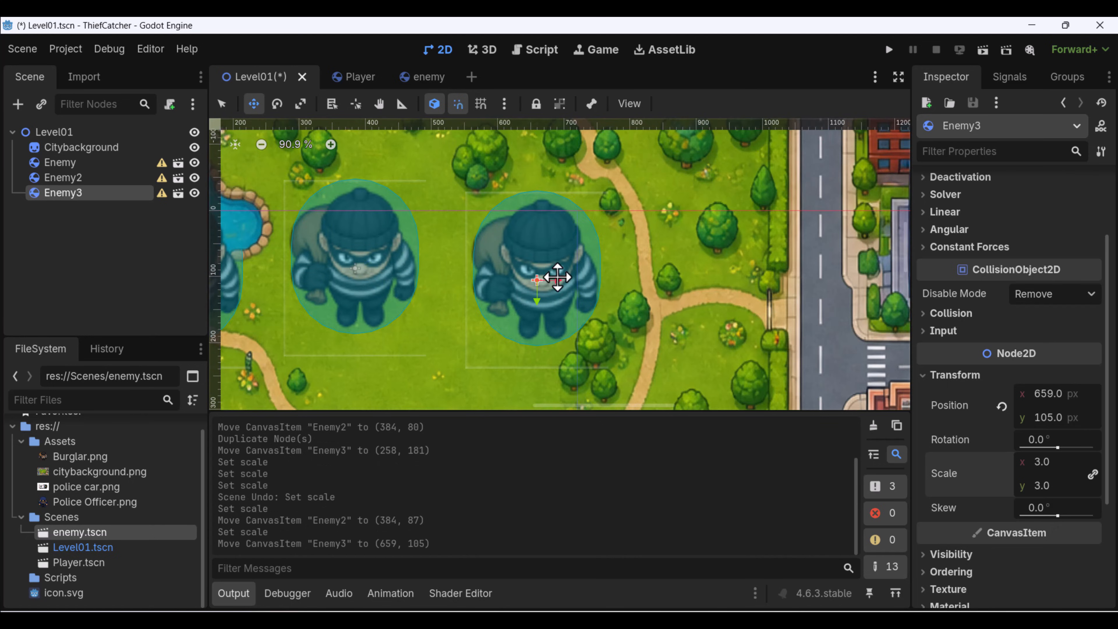
middle_drag(343, 246, 557, 259)
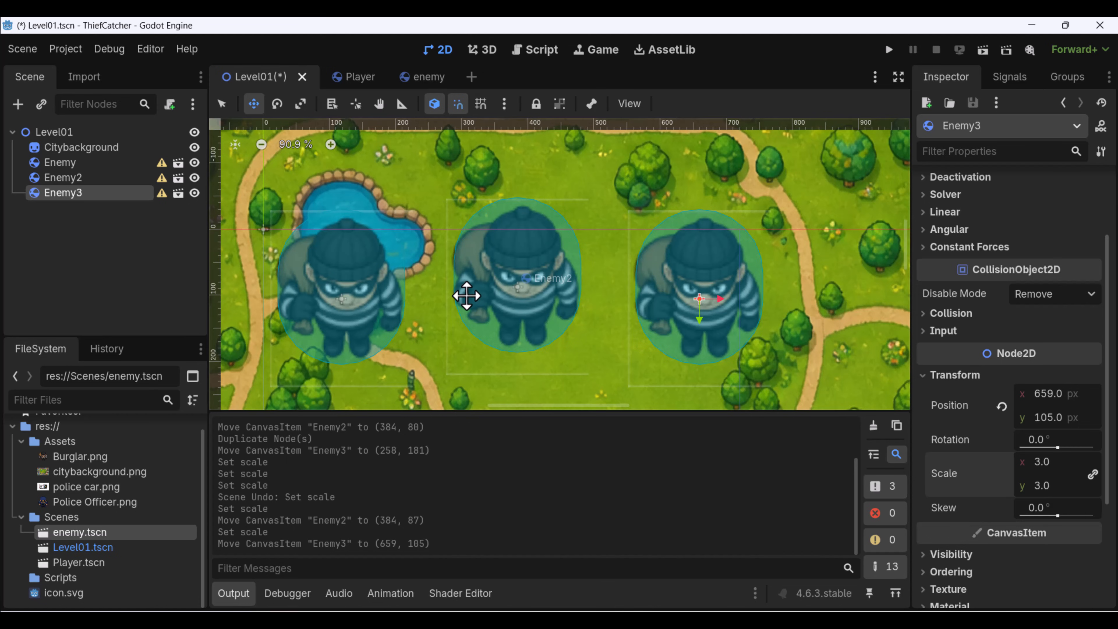
middle_drag(464, 295, 491, 279)
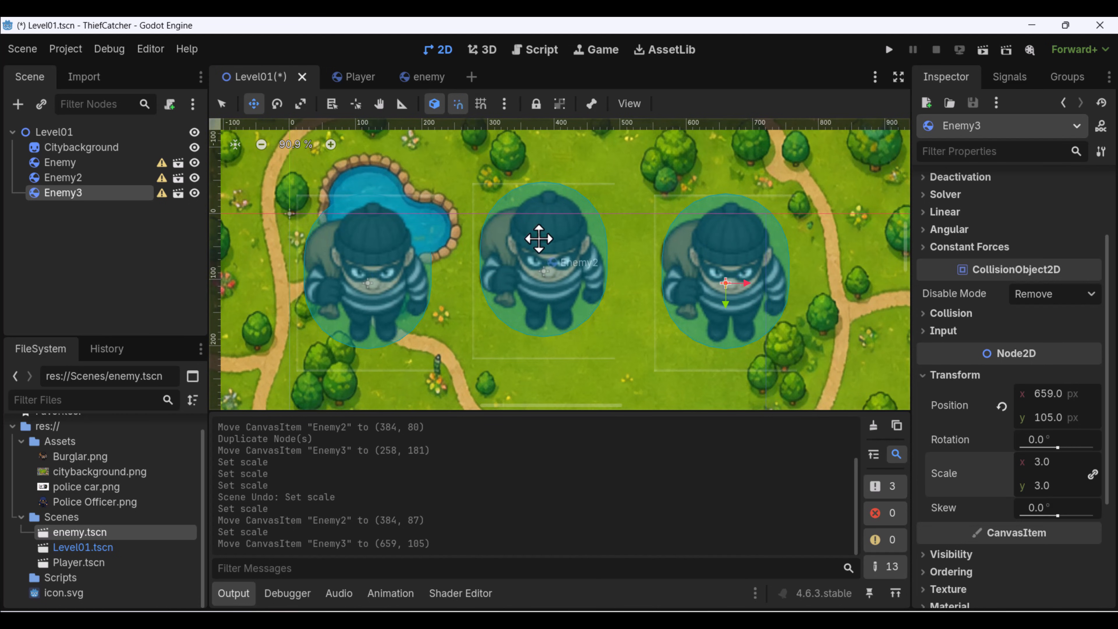
scroll(539, 238, down, 2)
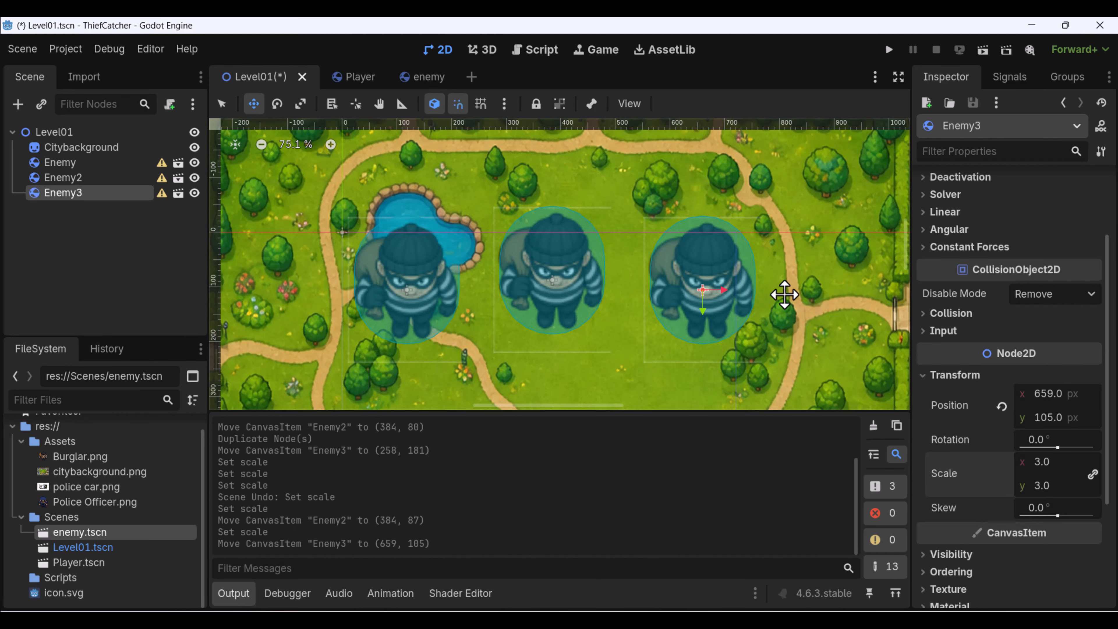
In the enemy scene, reset the root Enemy node's scale to 1 and save.
click(424, 77)
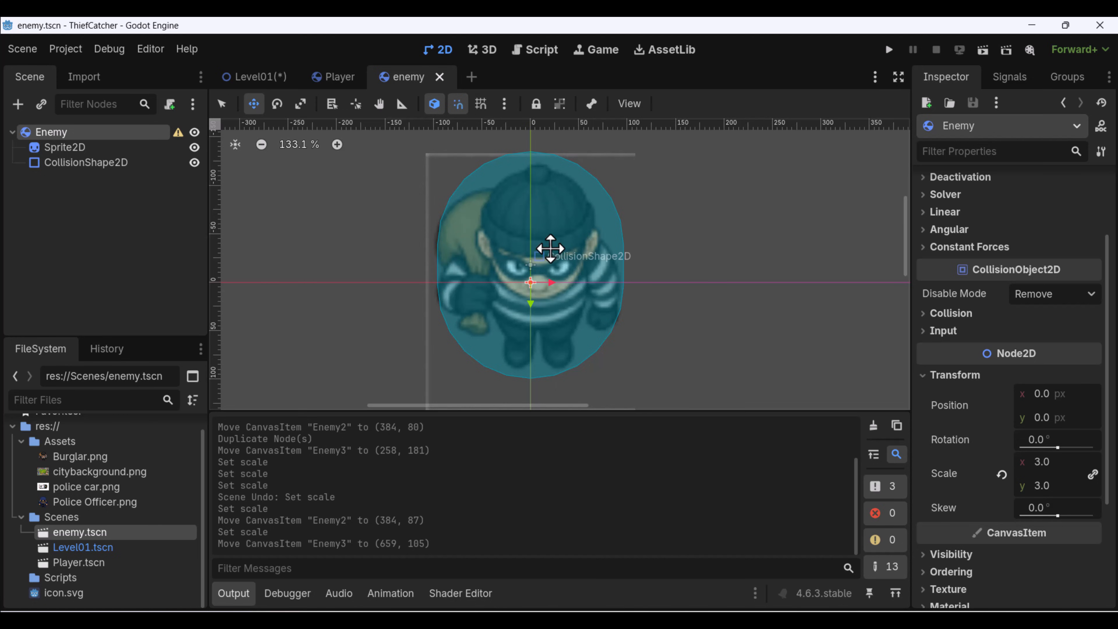
scroll(613, 242, down, 1)
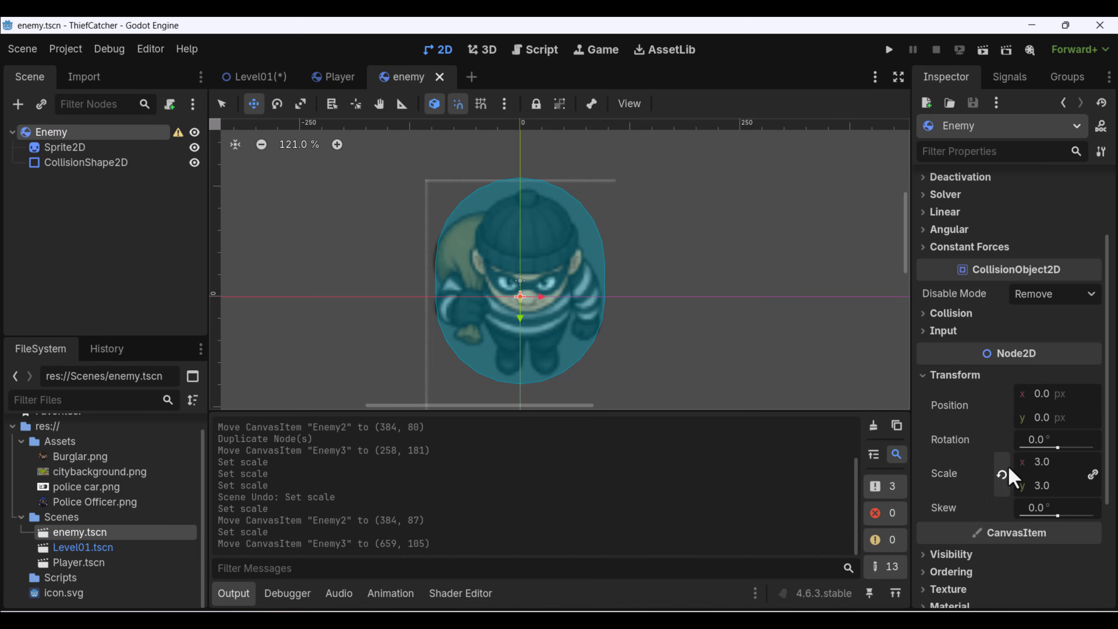
click(1002, 475)
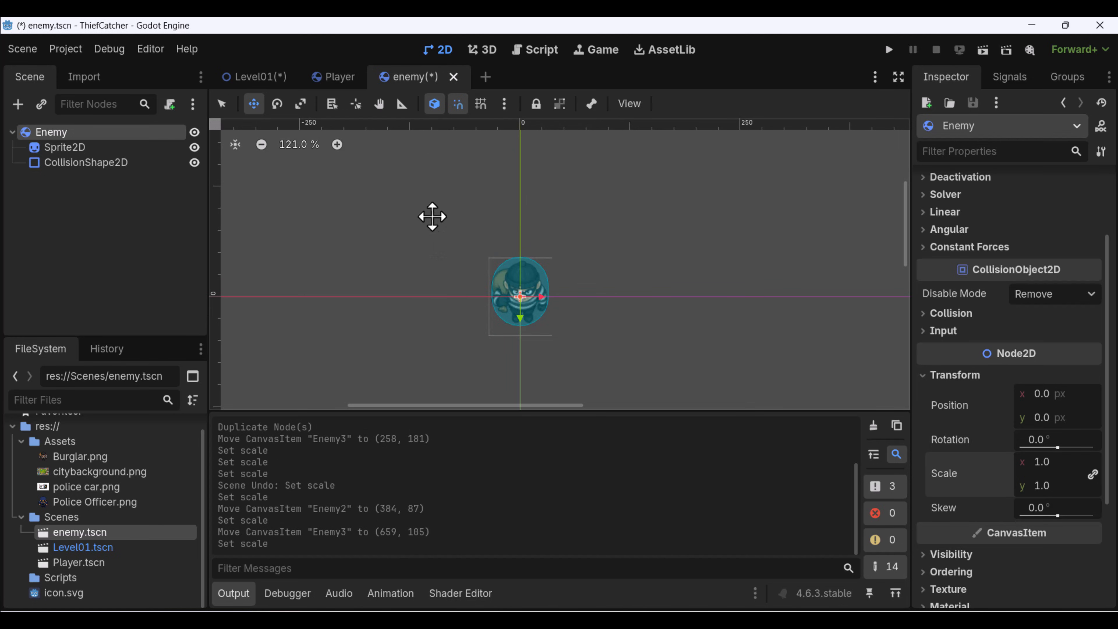
key(ctrl+s)
In Level01, line up Enemy3 at (508, 87) and Enemy at (276, 87) in a row with Enemy2.
click(249, 77)
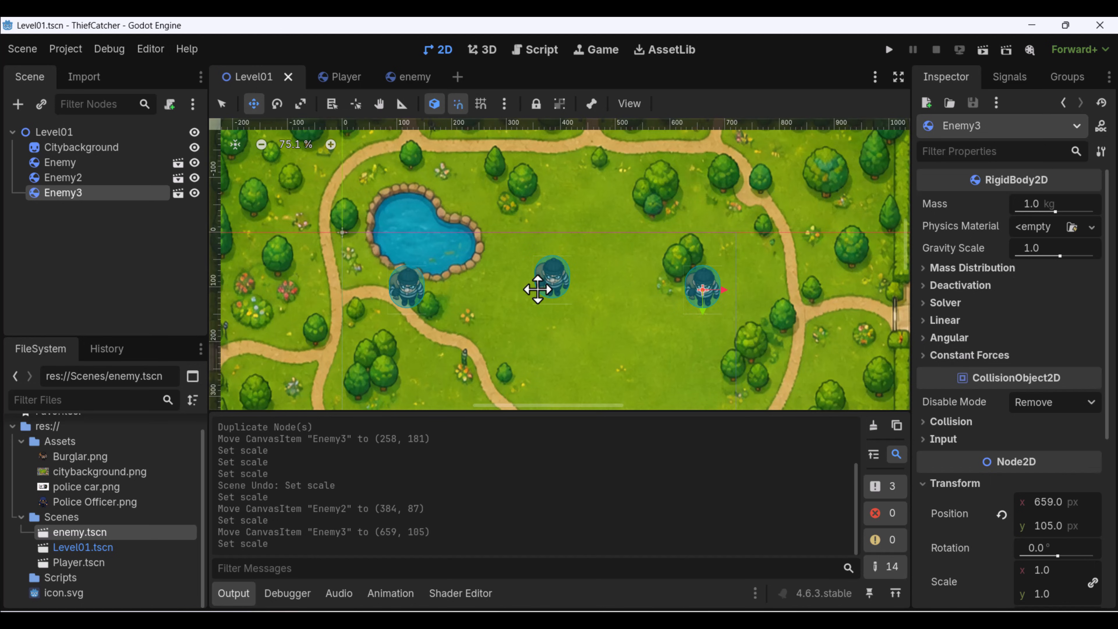
scroll(544, 287, up, 3)
drag(733, 276, 623, 270)
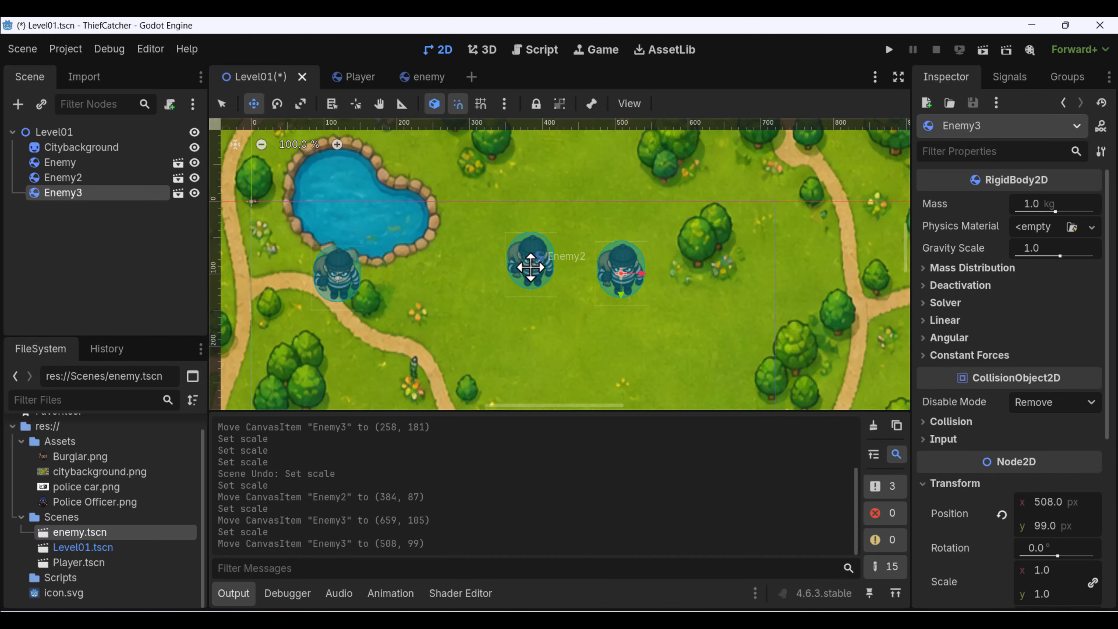
mouse_move(529, 259)
mouse_down()
mouse_move(504, 289)
mouse_move(528, 252)
mouse_up()
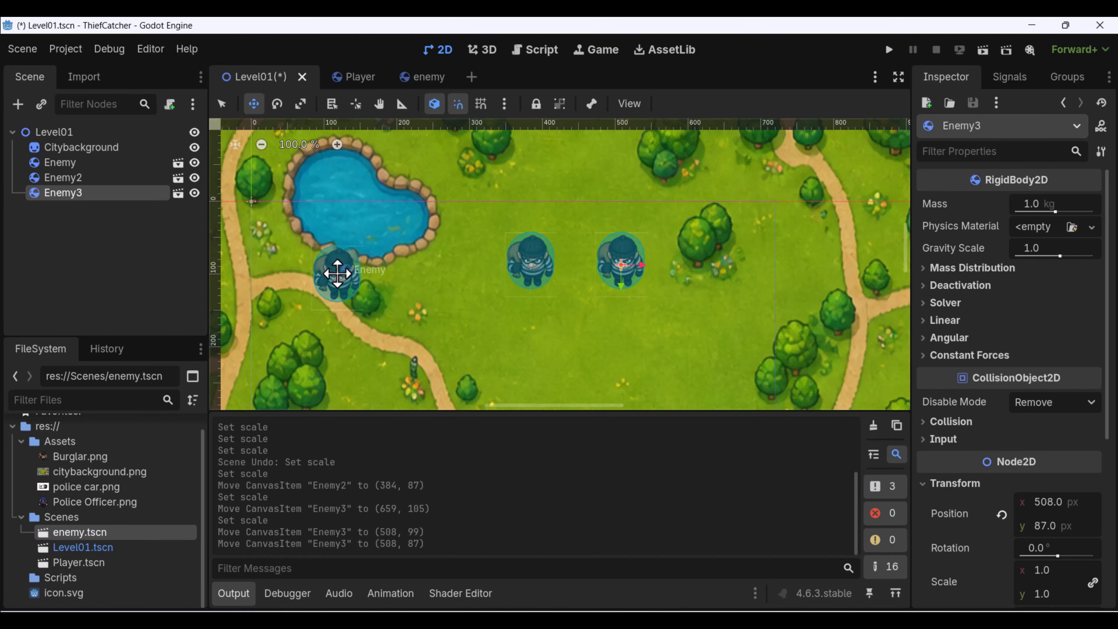
key(q)
click(340, 277)
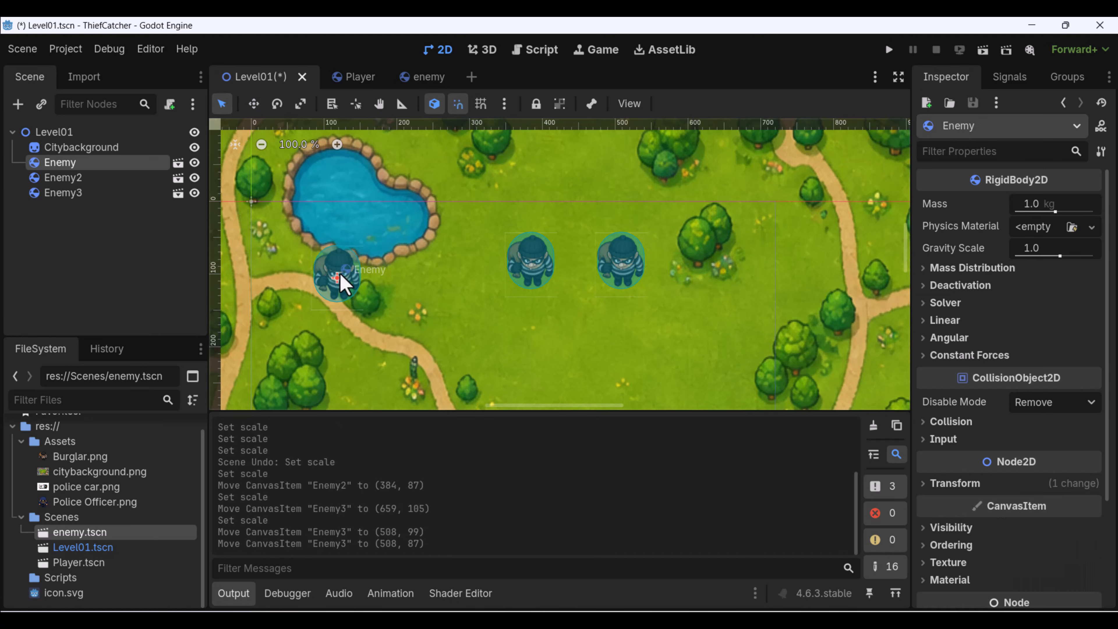
key(w)
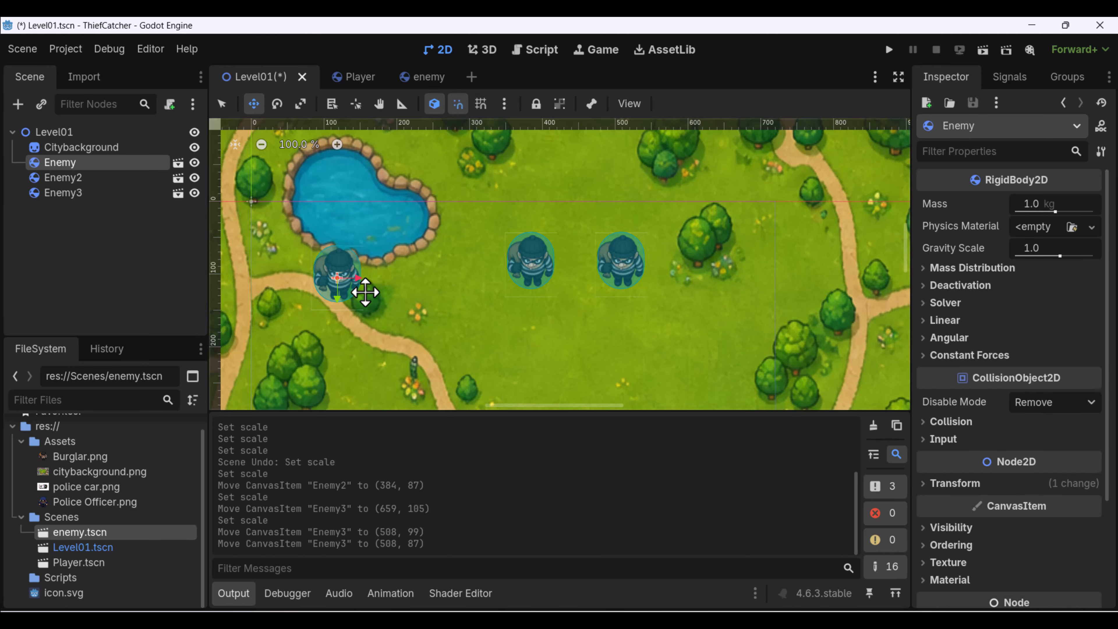
drag(332, 275, 453, 261)
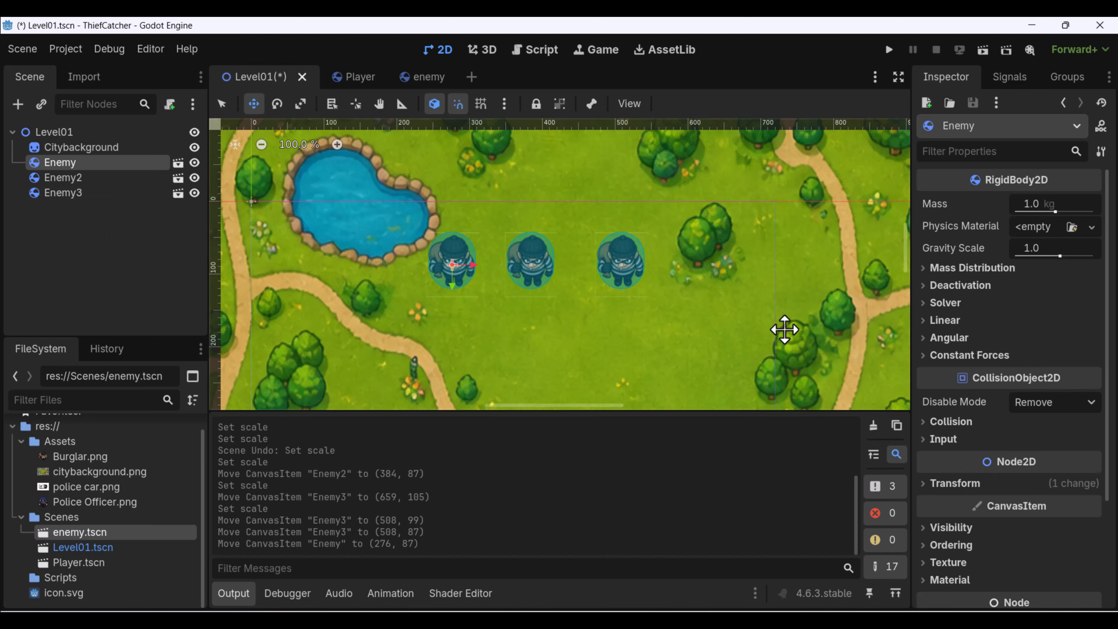
Spread out two enemies on the park lawn, placing Enemy at (107, 254) and Enemy2 at (420, 219).
middle_drag(660, 265, 657, 284)
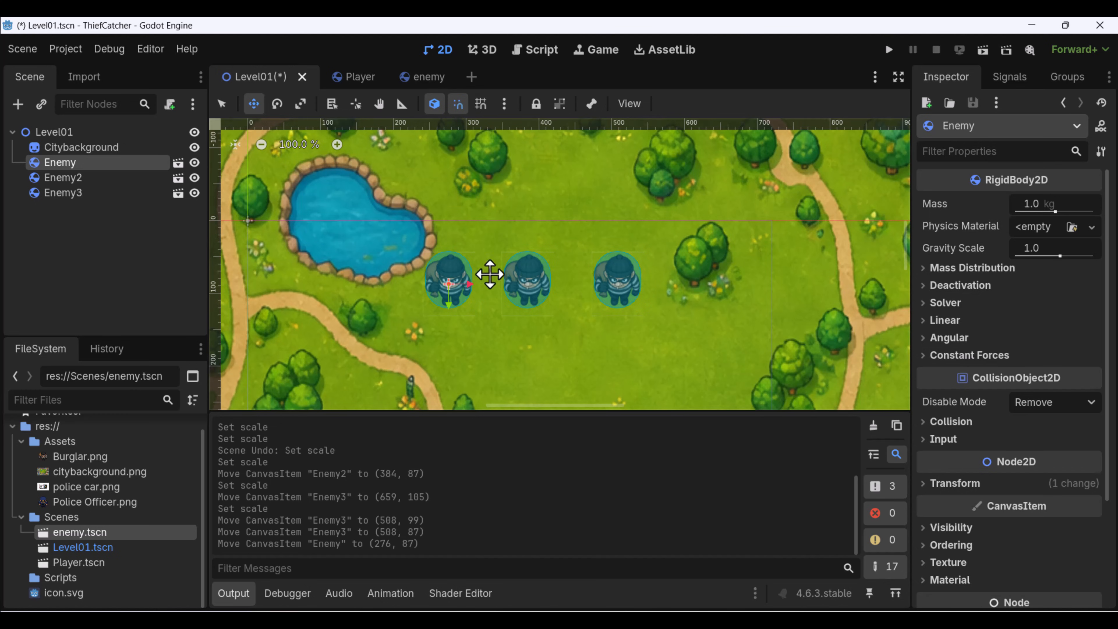
middle_drag(628, 325, 607, 339)
scroll(419, 322, up, 2)
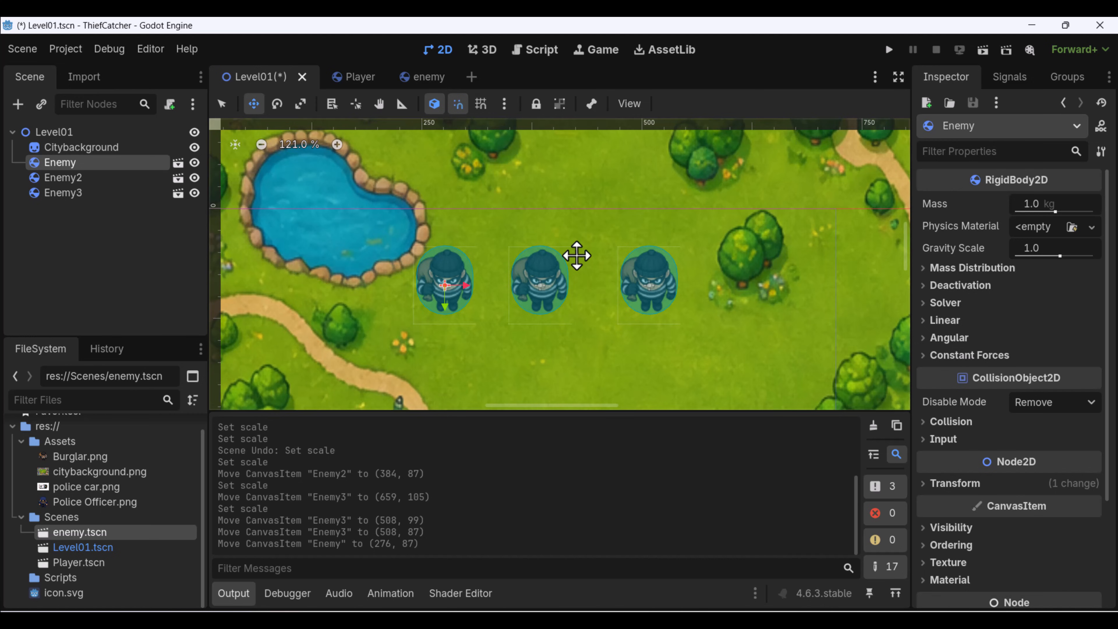
scroll(528, 264, down, 3)
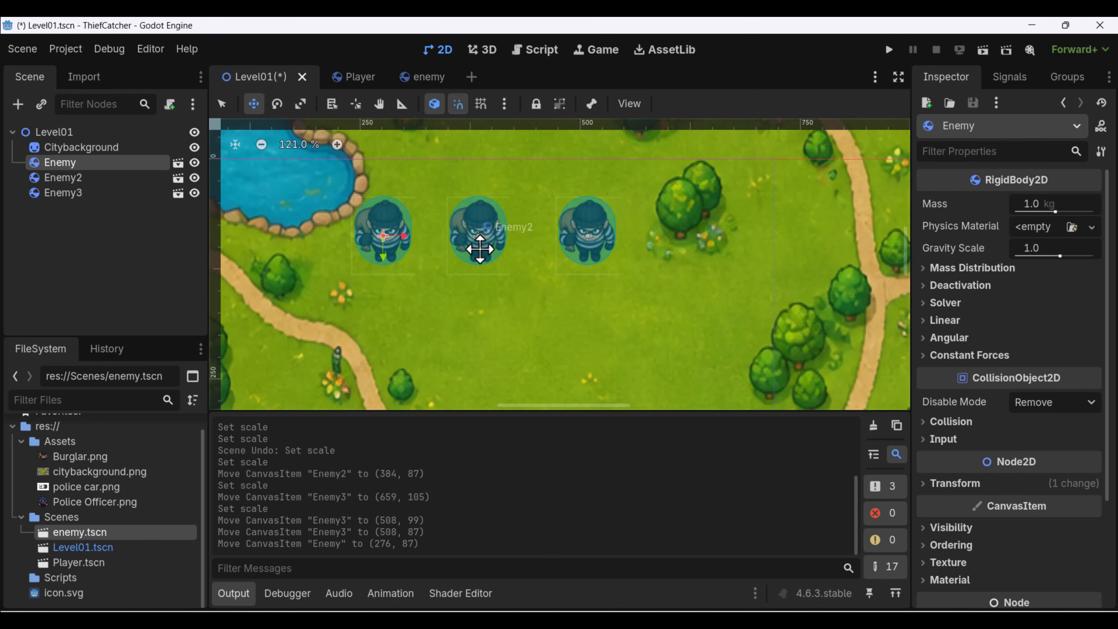
scroll(504, 272, down, 2)
scroll(536, 257, up, 2)
drag(465, 246, 363, 351)
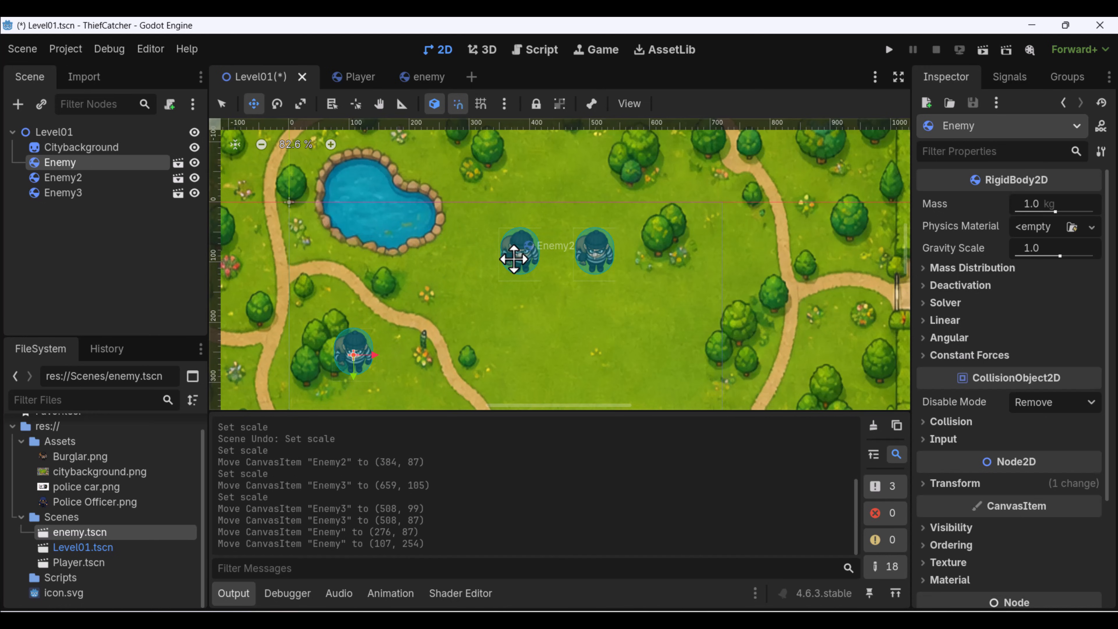
click(520, 254)
drag(519, 254, 539, 328)
Move Enemy3 to (674, 229), beside the trees near the eastern path.
key(q)
click(593, 255)
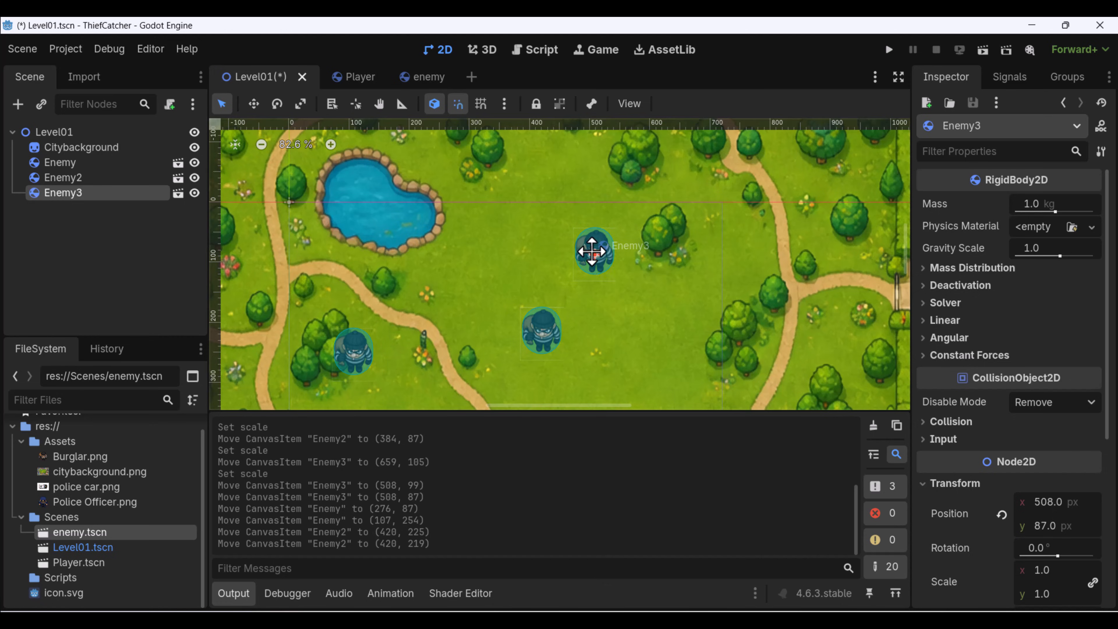
key(w)
drag(594, 252, 693, 327)
scroll(654, 292, down, 2)
In the enemy scene, set the root Enemy's Gravity Scale to 0 and save the scene.
click(418, 78)
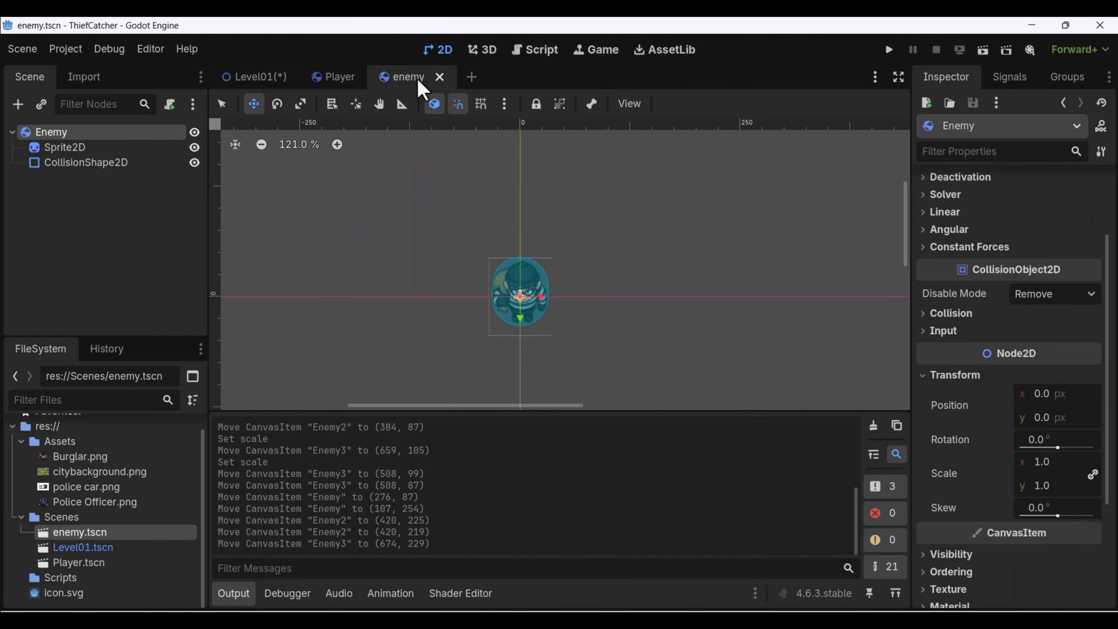
scroll(548, 326, up, 4)
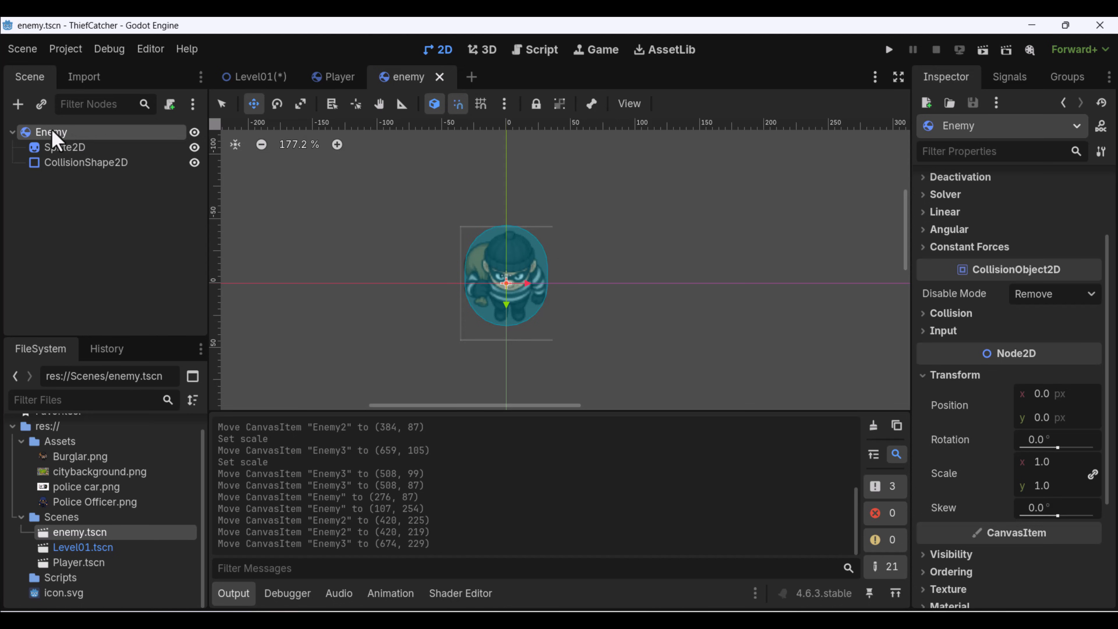
scroll(1026, 295, up, 3)
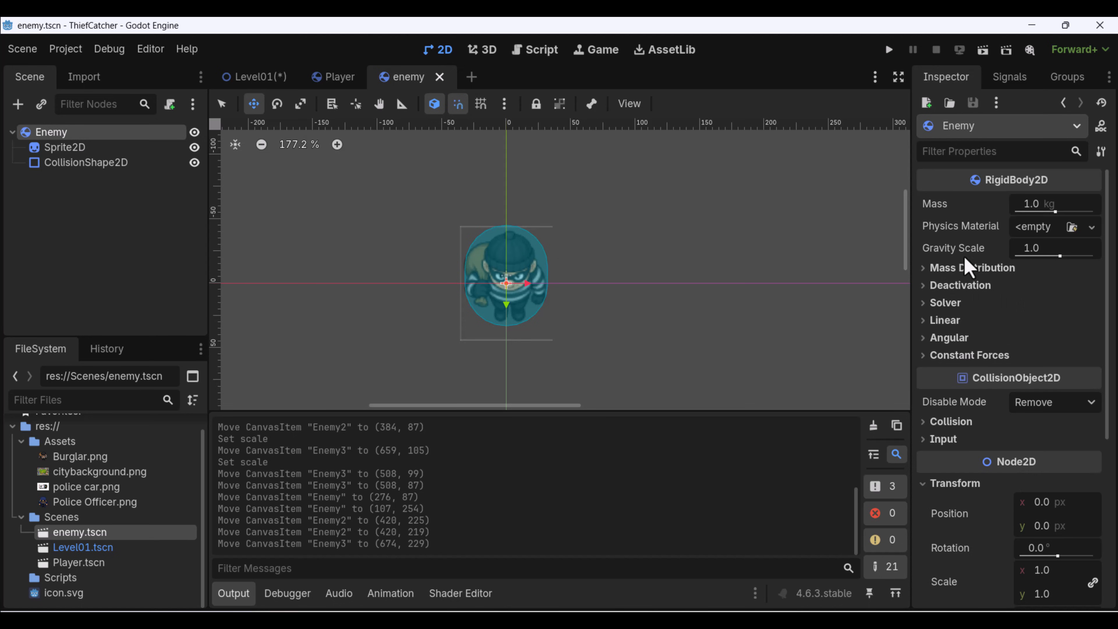
click(1055, 248)
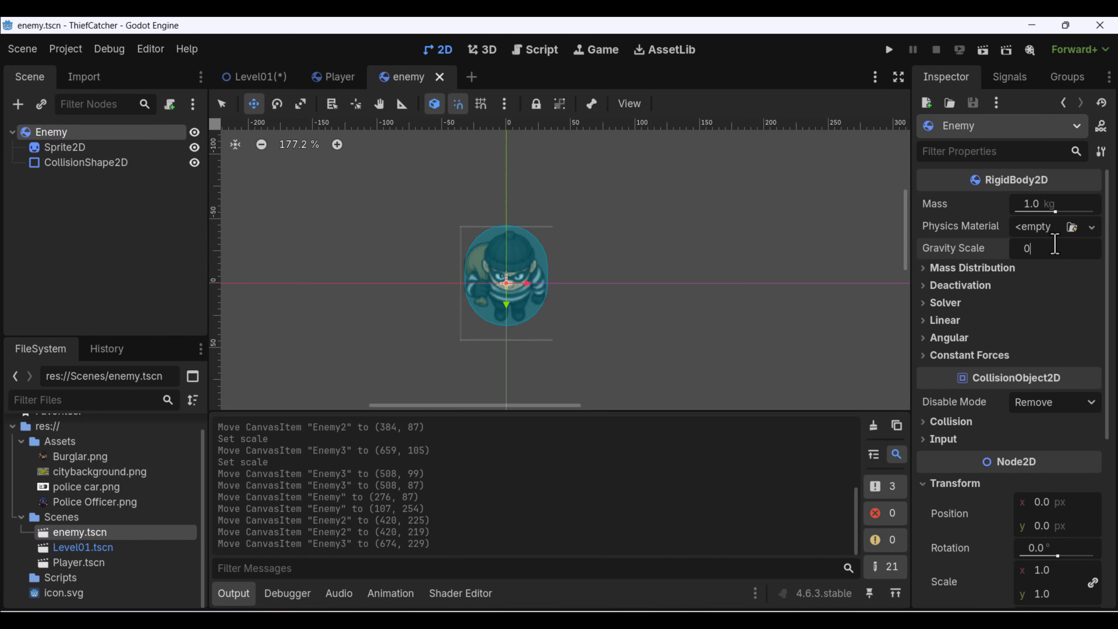
text(0)
key(Return)
scroll(524, 274, down, 2)
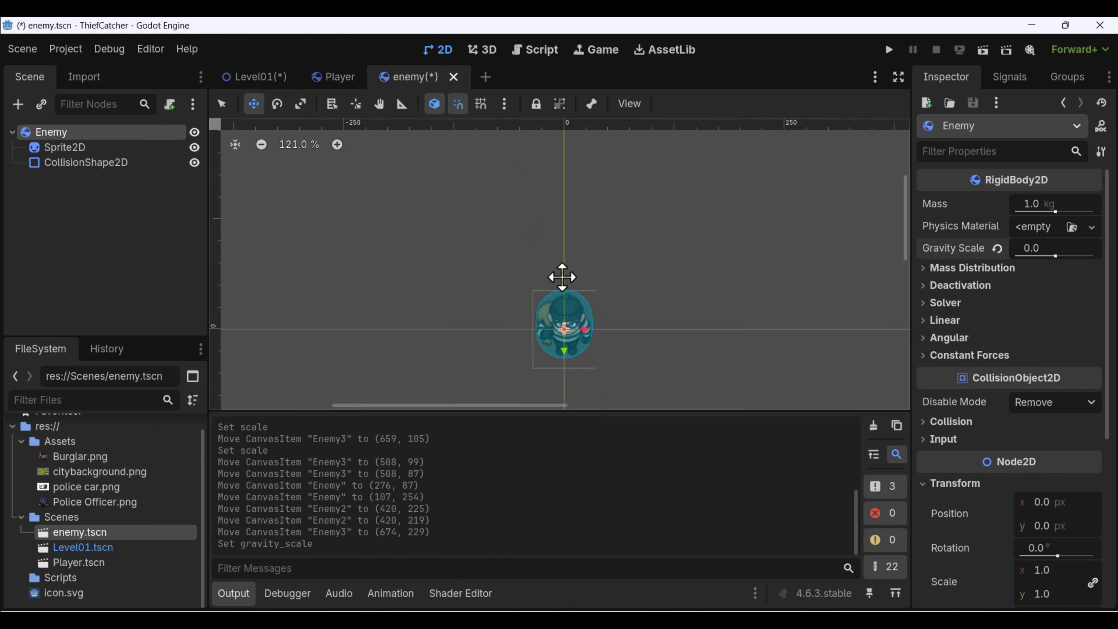
middle_drag(563, 277, 530, 250)
key(ctrl+s)
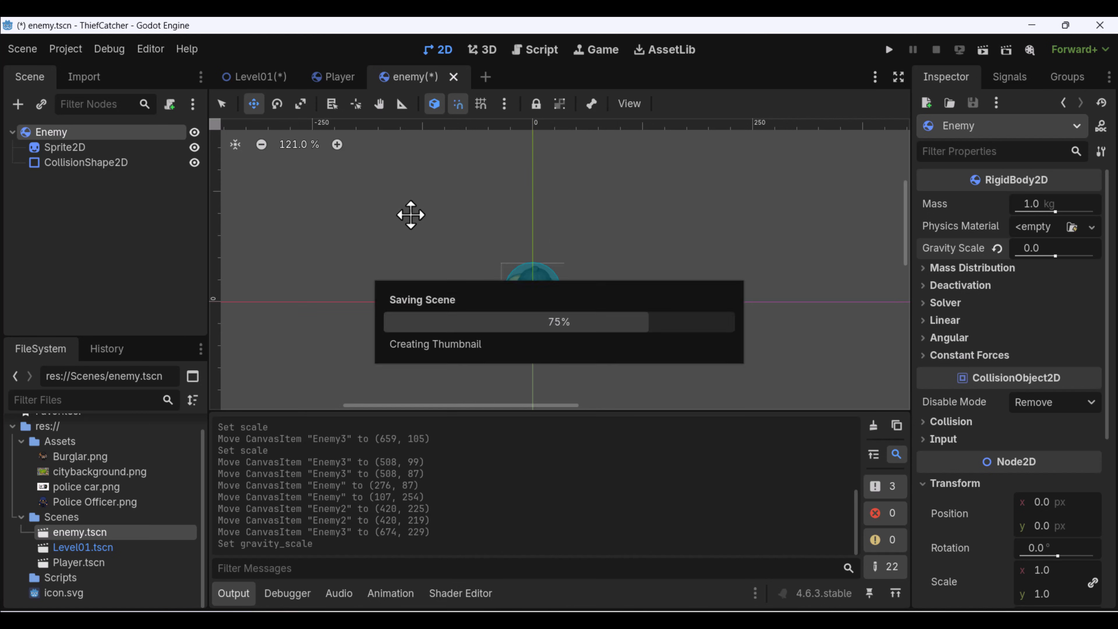
Return to Level01 and examine the three enemy instances and Enemy3's inherited gravity scale.
click(268, 77)
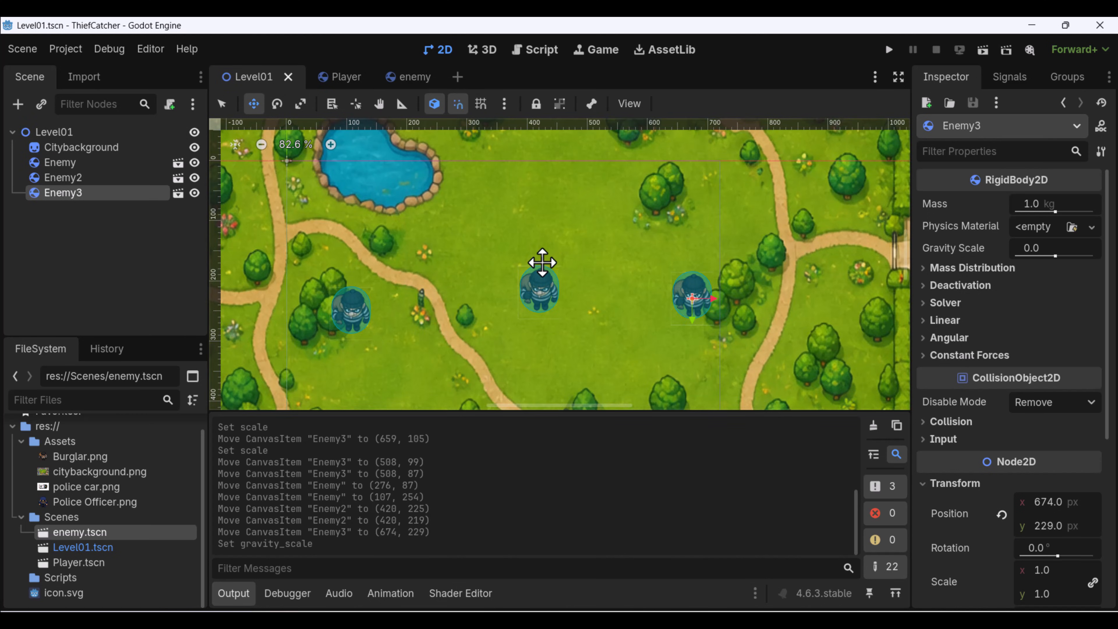
middle_drag(540, 260, 507, 249)
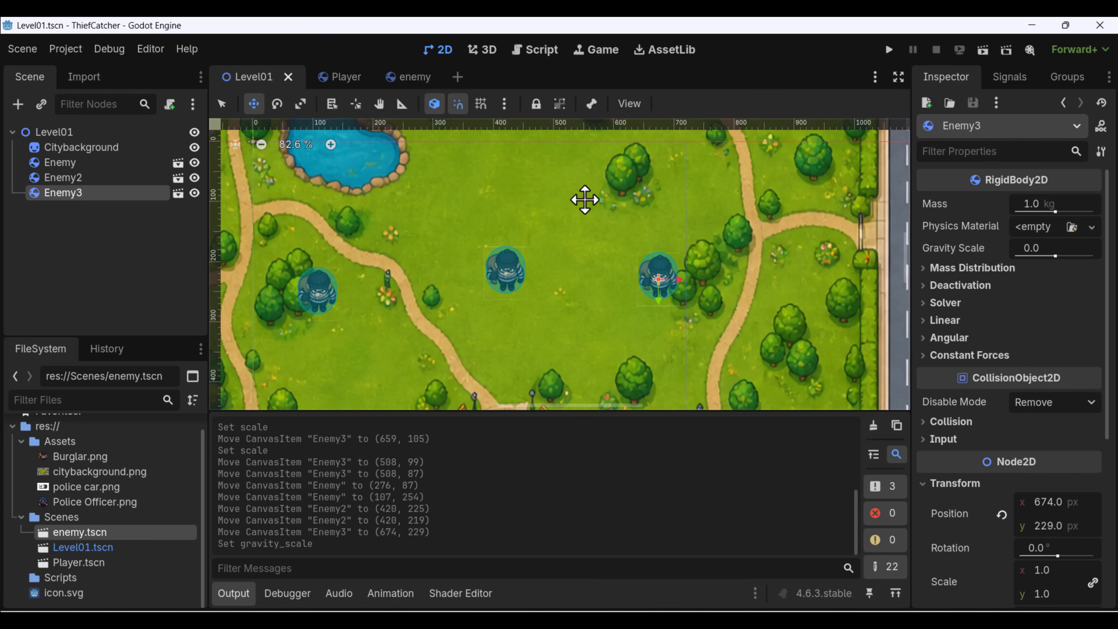
middle_drag(655, 330, 607, 349)
middle_drag(432, 267, 482, 307)
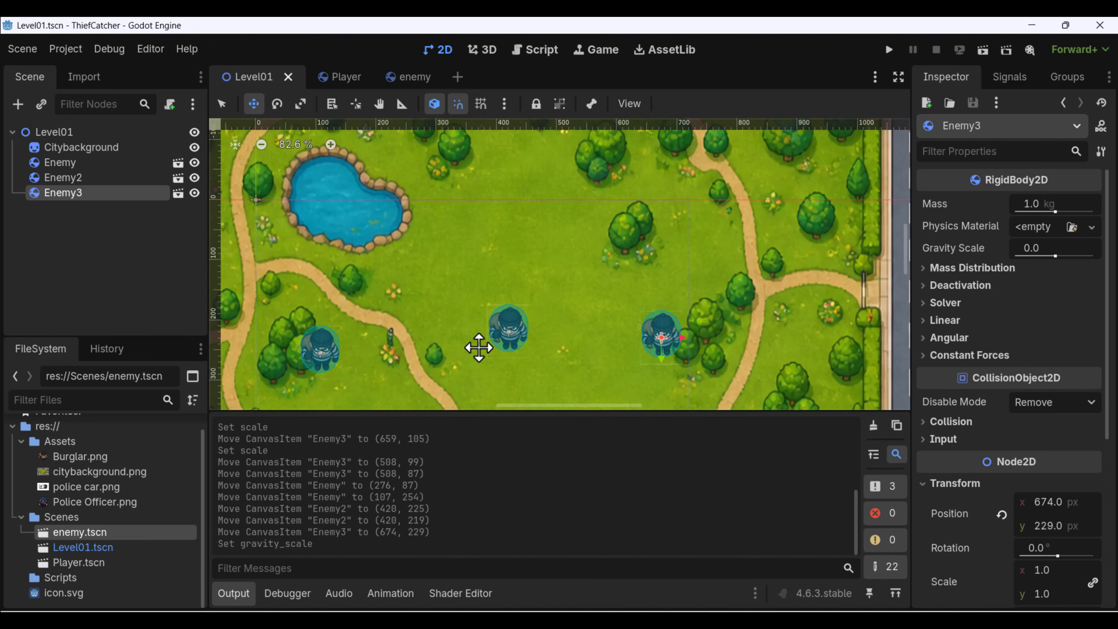
middle_drag(479, 347, 487, 317)
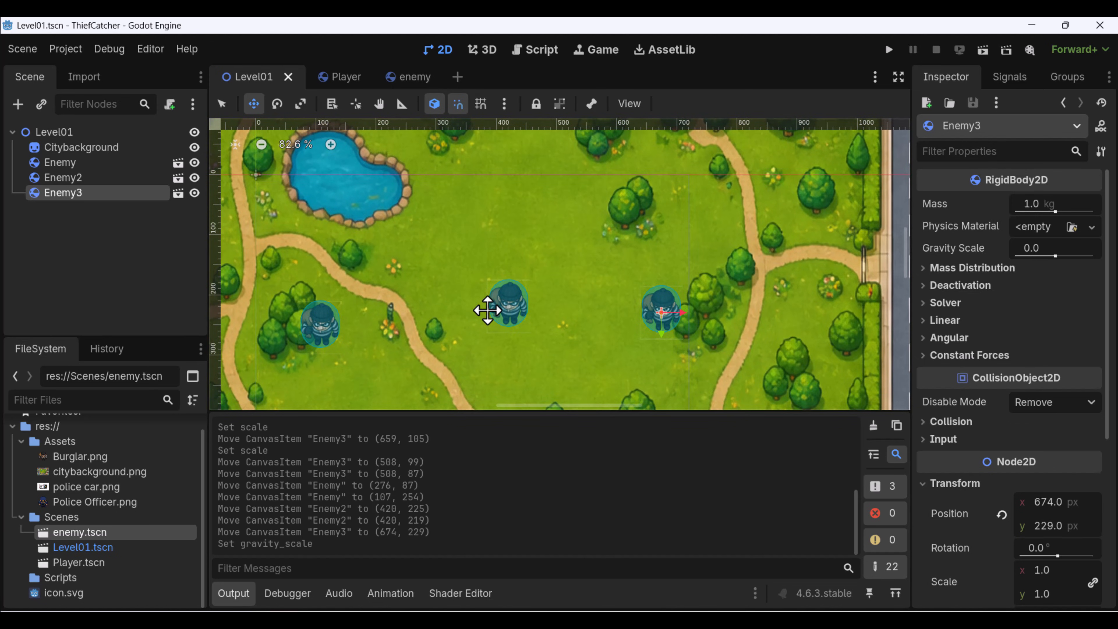